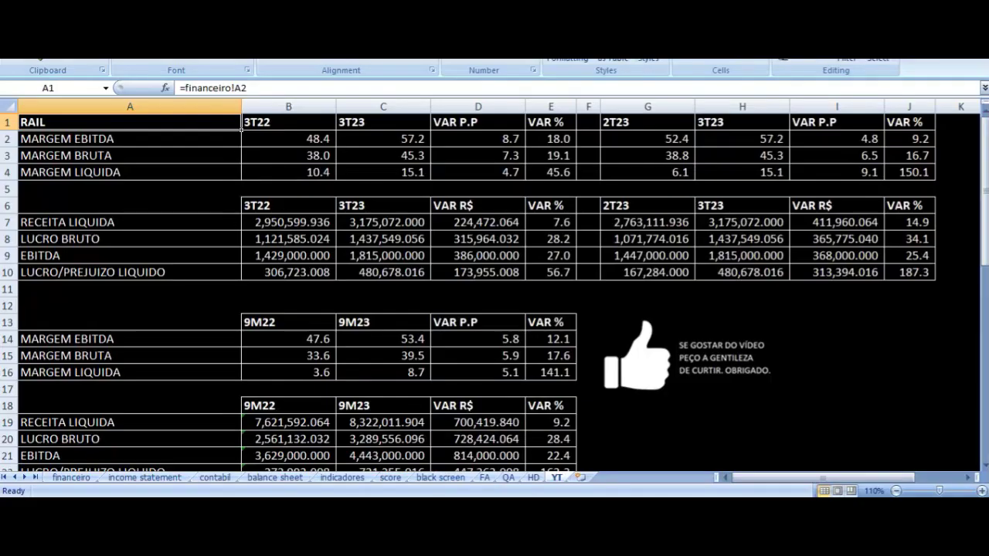
# Highlight the 3T22–3T23 and 2T23–3T23 comparison blocks and examine the MARGEM EBITDA change from 3T22 to 3T23 in percentage points.
pyautogui.moveTo(309, 123); pyautogui.dragTo(539, 254)
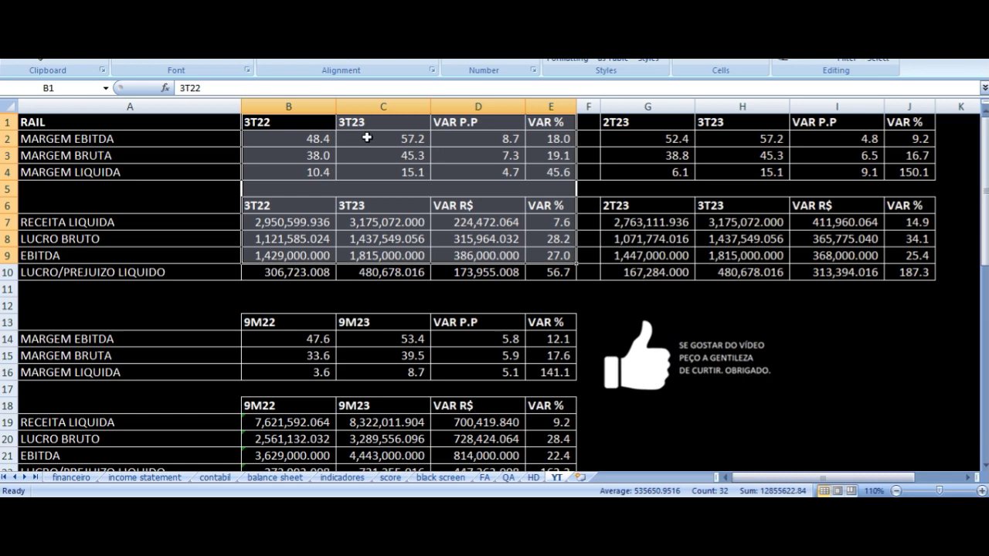
pyautogui.moveTo(651, 128); pyautogui.dragTo(806, 231)
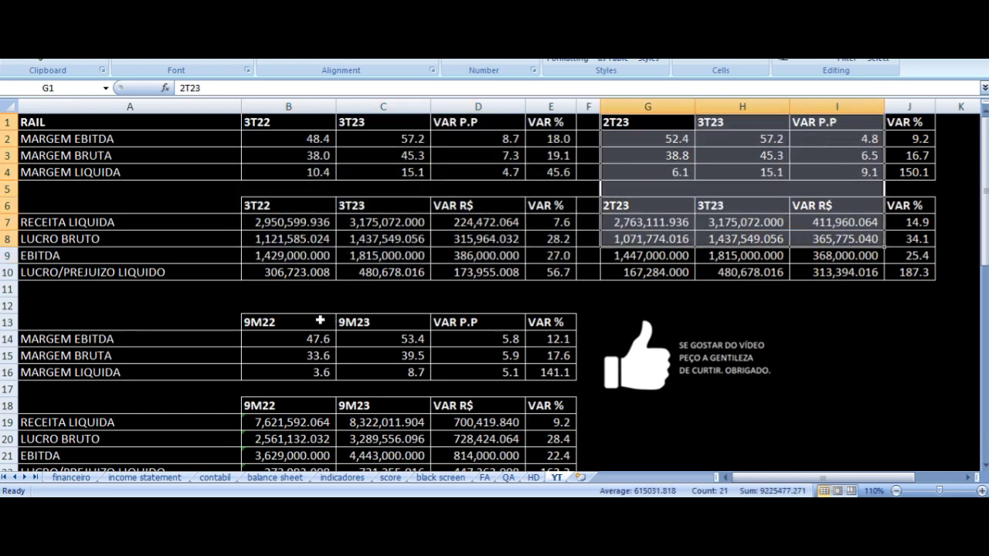
pyautogui.click(314, 138)
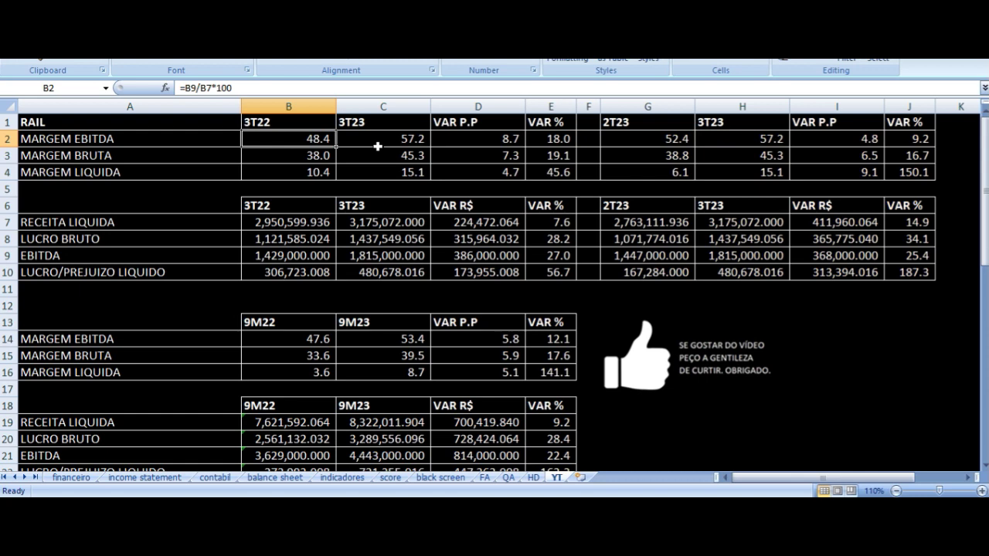
pyautogui.click(462, 137)
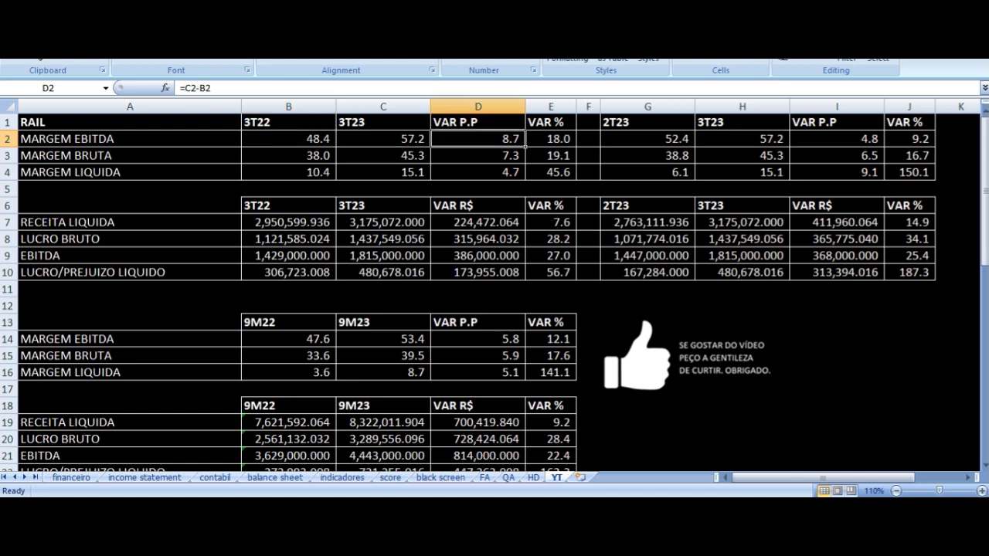
# Examine MARGEM BRUTA and MARGEM LIQUIDA for 3T22 and 3T23, including their percentage-point variations.
pyautogui.click(383, 155)
pyautogui.click(130, 155)
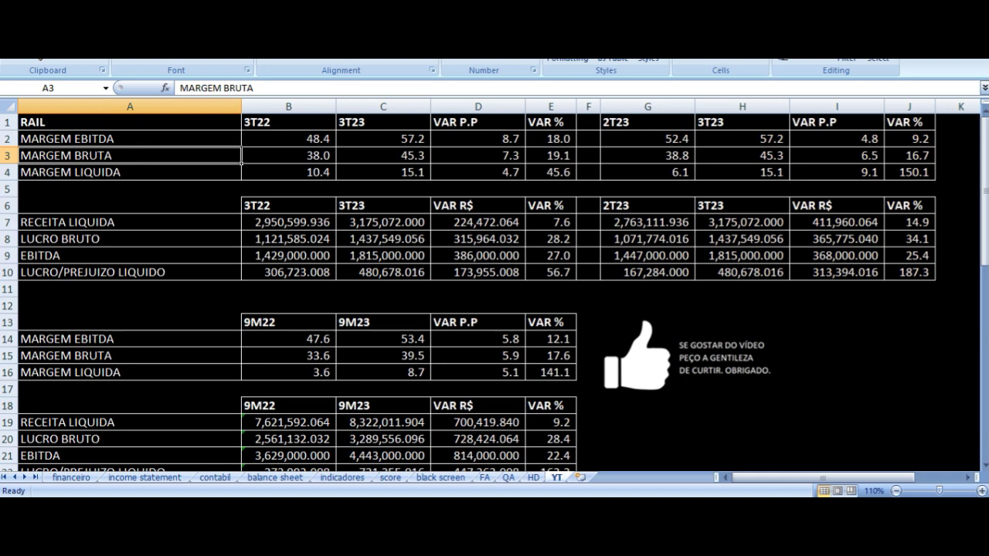
pyautogui.click(288, 155)
pyautogui.click(383, 155)
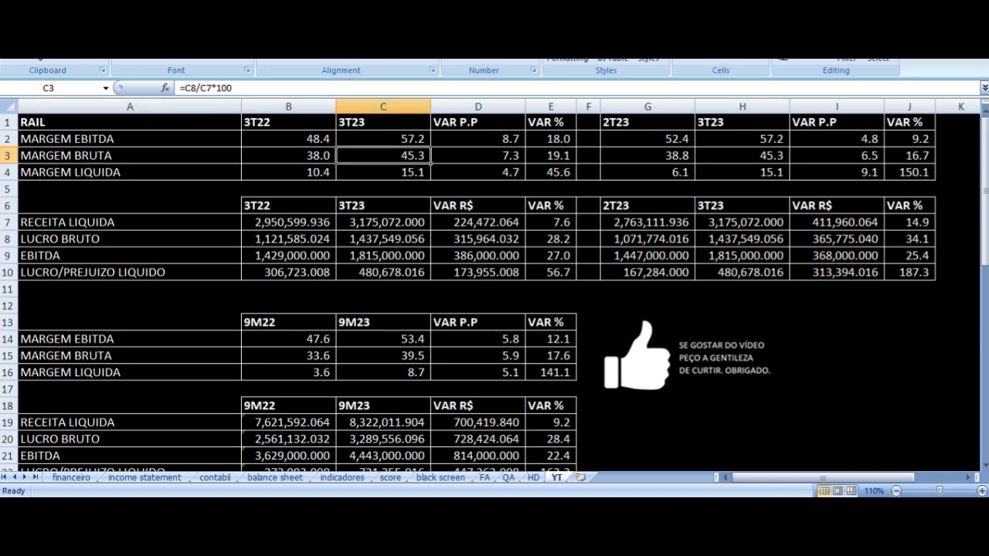
pyautogui.click(477, 155)
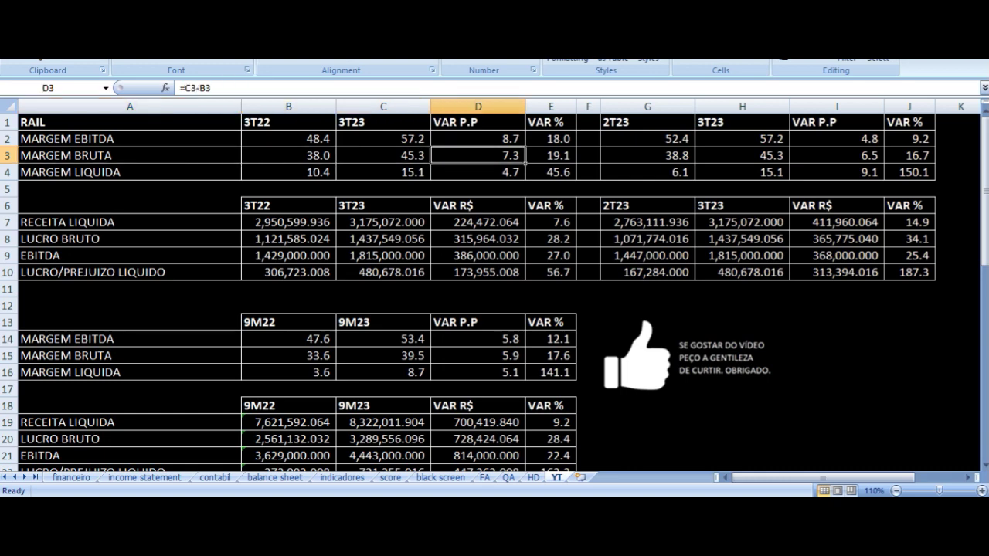
pyautogui.click(288, 172)
pyautogui.click(130, 173)
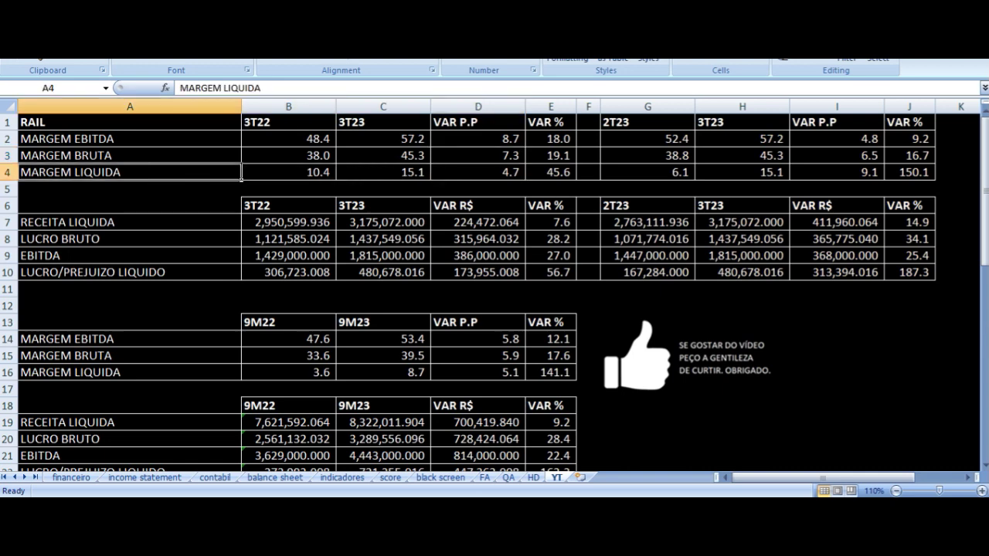
pyautogui.click(288, 172)
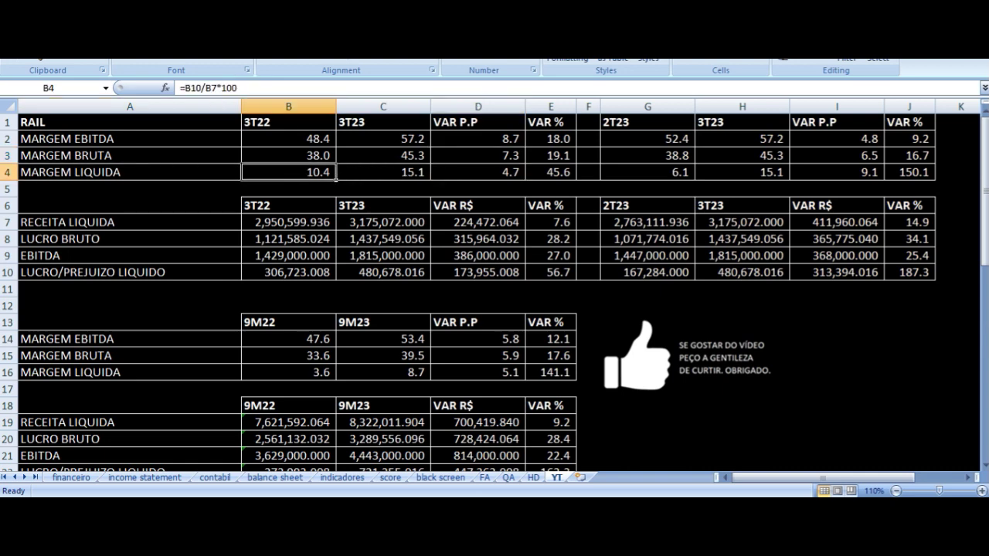
pyautogui.click(383, 172)
pyautogui.click(477, 172)
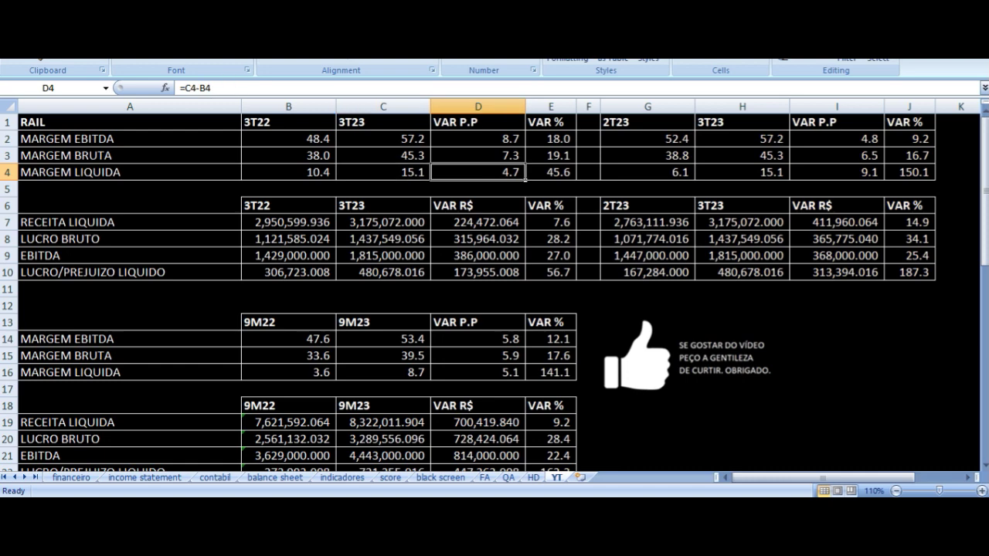
# Examine the RECEITA LIQUIDA row for 3T22 against 3T23, through to its percentage variation.
pyautogui.press('Down')
pyautogui.press('Down')
pyautogui.press('Down')
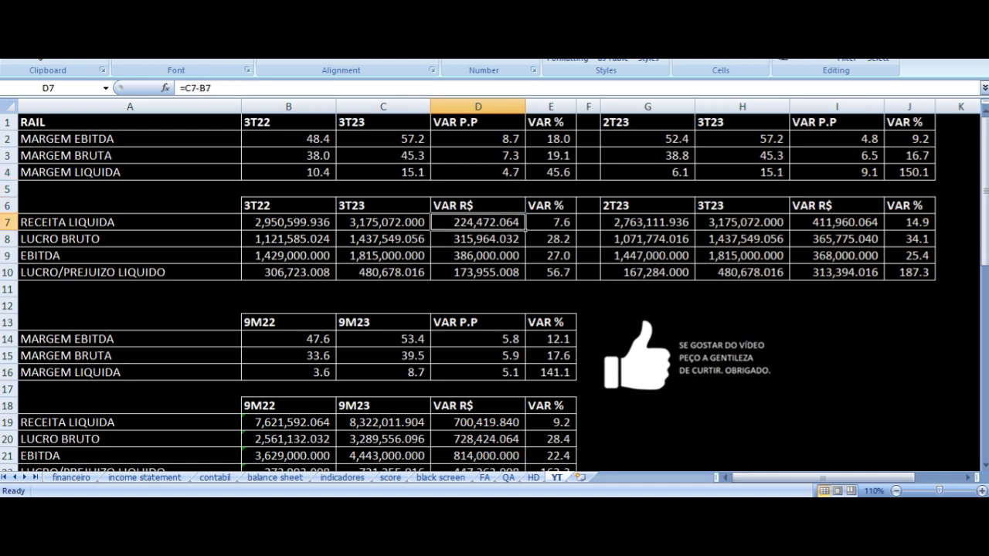
pyautogui.press('Left')
pyautogui.press('Left')
pyautogui.press('Left')
pyautogui.click(288, 222)
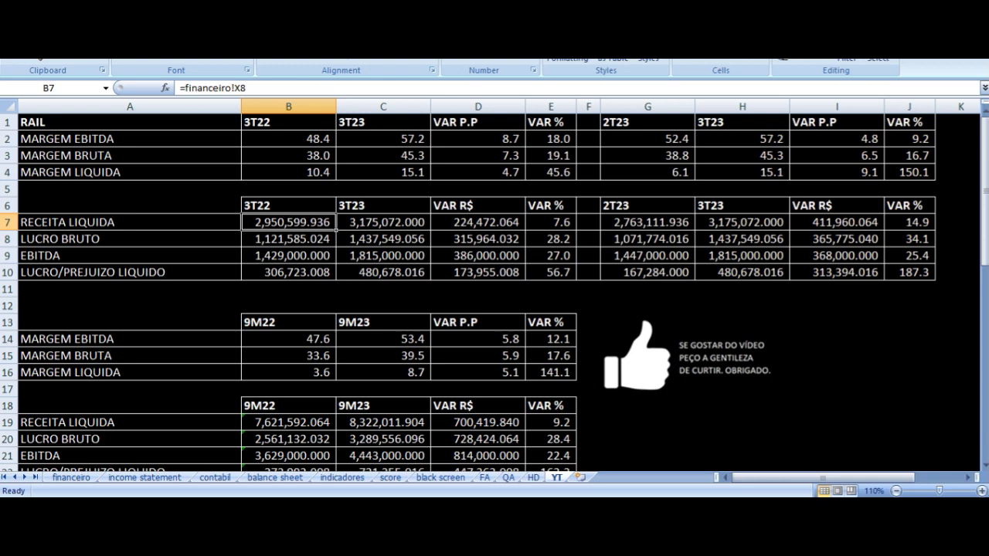
pyautogui.click(383, 221)
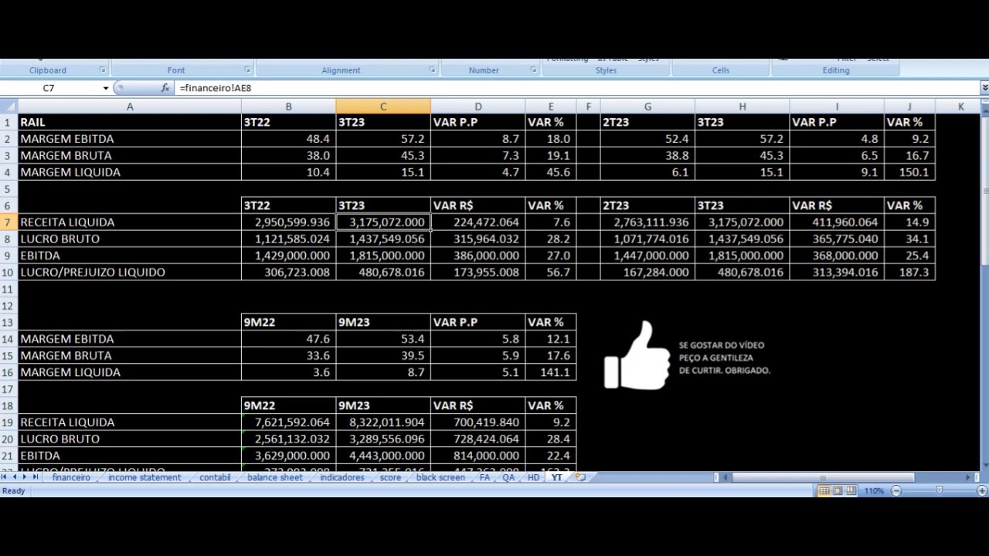
pyautogui.press('Right')
pyautogui.press('Right')
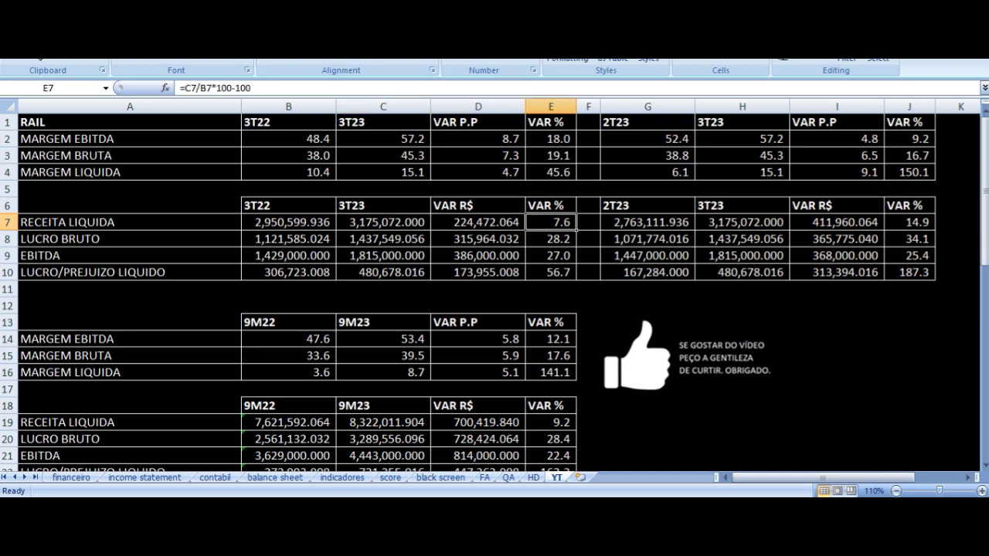
# Examine the LUCRO BRUTO row for 3T22 against 3T23, through to its percentage variation.
pyautogui.press('Down')
pyautogui.press('Left')
pyautogui.press('Left')
pyautogui.press('Left')
pyautogui.press('Left')
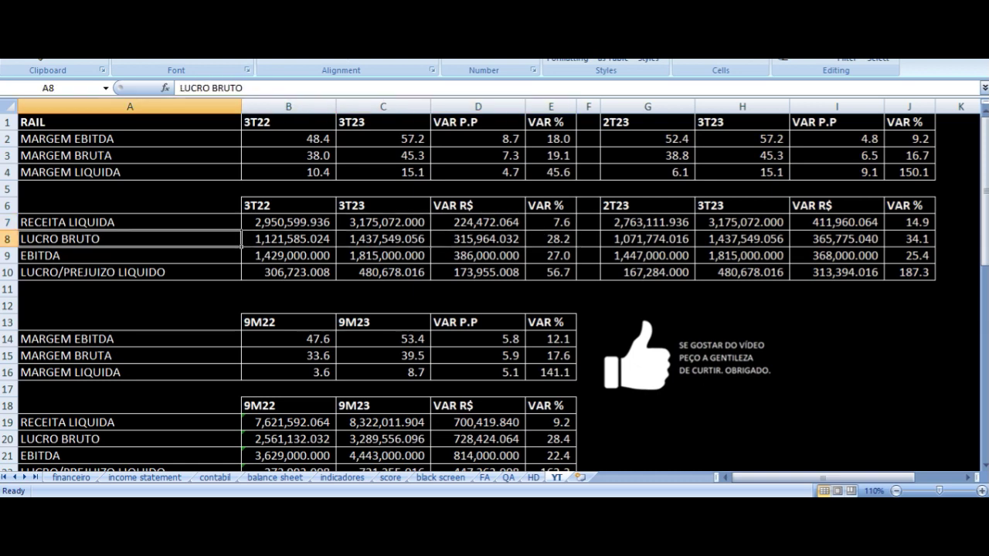
pyautogui.press('Right')
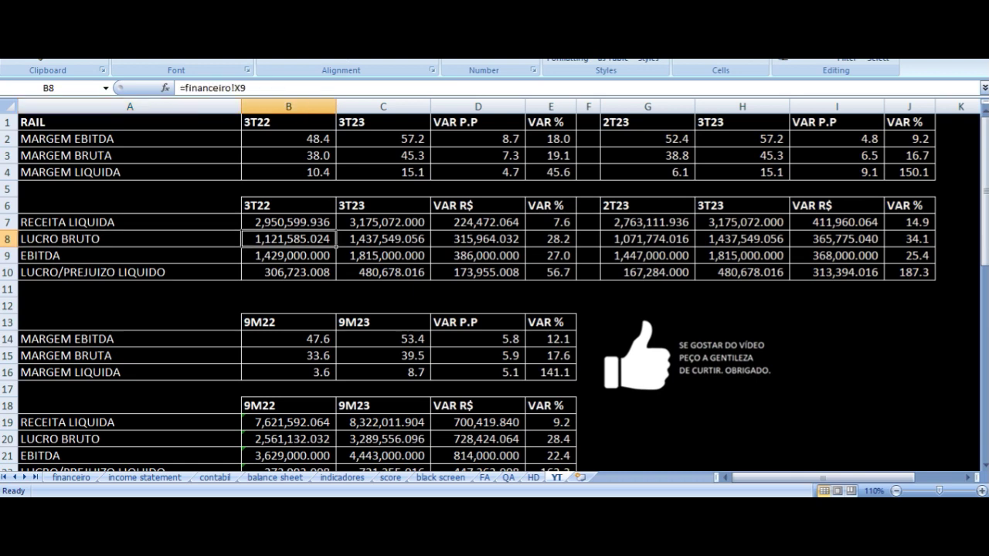
pyautogui.press('Right')
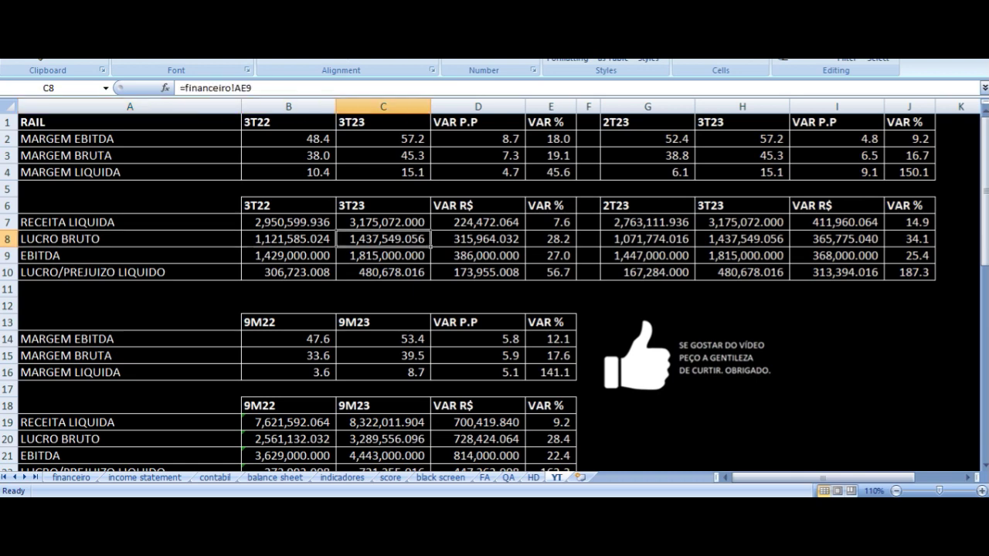
pyautogui.press('Right')
pyautogui.press('Right')
# Examine the EBITDA amounts for 3T22 against 3T23, through to their percentage variation.
pyautogui.press('Down')
pyautogui.press('Left')
pyautogui.press('Left')
pyautogui.press('Left')
pyautogui.press('Left')
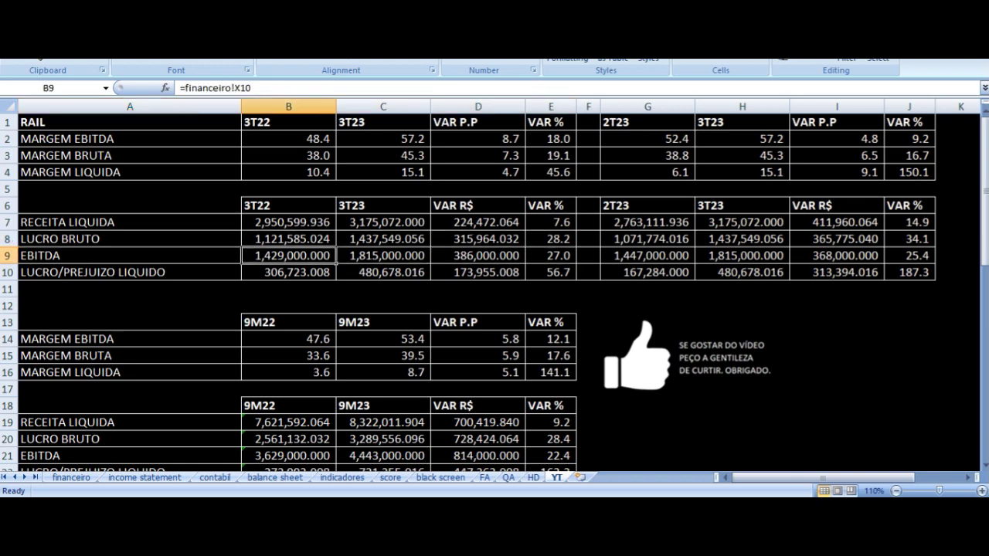
pyautogui.press('Right')
pyautogui.press('Right')
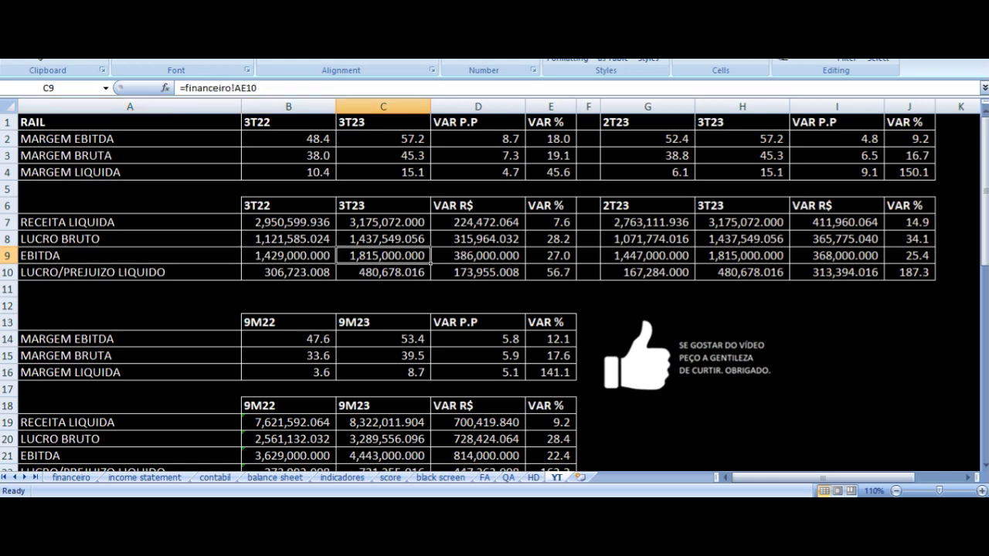
pyautogui.press('Right')
pyautogui.press('Right')
# Examine the LUCRO/PREJUIZO LIQUIDO row for 3T22 against 3T23, through to its percentage variation.
pyautogui.press('Down')
pyautogui.press('Left')
pyautogui.press('Left')
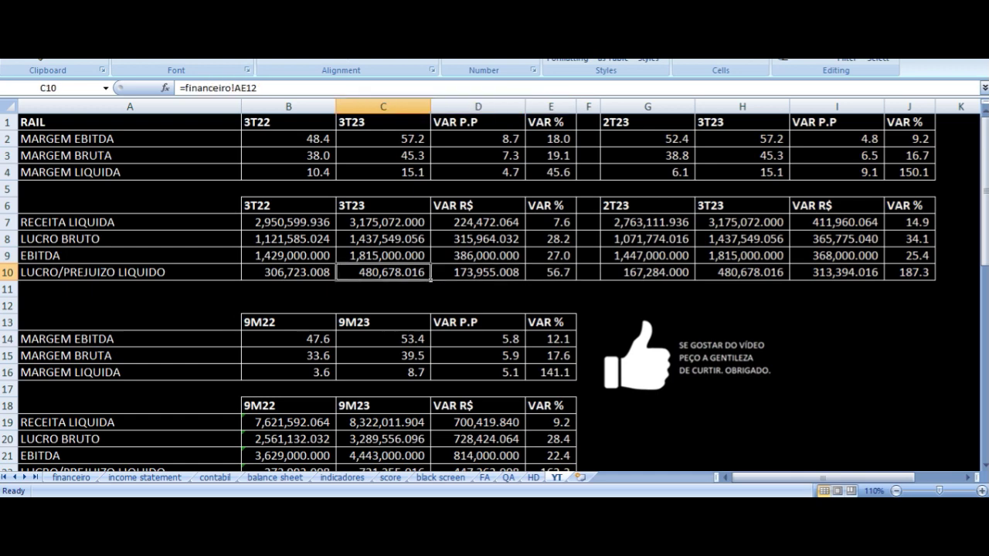
pyautogui.press('Left')
pyautogui.press('Left')
pyautogui.press('Right')
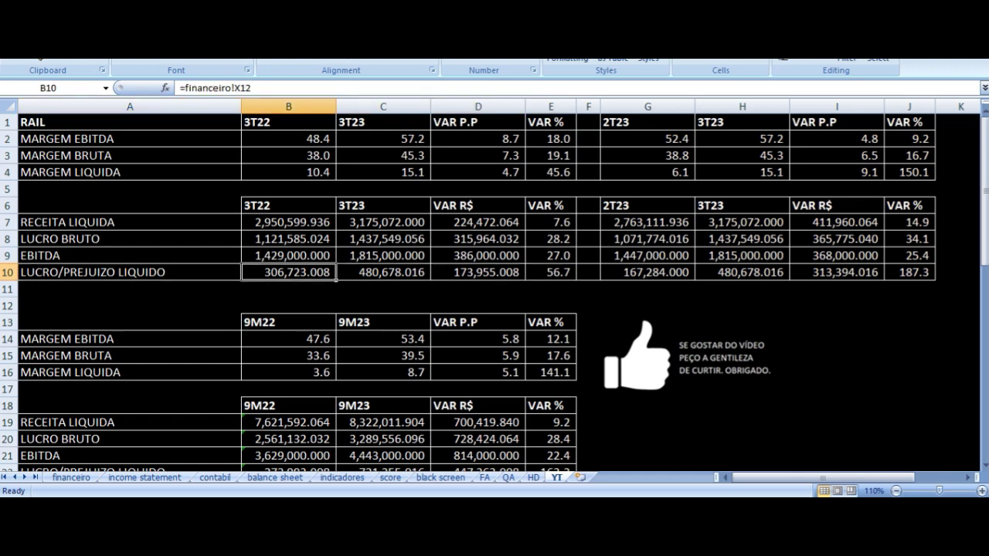
pyautogui.press('Right')
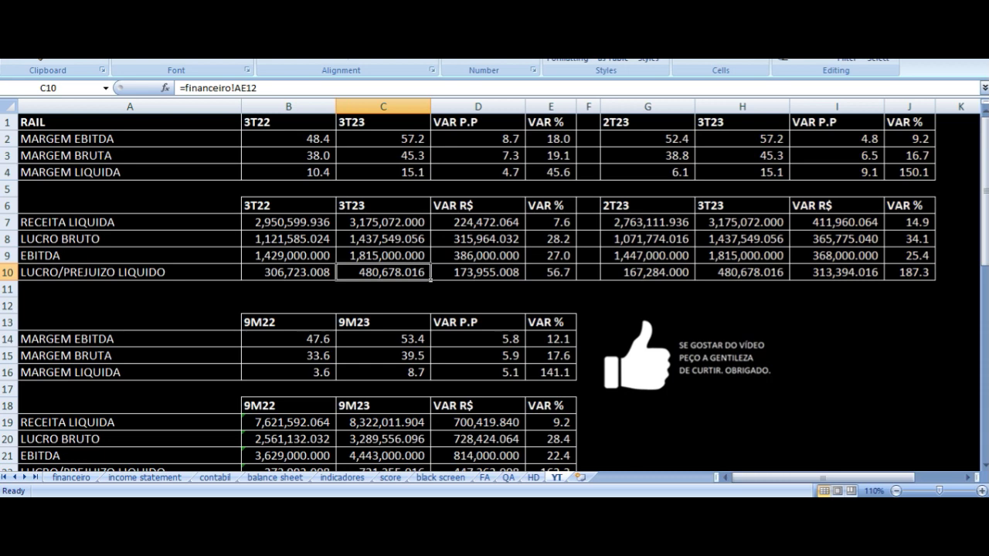
pyautogui.press('Right')
pyautogui.press('Right')
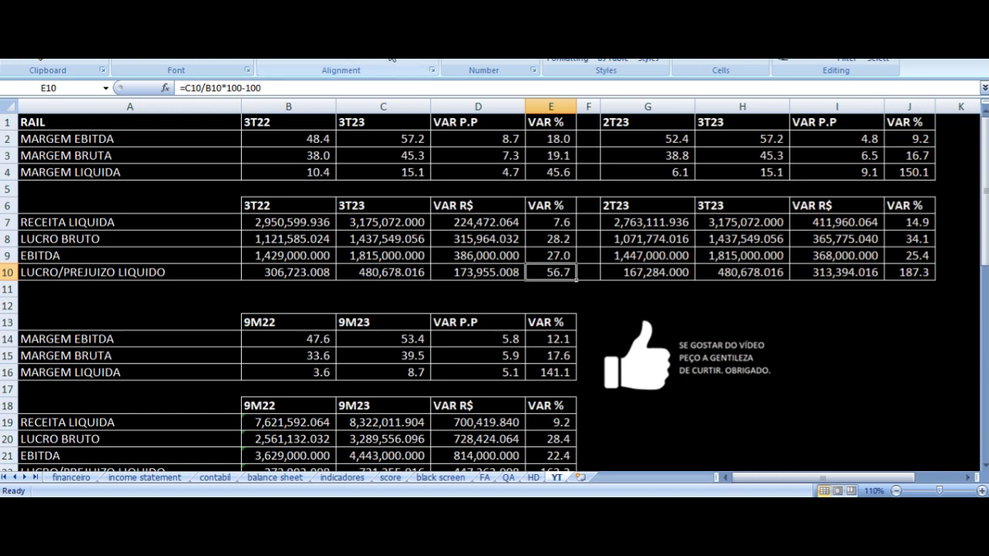
# Highlight the whole 3T22–3T23 block, B1:E10, and examine MARGEM EBITDA in the 2T23–3T23 comparison.
pyautogui.moveTo(279, 122); pyautogui.dragTo(535, 271)
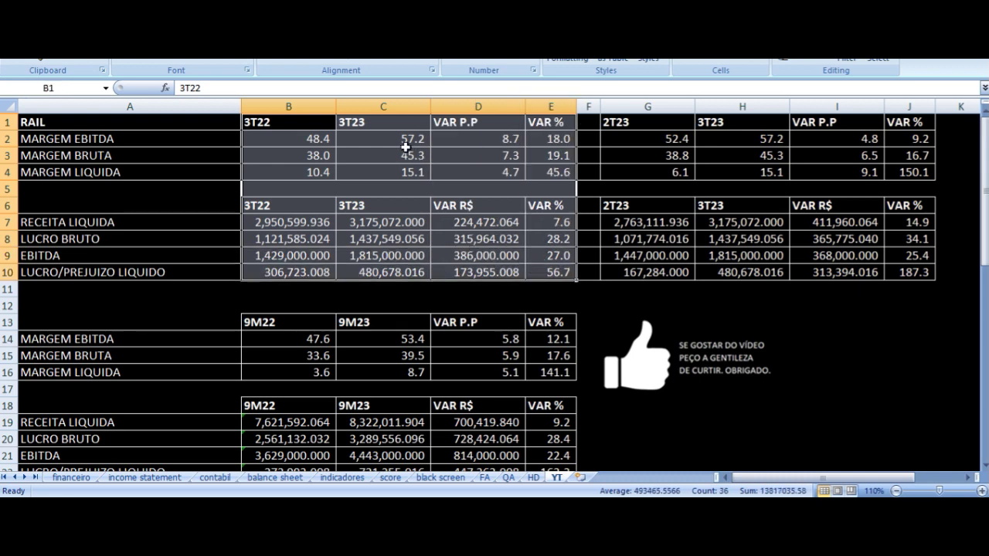
pyautogui.click(631, 123)
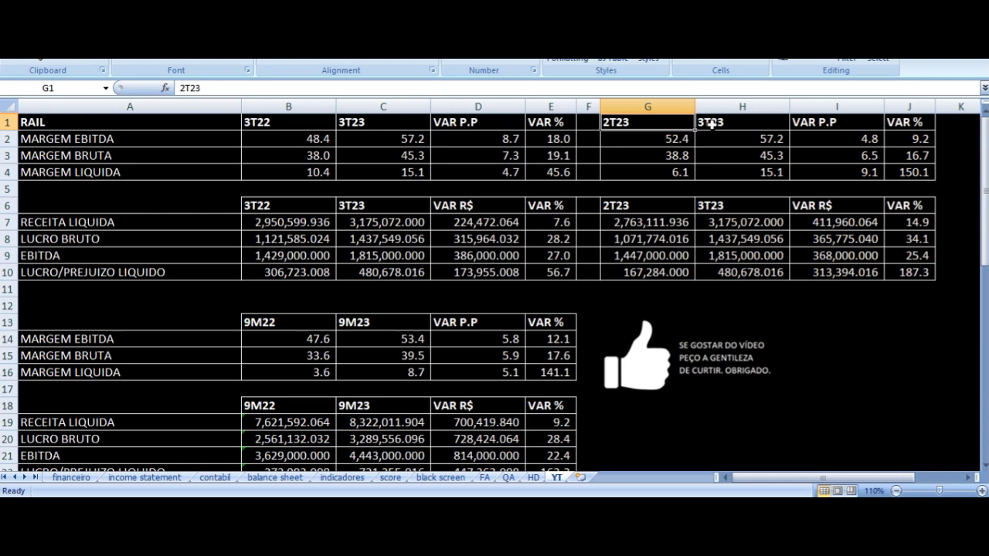
pyautogui.click(673, 138)
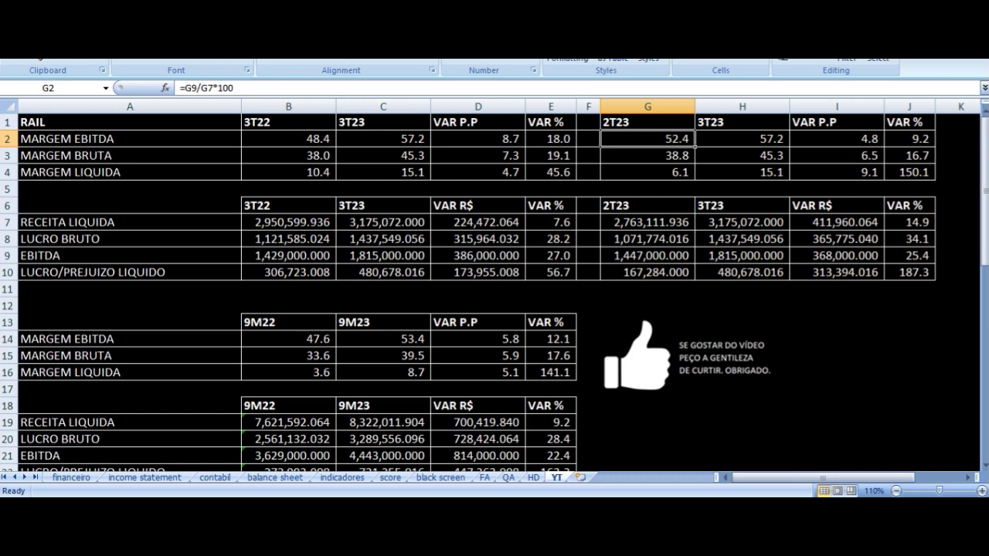
pyautogui.click(742, 138)
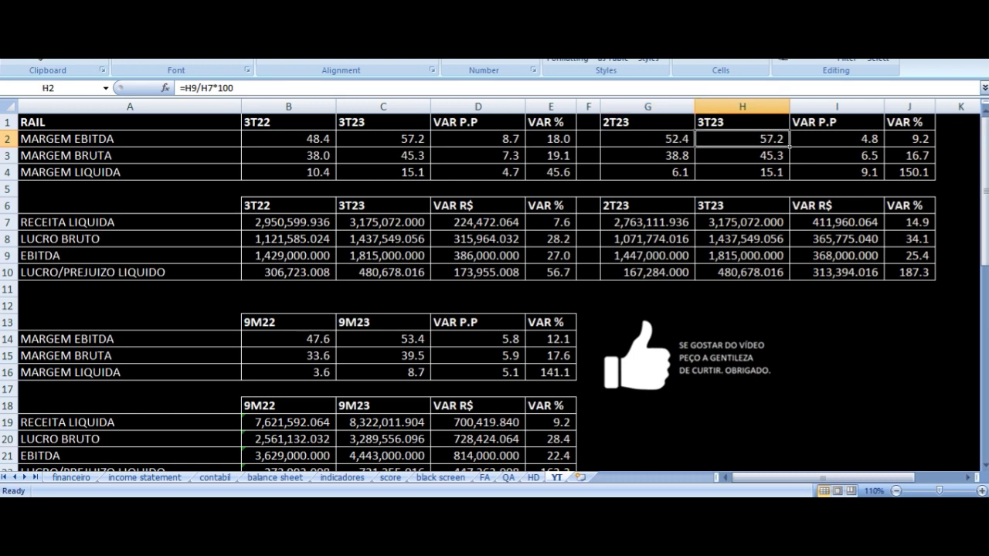
pyautogui.click(837, 139)
# Examine MARGEM BRUTA and MARGEM LIQUIDA for 2T23 against 3T23, including their percentage-point variations.
pyautogui.click(837, 155)
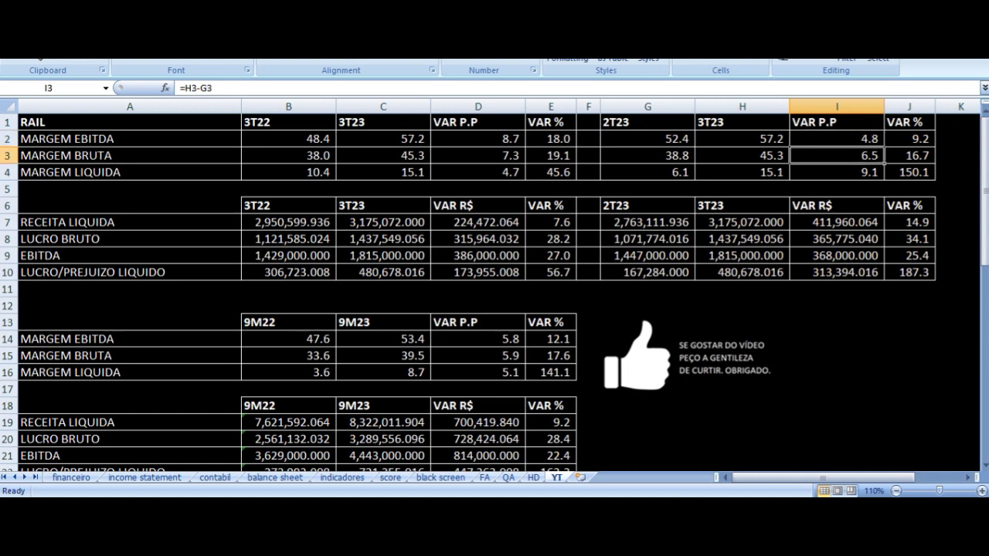
pyautogui.click(742, 155)
pyautogui.click(647, 155)
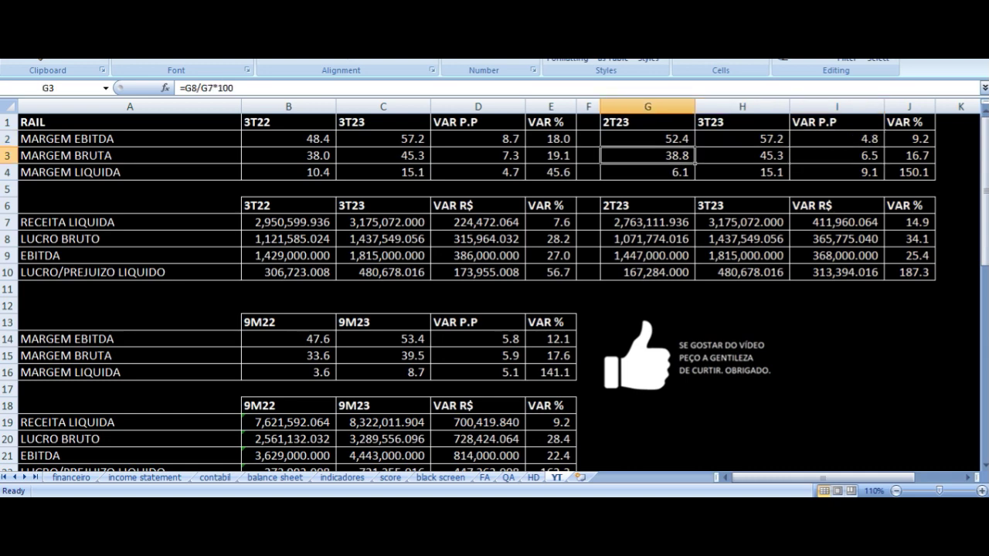
pyautogui.click(741, 155)
pyautogui.click(837, 155)
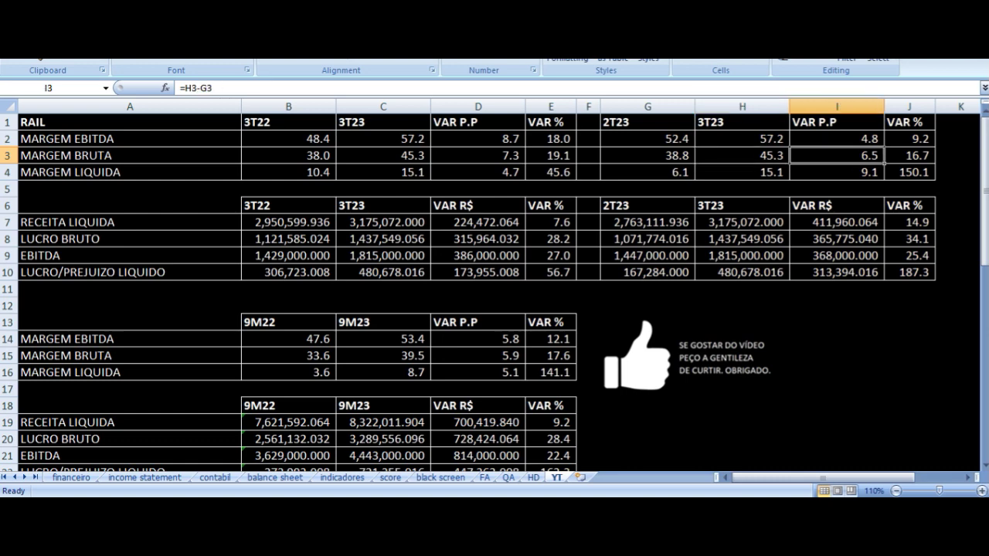
pyautogui.click(647, 172)
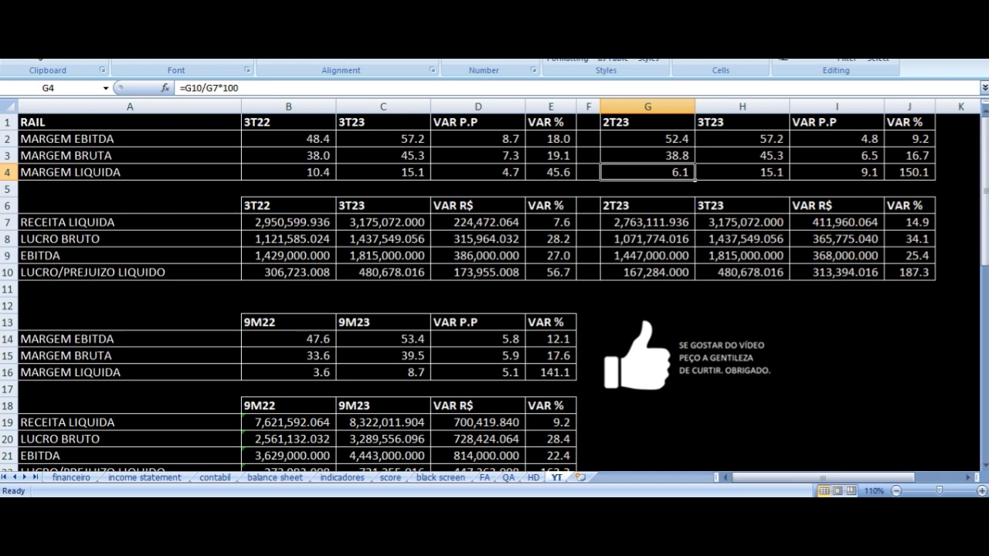
pyautogui.click(742, 172)
pyautogui.click(837, 172)
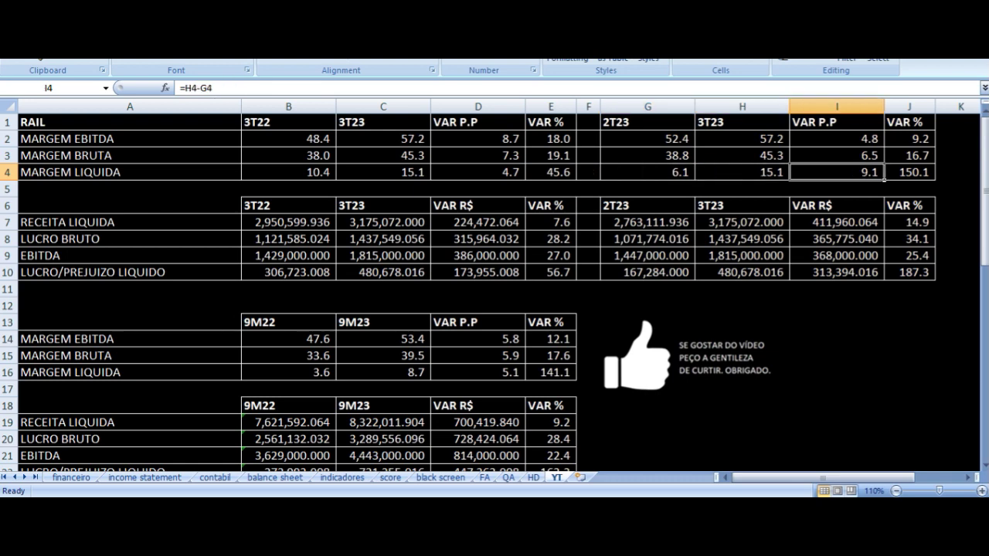
# Re-examine the percentage-point variations of the three margins in the 2T23–3T23 comparison.
pyautogui.press('Up')
pyautogui.press('Up')
pyautogui.press('Up')
pyautogui.press('Down')
pyautogui.press('Down')
pyautogui.press('Down')
pyautogui.press('Down')
pyautogui.press('Down')
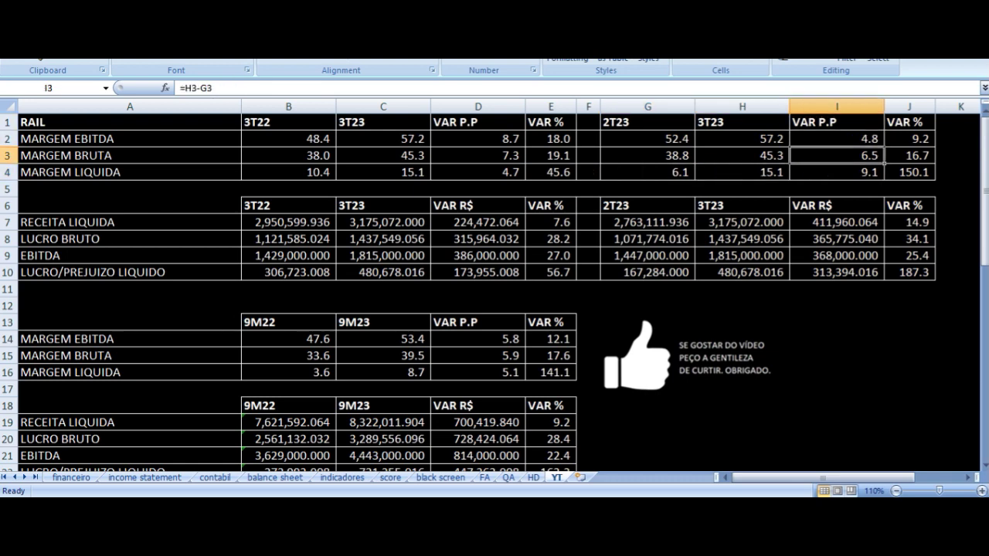
# Examine the RECEITA LIQUIDA row for 2T23 against 3T23, through to its percentage variation.
pyautogui.press('Down')
pyautogui.press('Left')
pyautogui.press('Left')
pyautogui.press('Left')
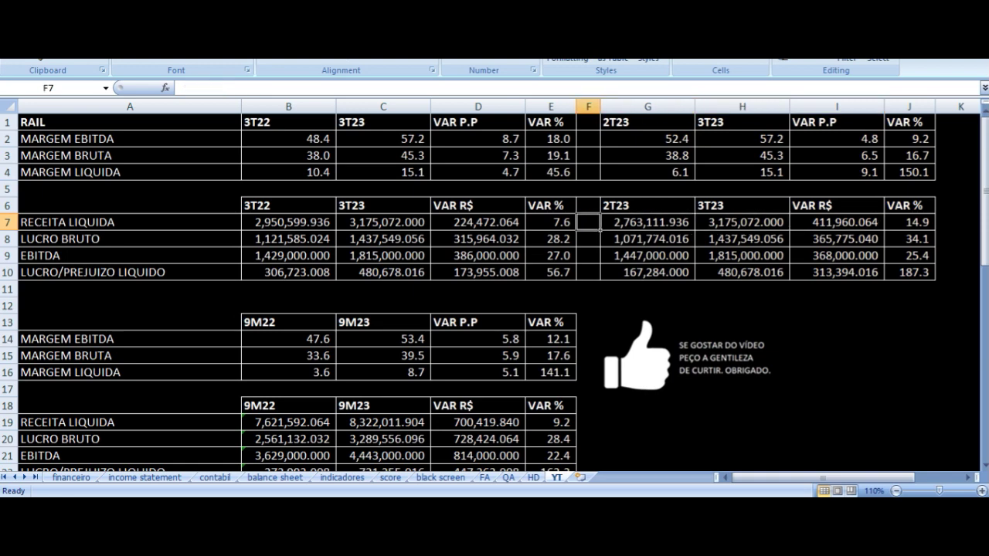
pyautogui.press('Right')
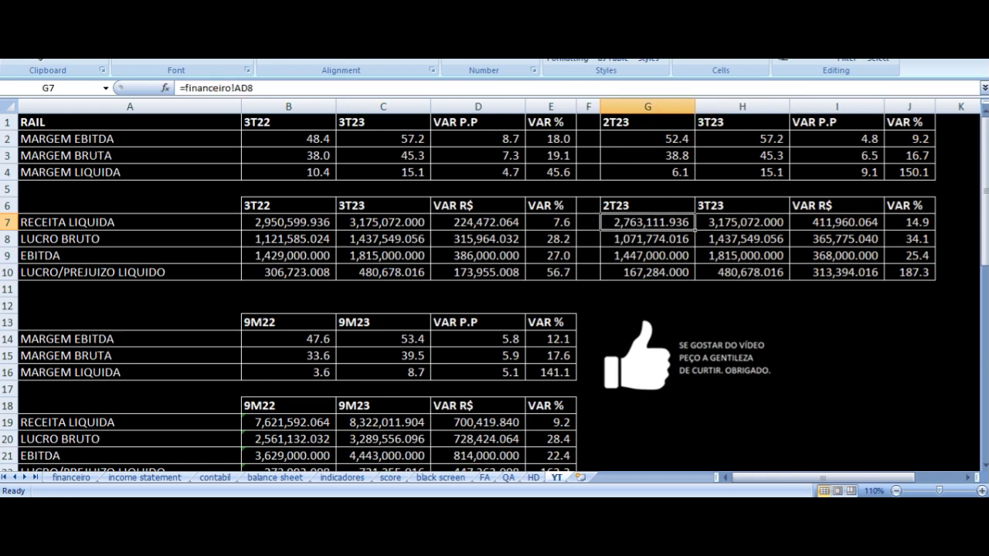
pyautogui.press('Right')
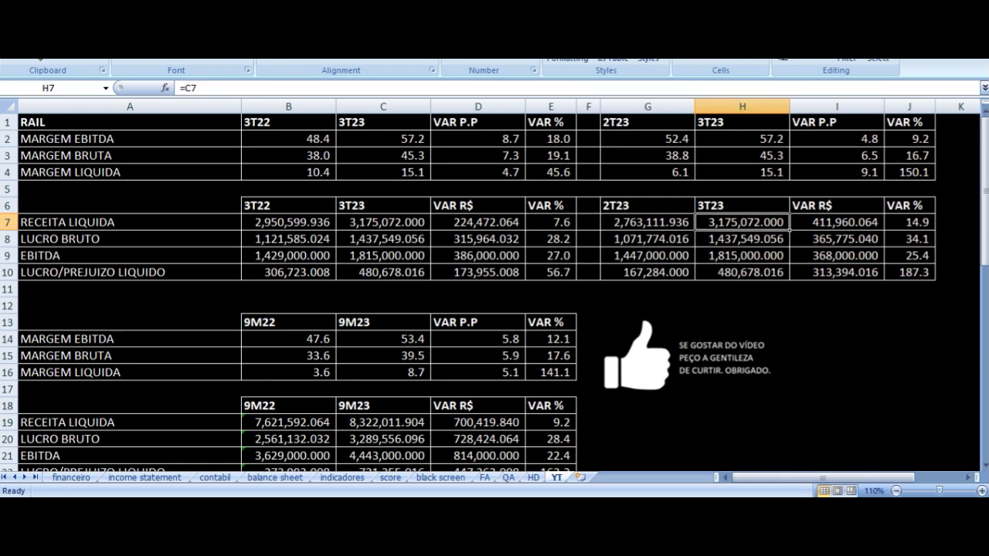
pyautogui.press('Right')
pyautogui.press('Right')
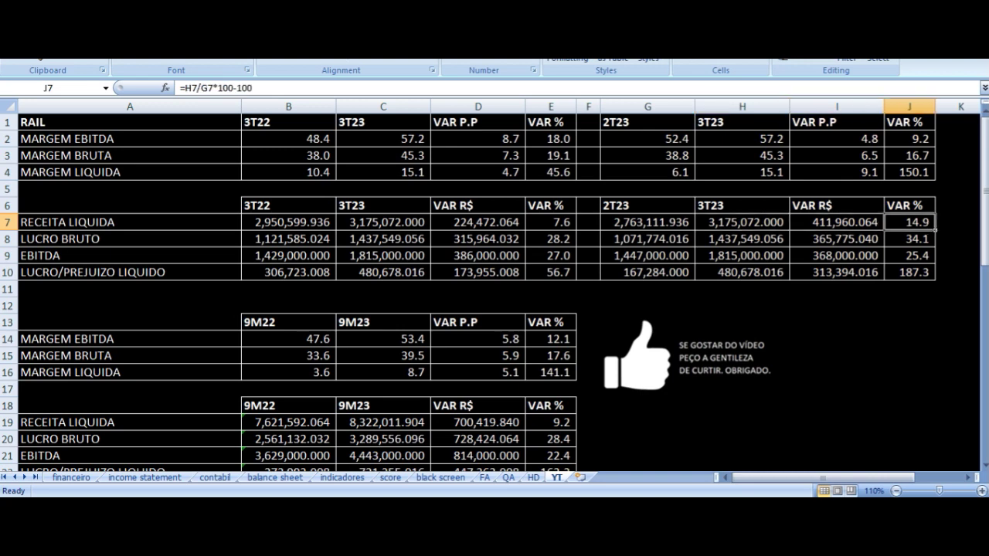
# Examine the LUCRO BRUTO row for 2T23 against 3T23, through to its percentage variation.
pyautogui.press('Down')
pyautogui.press('Left')
pyautogui.press('Left')
pyautogui.press('Left')
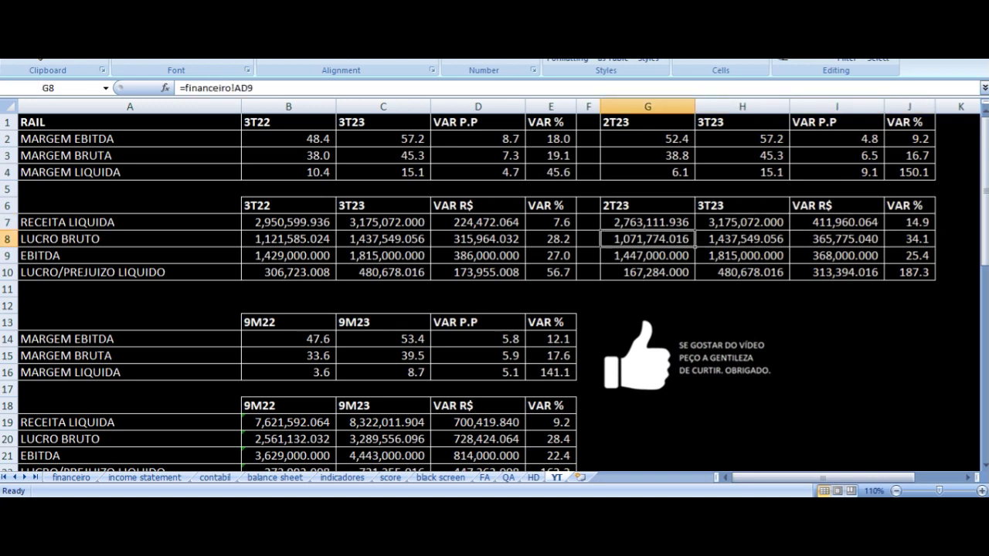
pyautogui.press('Right')
pyautogui.press('Right')
pyautogui.press('Right')
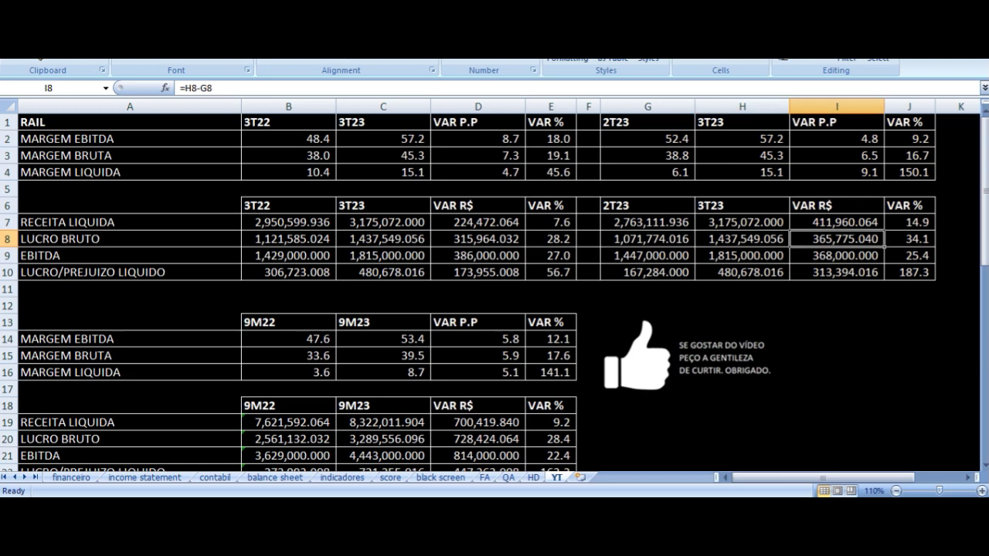
# Examine the EBITDA amounts for 2T23 against 3T23, through to their percentage variation.
pyautogui.press('Down')
pyautogui.press('Left')
pyautogui.press('Left')
pyautogui.press('Left')
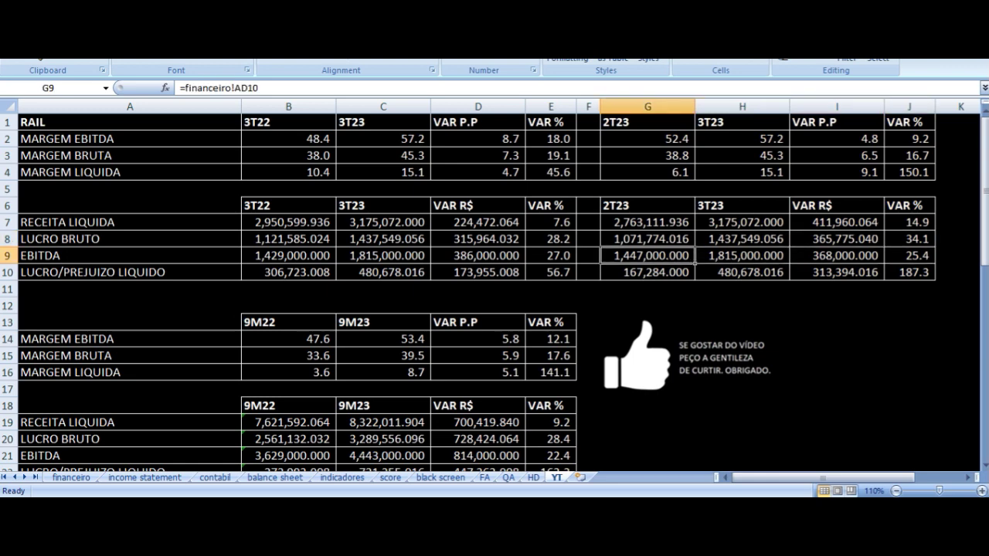
pyautogui.press('Right')
pyautogui.press('Right')
pyautogui.press('Right')
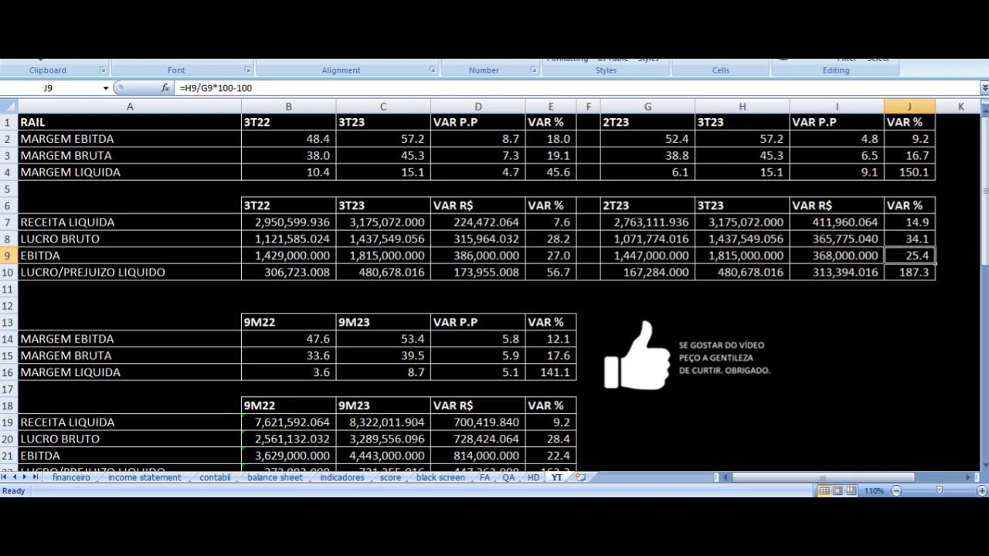
# Examine the LUCRO/PREJUIZO LIQUIDO row for 2T23 against 3T23, through to its percentage variation.
pyautogui.press('Down')
pyautogui.press('Left')
pyautogui.press('Left')
pyautogui.press('Left')
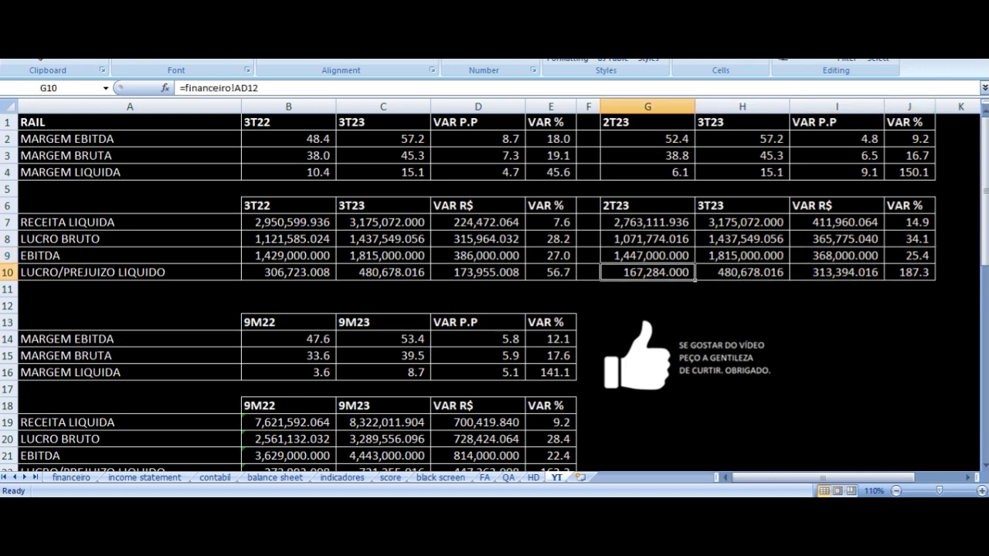
pyautogui.press('Right')
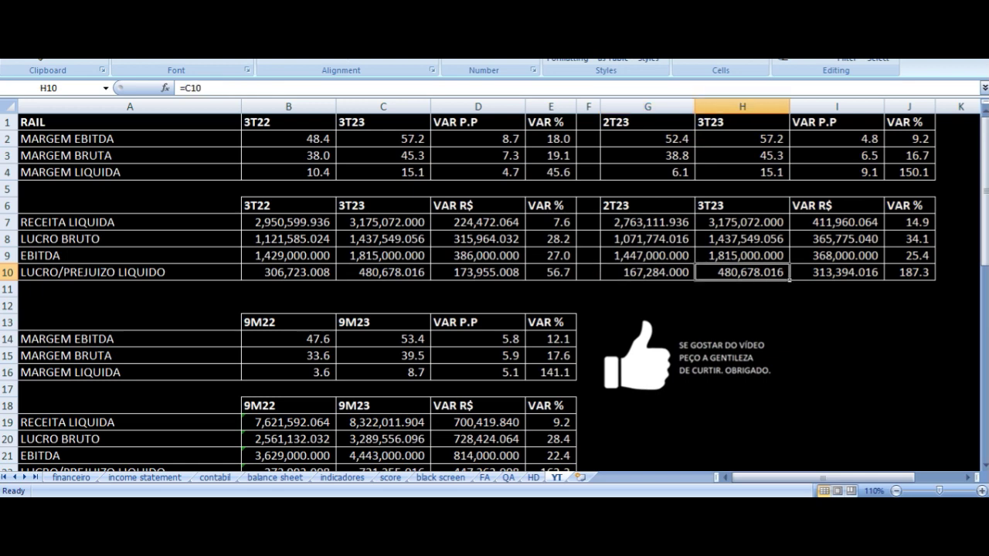
pyautogui.press('Right')
pyautogui.press('Right')
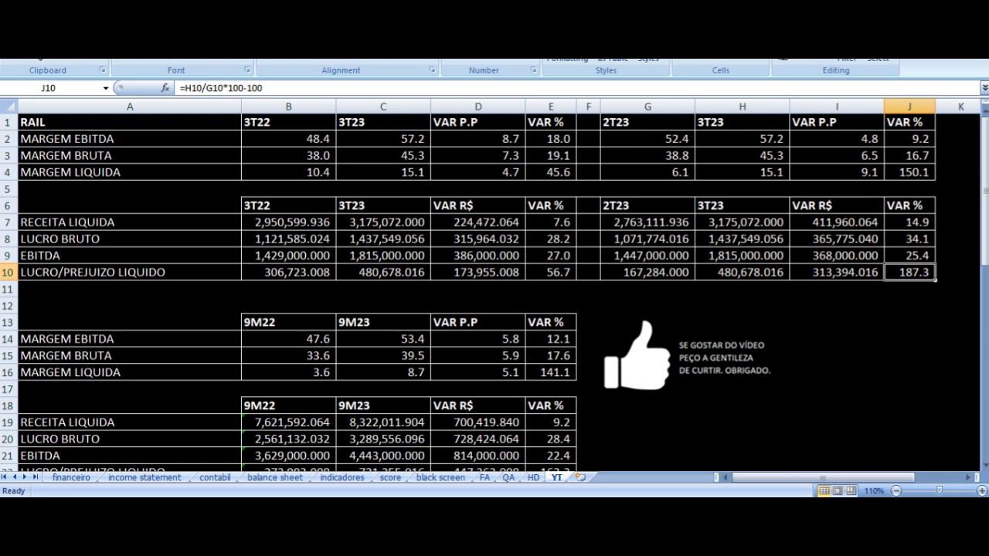
# Highlight the whole 2T23–3T23 block, G1:J10, and bring up the 9M22–9M23 comparison tables.
pyautogui.moveTo(654, 122); pyautogui.dragTo(892, 267)
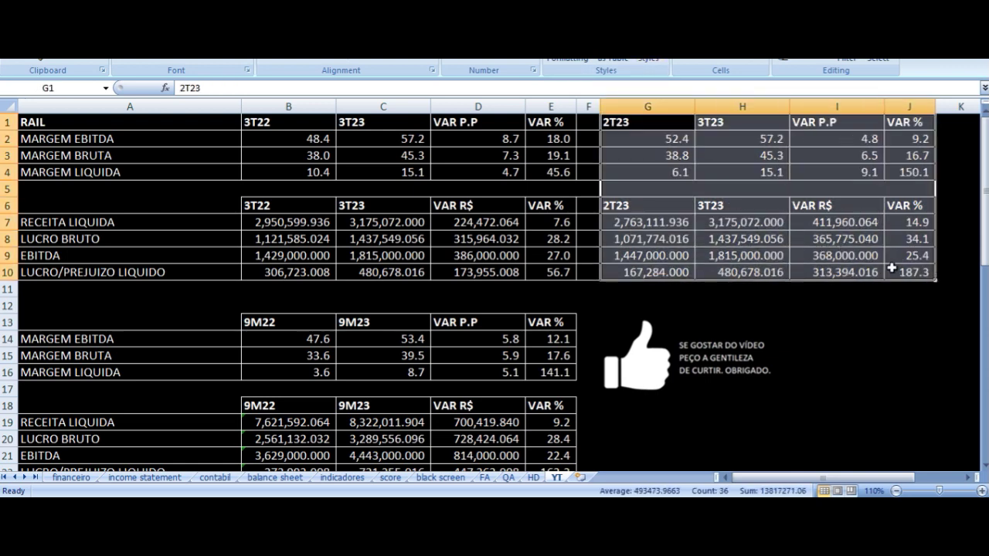
pyautogui.click(659, 127)
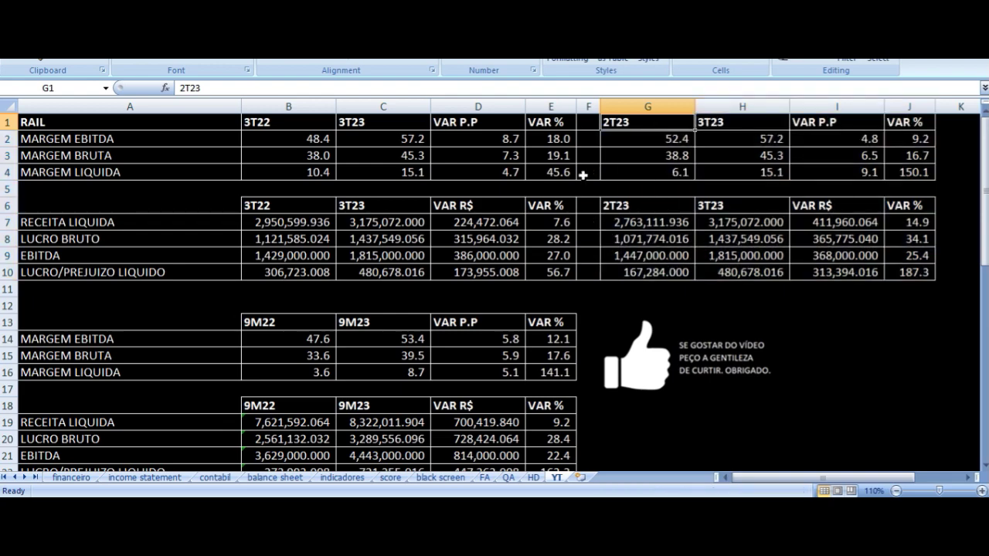
pyautogui.scroll(-3, 507, 238)
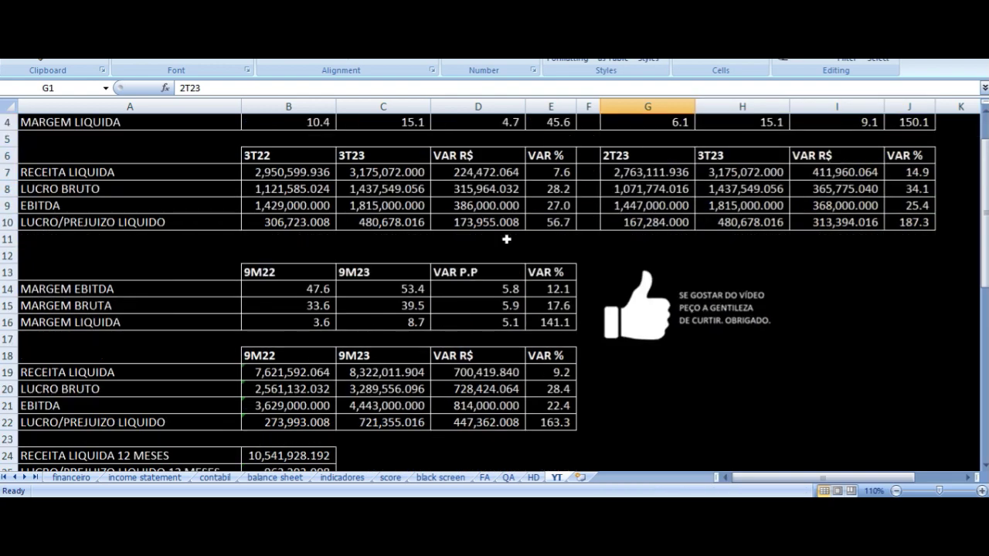
pyautogui.scroll(-1, 506, 238)
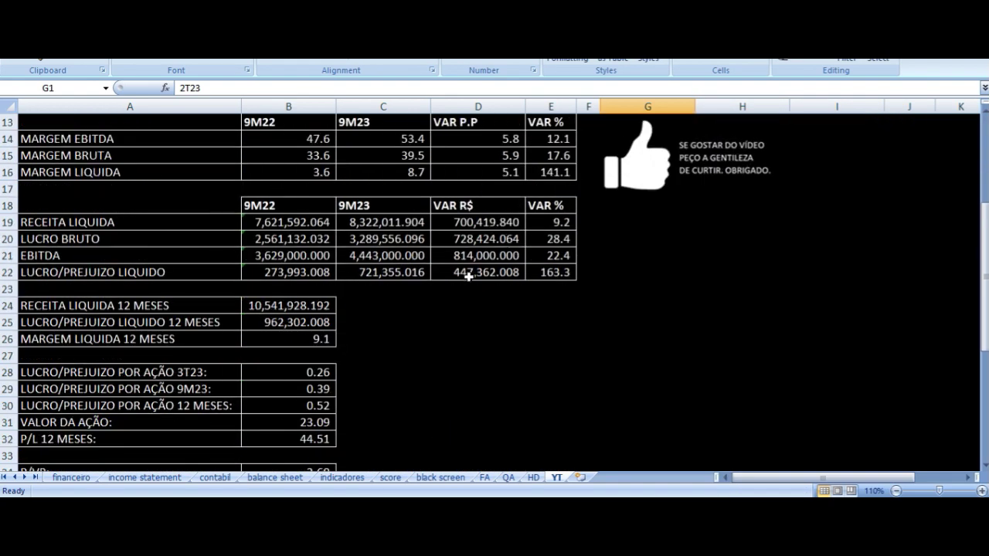
# Examine the 9M22 and 9M23 headings and the MARGEM EBITDA row, through to its percentage-point variation.
pyautogui.click(535, 506)
pyautogui.click(297, 142)
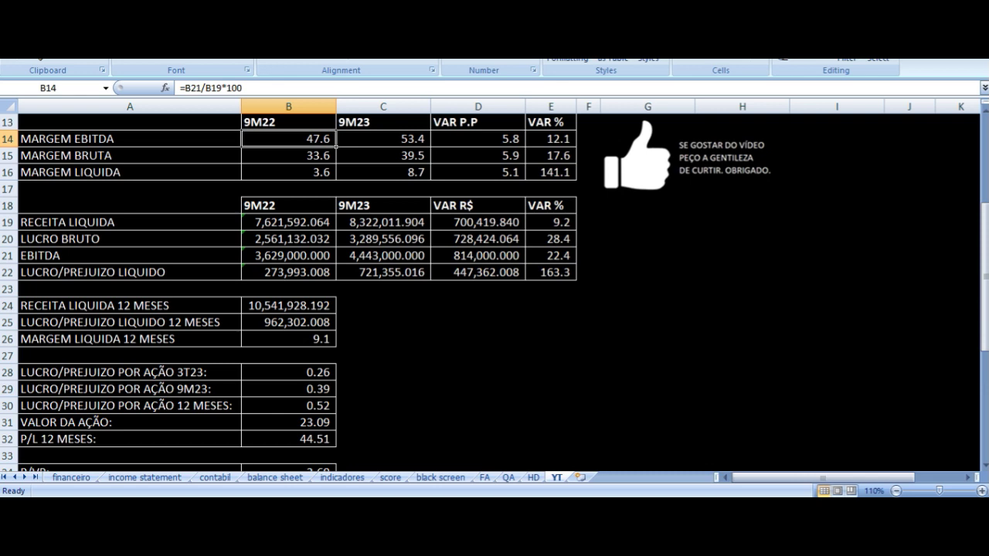
pyautogui.click(288, 122)
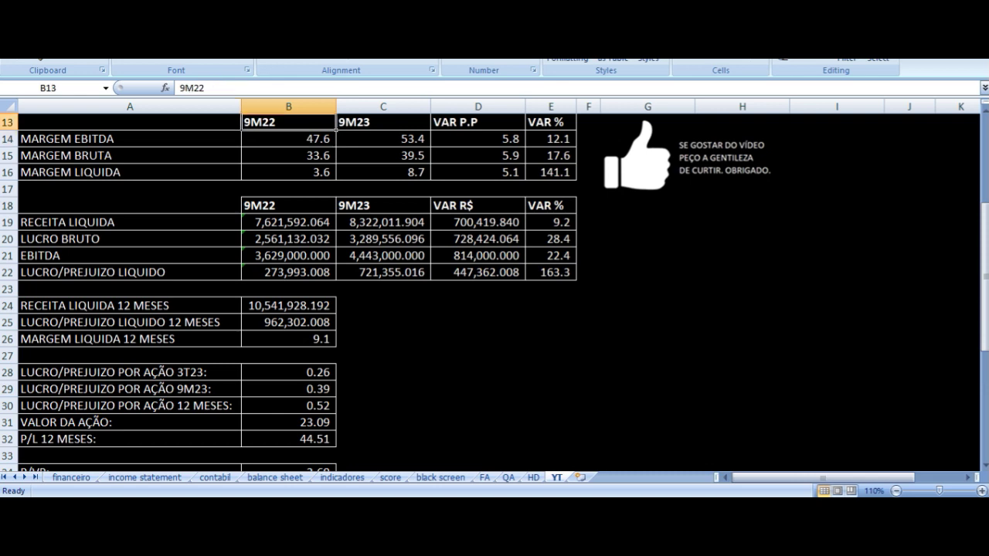
pyautogui.click(384, 122)
pyautogui.press('Down')
pyautogui.press('Left')
pyautogui.press('Left')
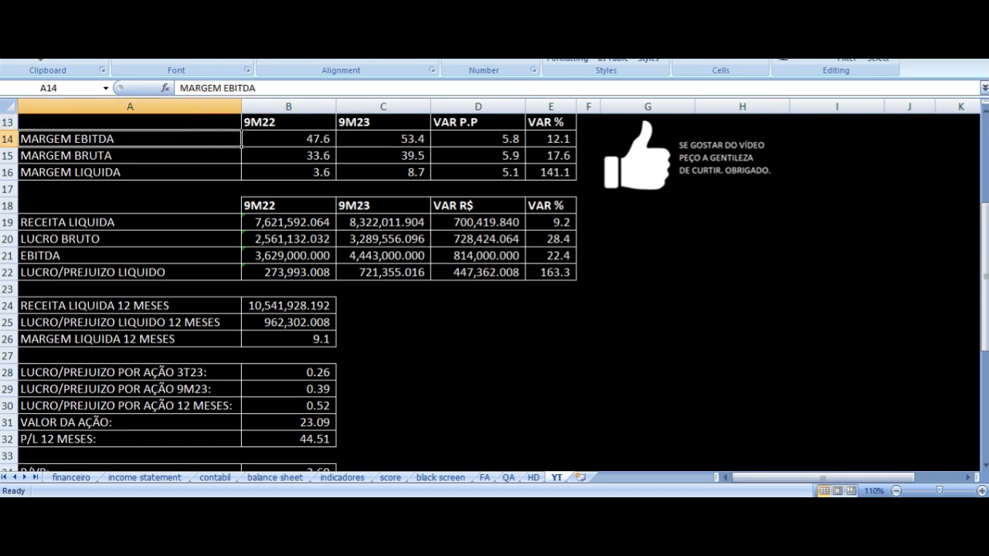
pyautogui.click(288, 138)
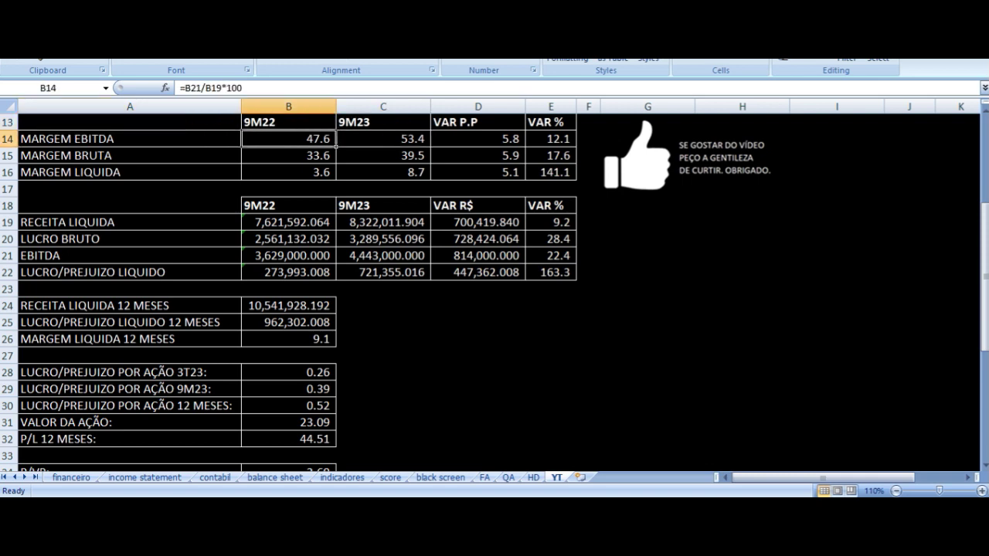
pyautogui.click(384, 138)
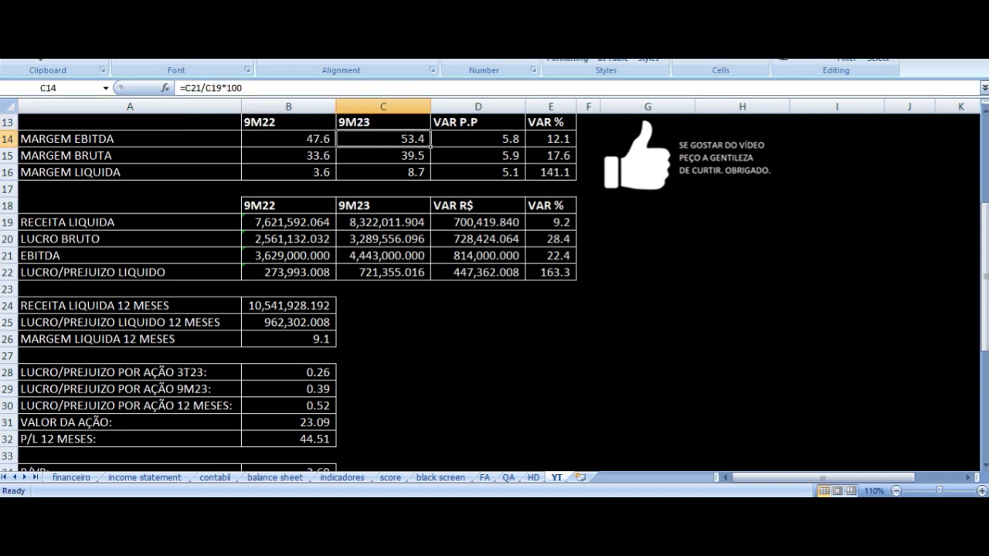
pyautogui.click(477, 139)
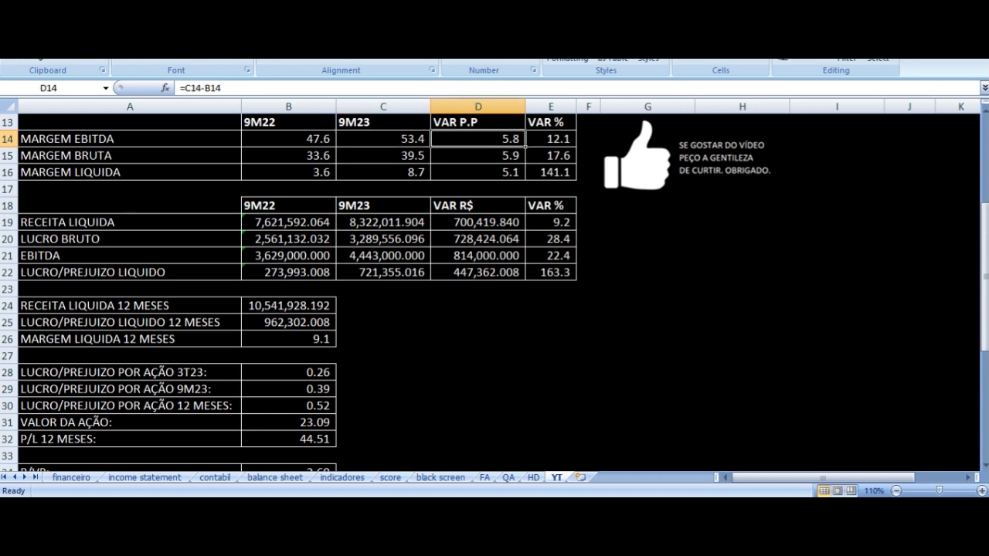
# Examine the MARGEM BRUTA row for 9M22 against 9M23, through to its percentage-point variation.
pyautogui.click(383, 156)
pyautogui.click(130, 155)
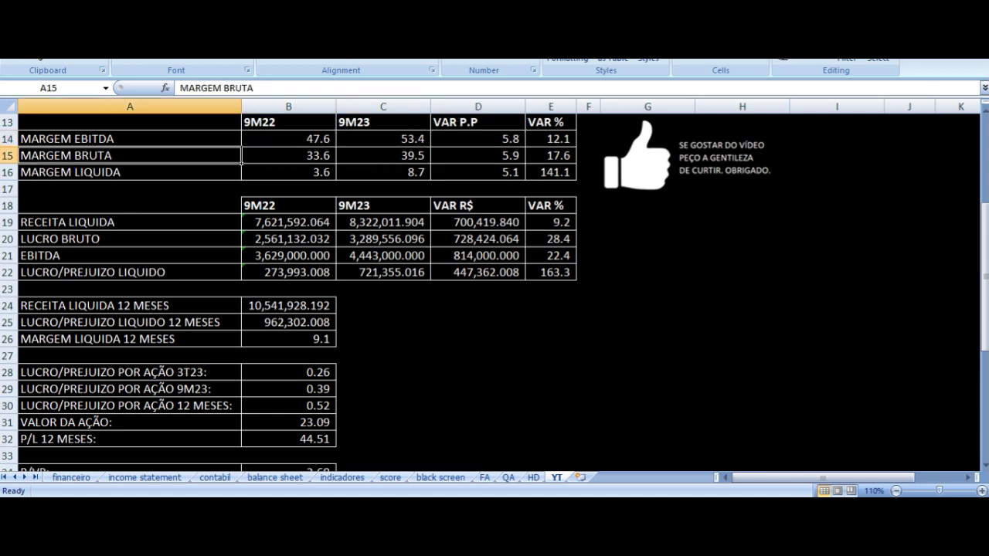
pyautogui.click(288, 155)
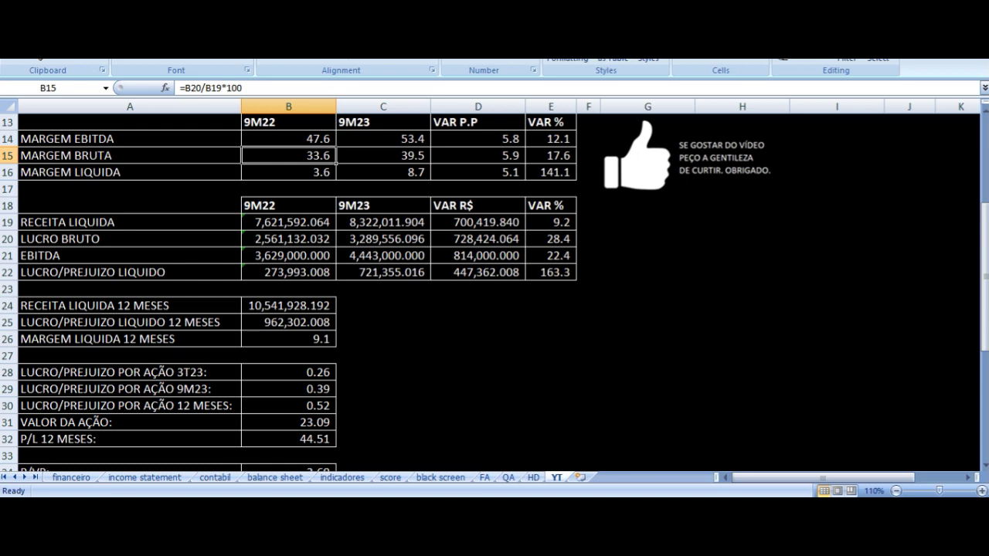
pyautogui.click(383, 156)
pyautogui.click(478, 156)
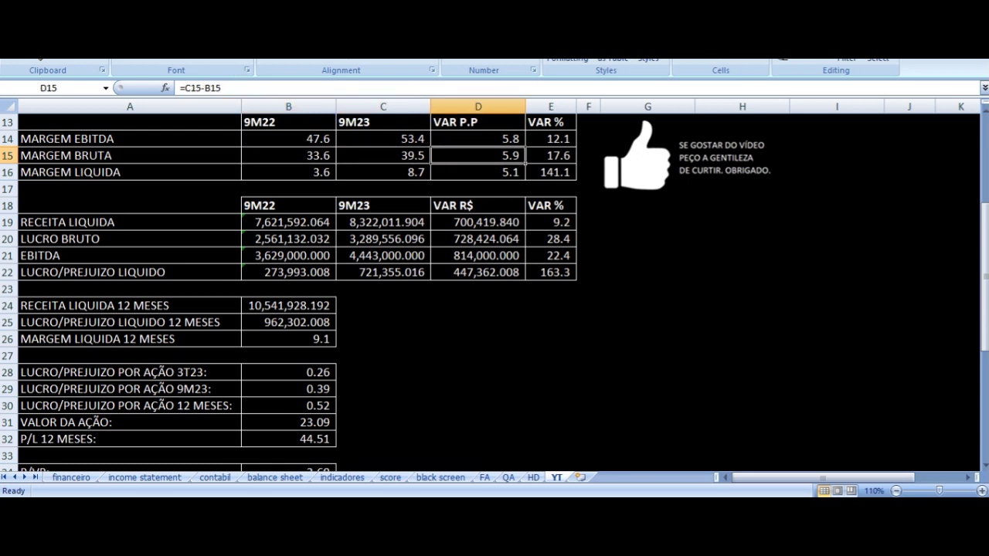
# Examine the MARGEM LIQUIDA row for 9M22 against 9M23, through to its percentage-point variation.
pyautogui.press('Down')
pyautogui.press('Left')
pyautogui.press('Left')
pyautogui.press('Left')
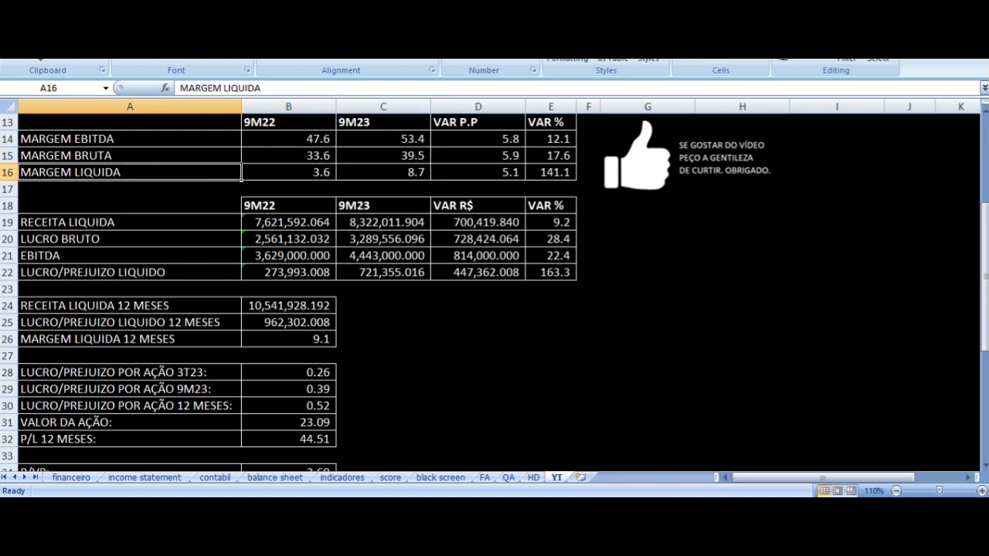
pyautogui.press('Right')
pyautogui.press('Right')
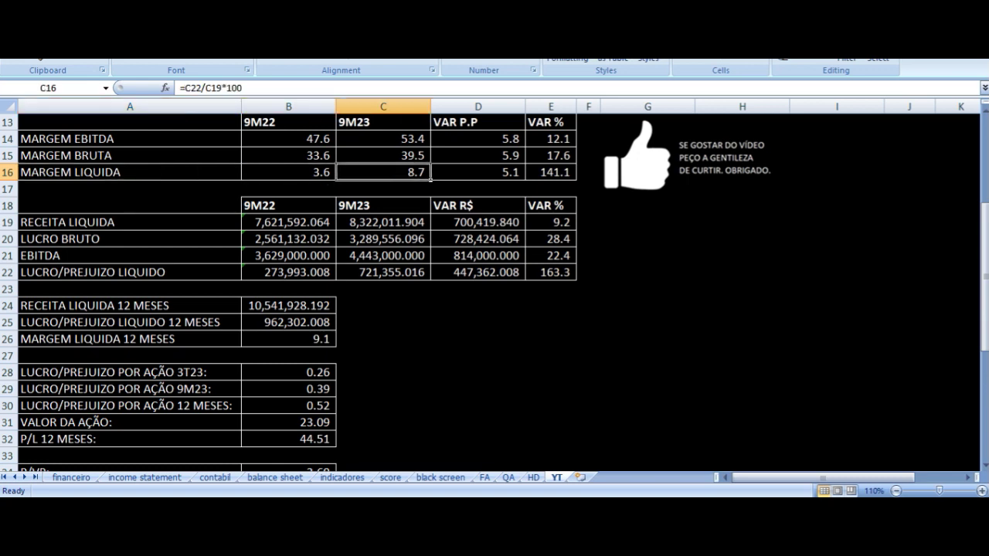
pyautogui.click(477, 172)
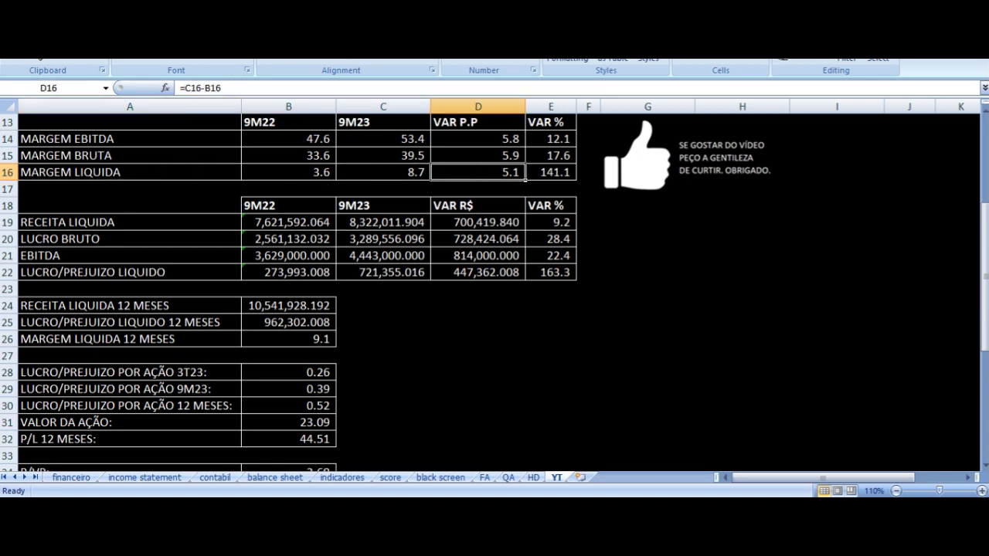
# Examine the RECEITA LIQUIDA row for 9M22 against 9M23, including its variation in R$ and in percent.
pyautogui.press('Down')
pyautogui.press('Down')
pyautogui.press('Down')
pyautogui.press('Left')
pyautogui.press('Left')
pyautogui.press('Left')
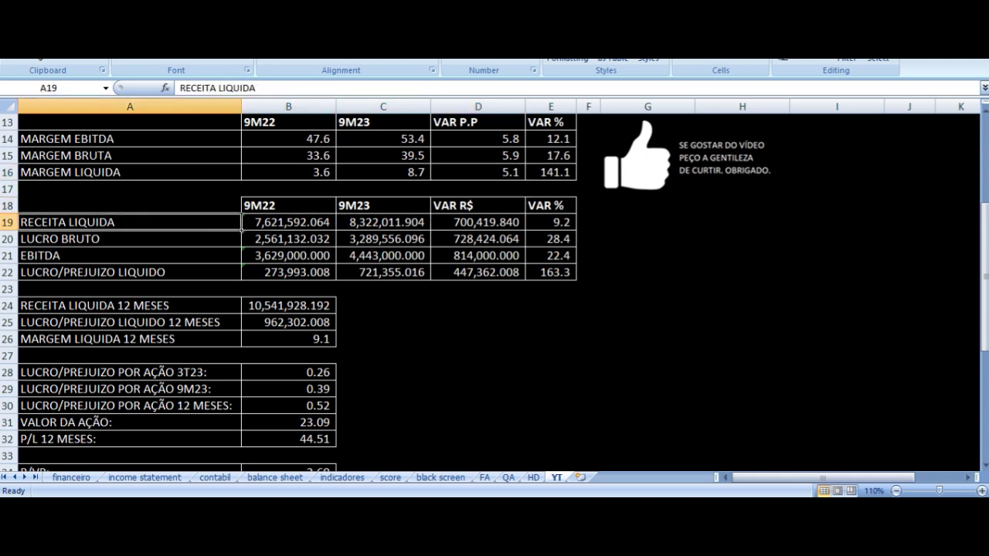
pyautogui.press('Right')
pyautogui.press('Up')
pyautogui.press('Down')
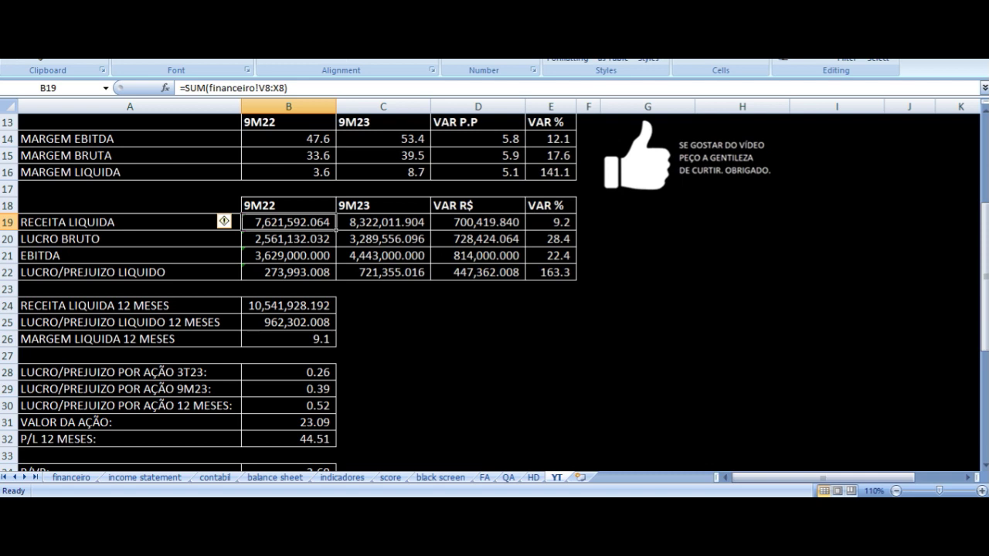
pyautogui.press('Right')
pyautogui.press('Up')
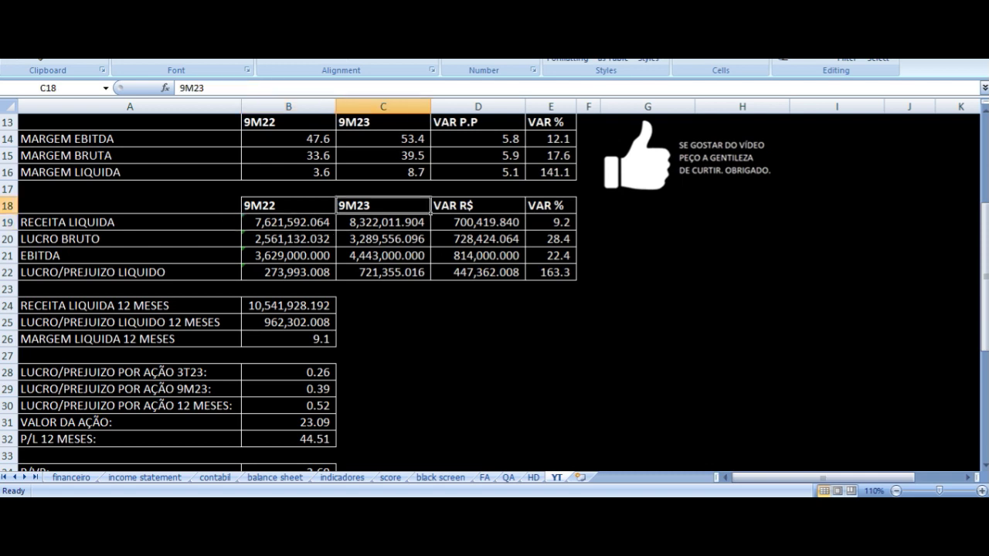
pyautogui.press('Down')
pyautogui.press('Right')
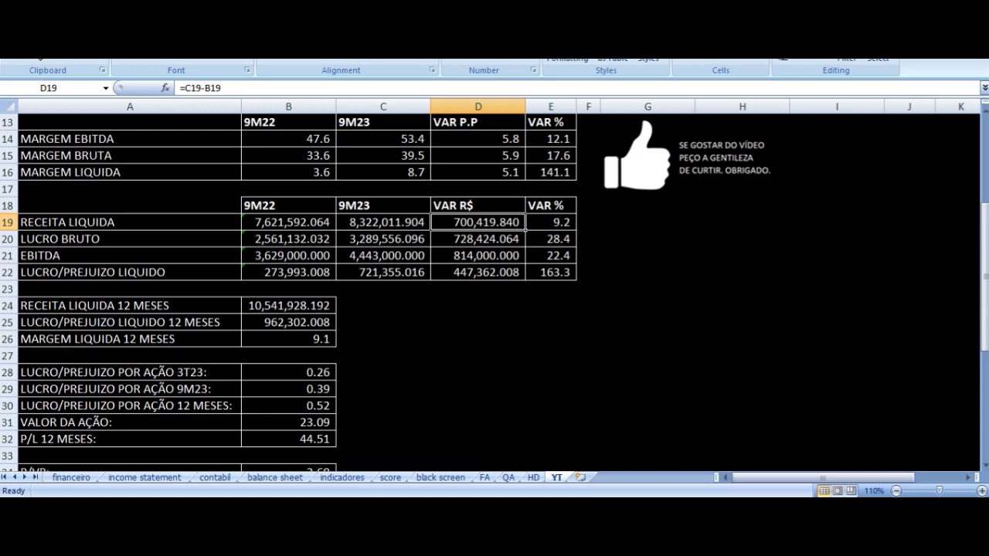
pyautogui.press('Right')
# Examine the LUCRO BRUTO row for 9M22 against 9M23, including its variation in R$.
pyautogui.press('Down')
pyautogui.press('Left')
pyautogui.press('Left')
pyautogui.press('Left')
pyautogui.press('Left')
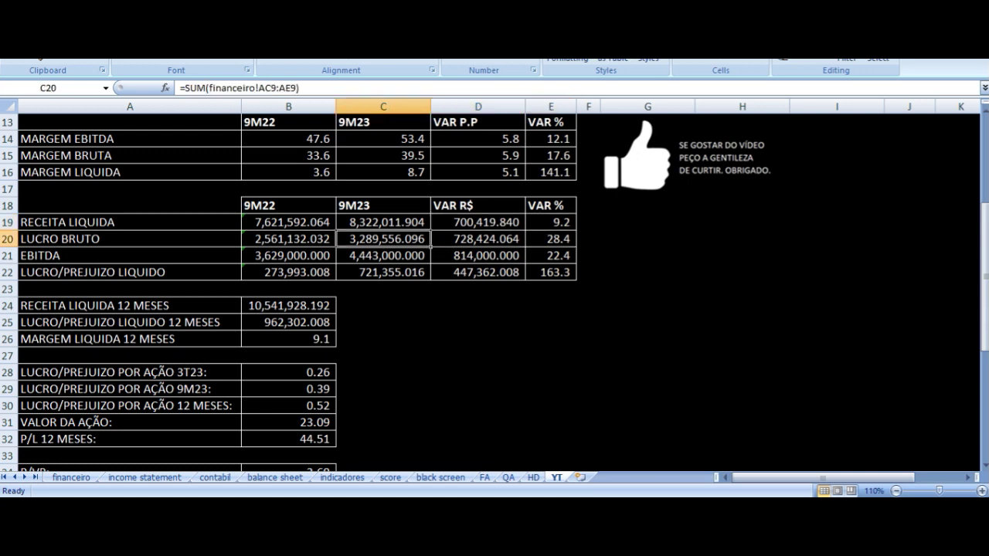
pyautogui.press('Right')
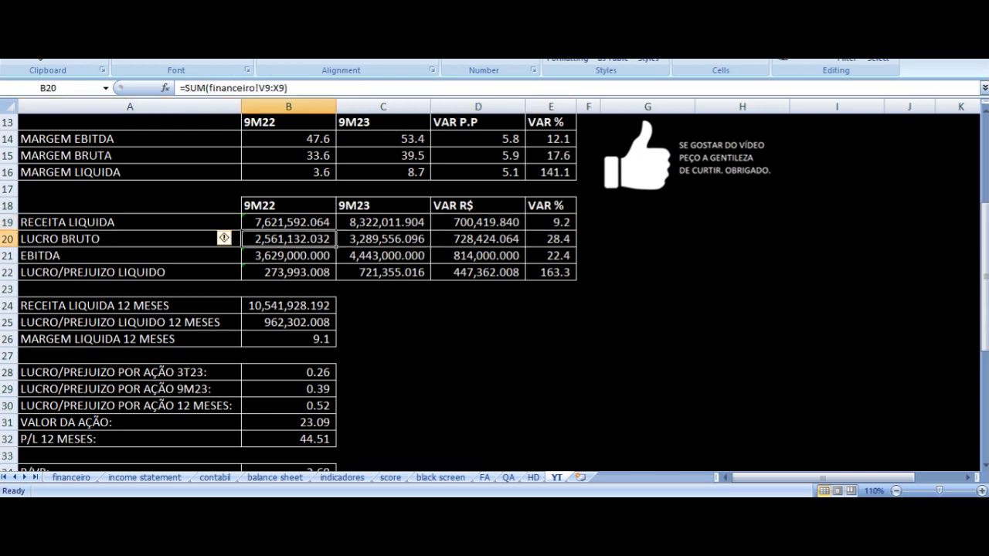
pyautogui.press('Right')
pyautogui.press('Right')
pyautogui.press('Right')
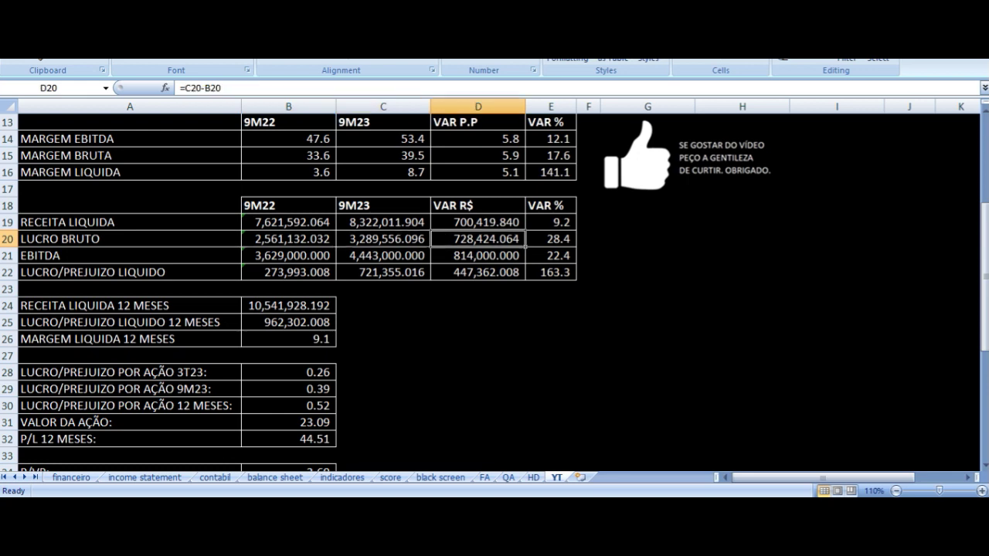
# Examine the EBITDA row for 9M22 against 9M23, including its variation in R$ and in percent.
pyautogui.press('Down')
pyautogui.press('Left')
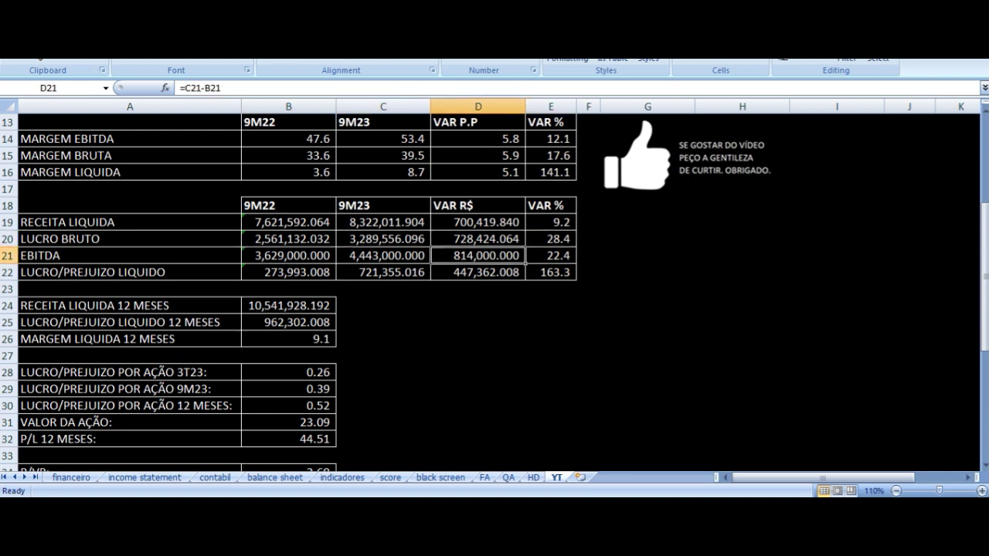
pyautogui.press('Left')
pyautogui.press('Left')
pyautogui.press('Left')
pyautogui.press('Right')
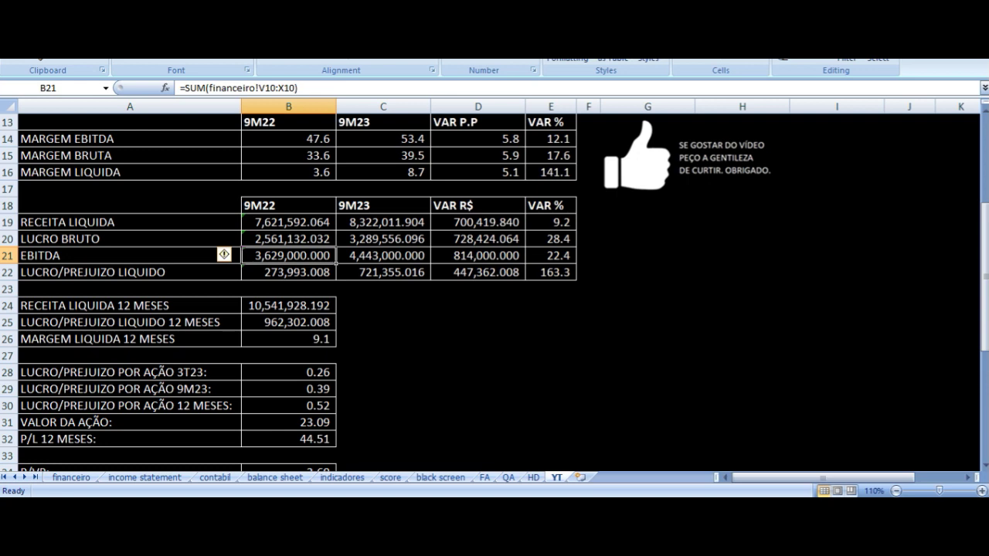
pyautogui.press('Right')
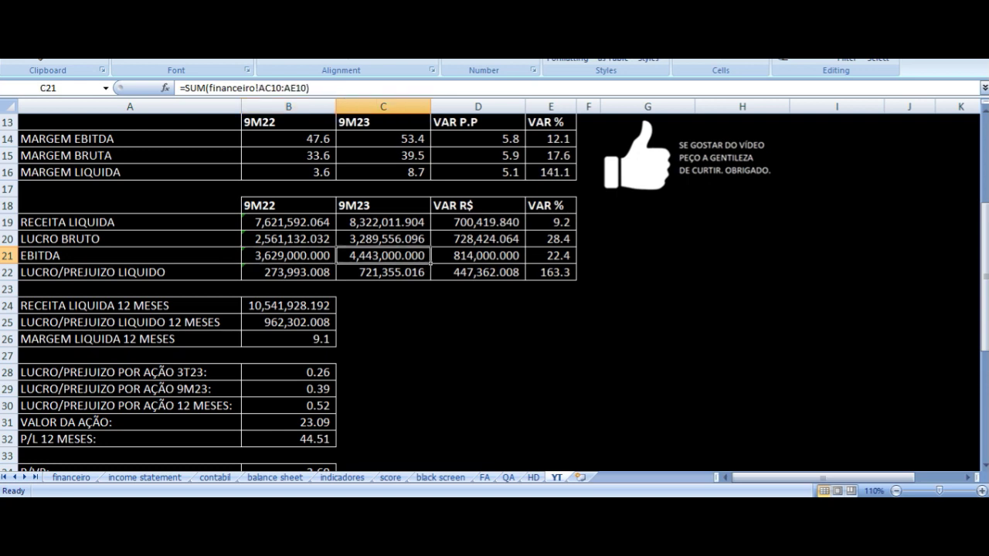
pyautogui.press('Right')
pyautogui.press('Right')
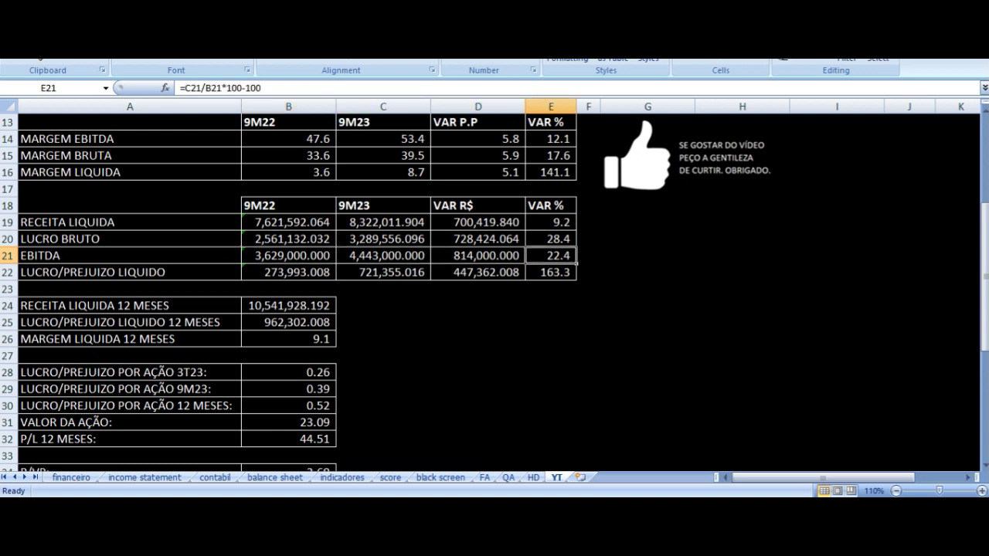
# Examine the LUCRO/PREJUIZO LIQUIDO row for 9M22 against 9M23, including its variation in R$ and in percent.
pyautogui.press('Down')
pyautogui.press('Left')
pyautogui.press('Left')
pyautogui.press('Left')
pyautogui.press('Left')
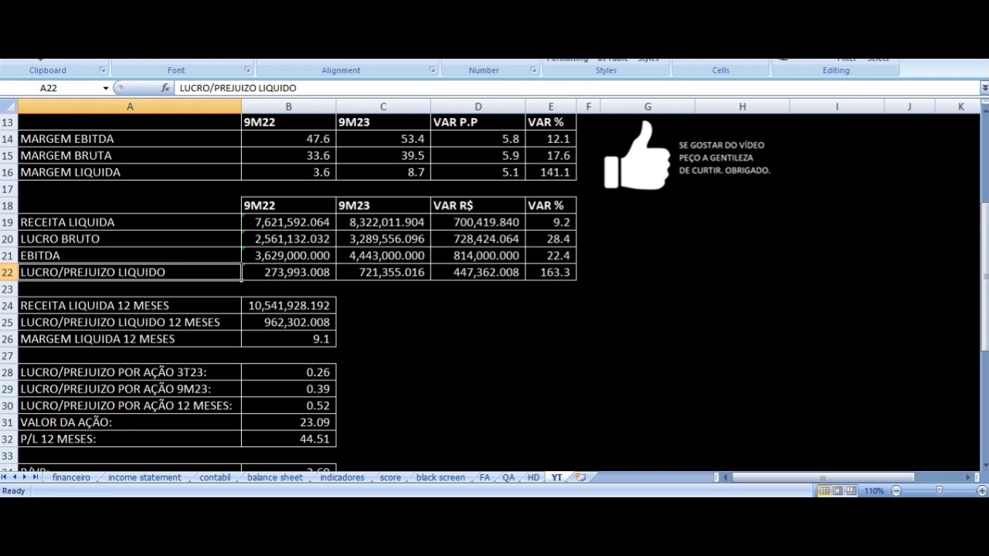
pyautogui.press('Right')
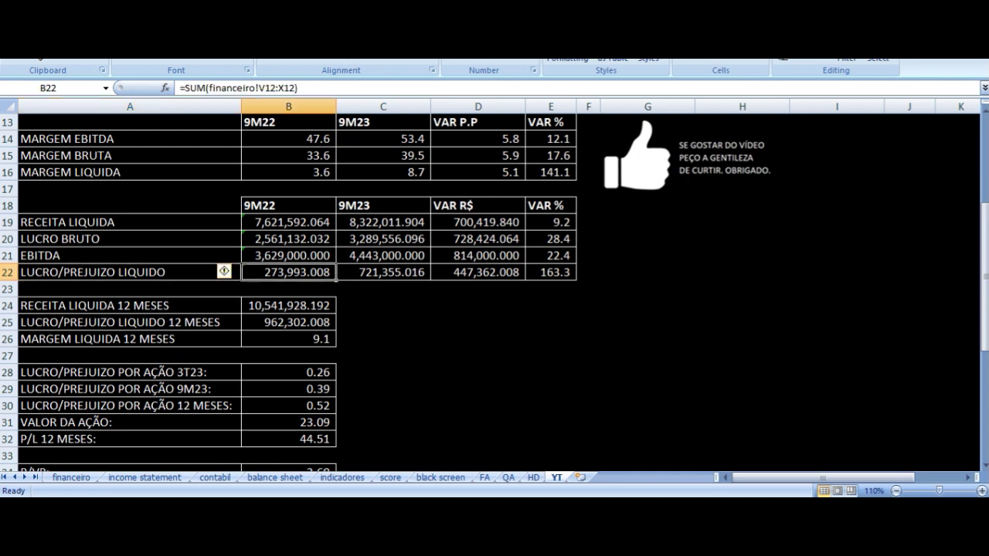
pyautogui.press('Left')
pyautogui.press('Right')
pyautogui.press('Right')
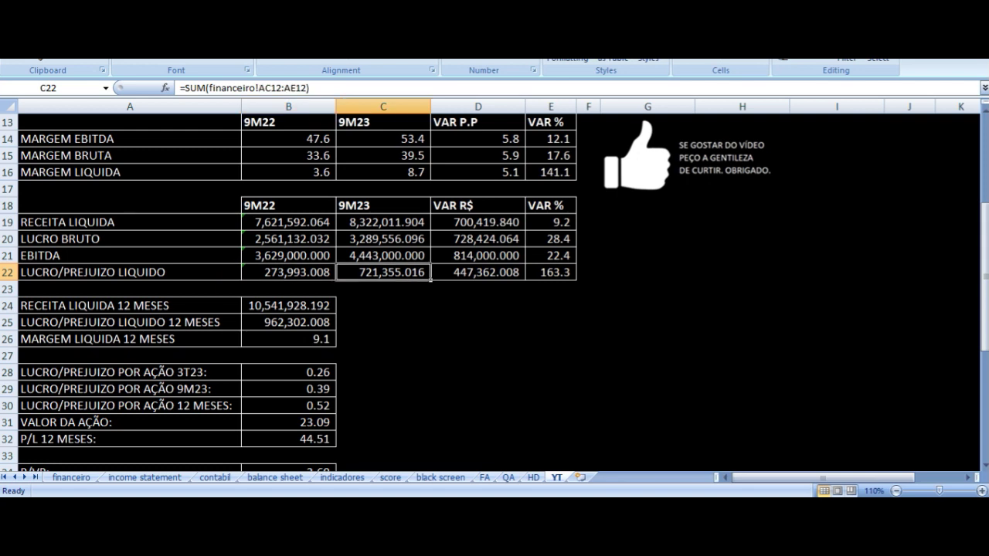
pyautogui.press('Right')
pyautogui.press('Right')
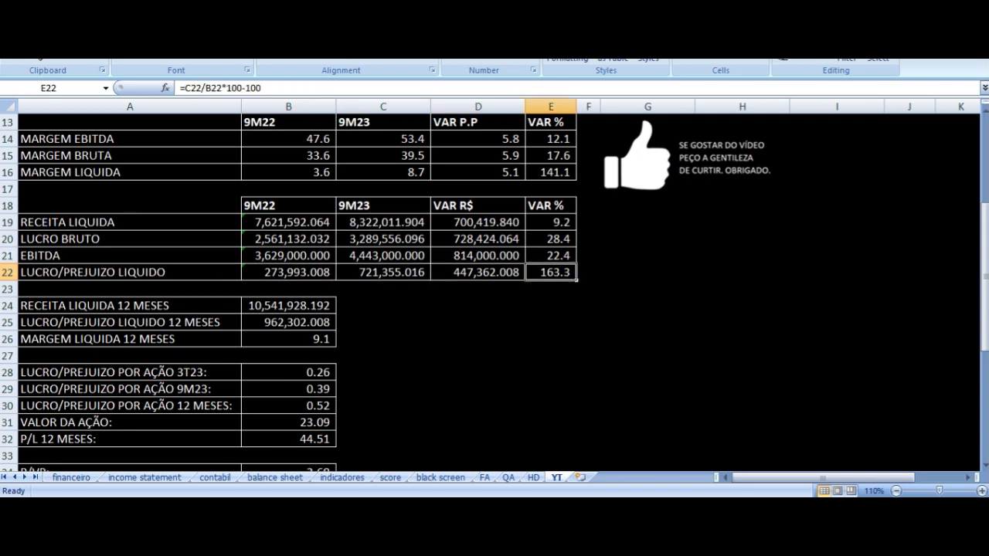
# Revisit the quarterly comparisons by selecting the 3T22 against 3T23 block and the 2T23 against 3T23 block.
pyautogui.press('Up')
pyautogui.press('Up')
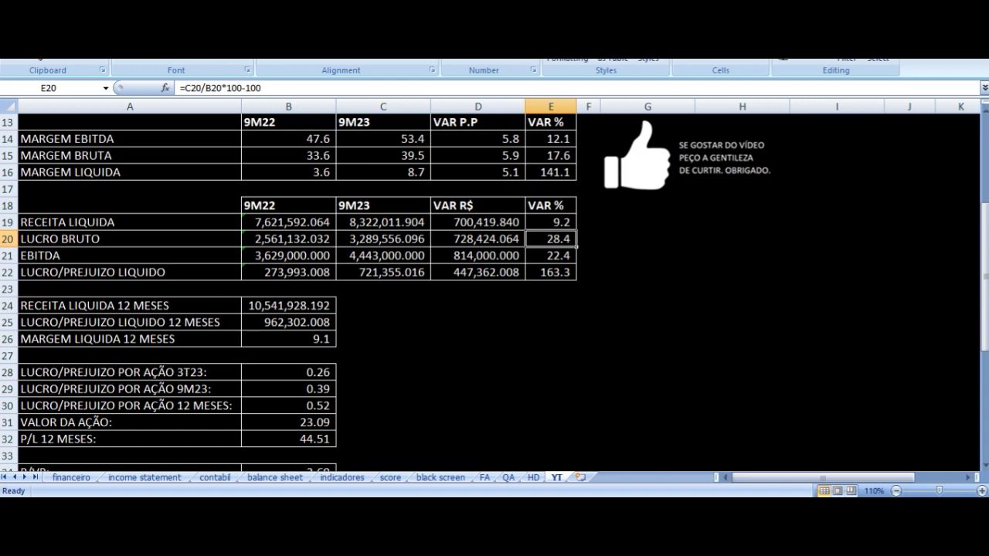
pyautogui.scroll(4, 500, 295)
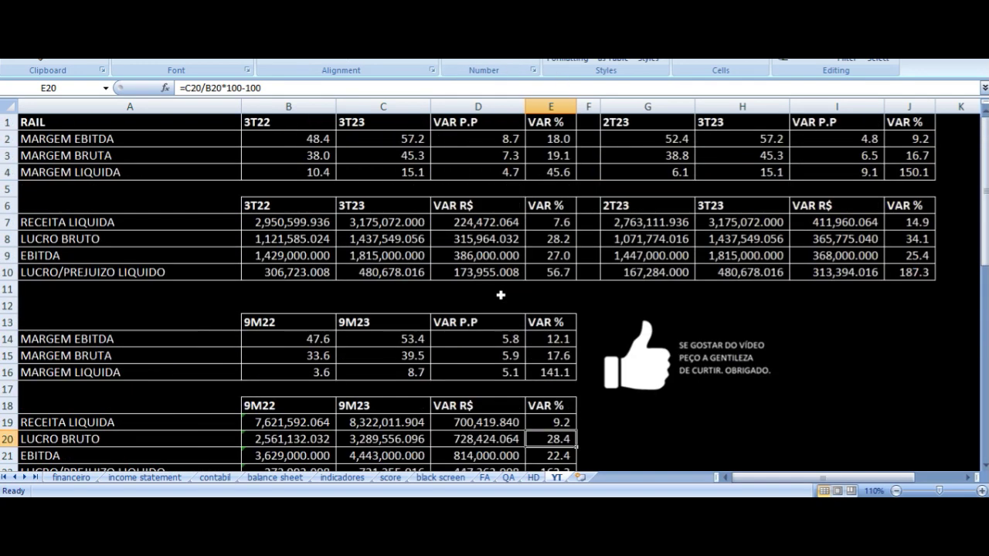
pyautogui.moveTo(317, 122); pyautogui.dragTo(528, 261)
pyautogui.moveTo(650, 118); pyautogui.dragTo(863, 253)
# Examine the 12-month figures for RECEITA LIQUIDA, LUCRO/PREJUIZO LIQUIDO and MARGEM LIQUIDA.
pyautogui.scroll(-1, 388, 265)
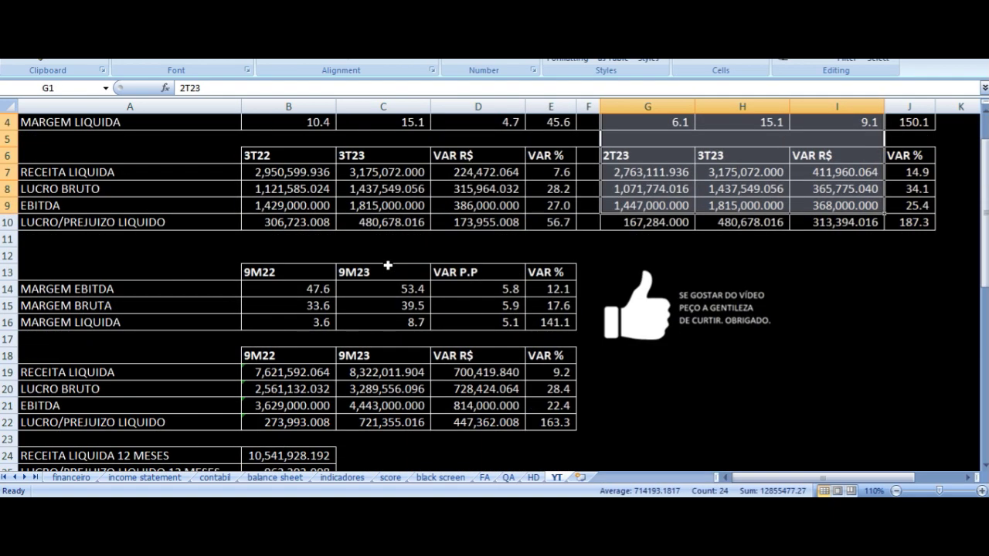
pyautogui.scroll(-2, 388, 265)
pyautogui.scroll(-1, 279, 211)
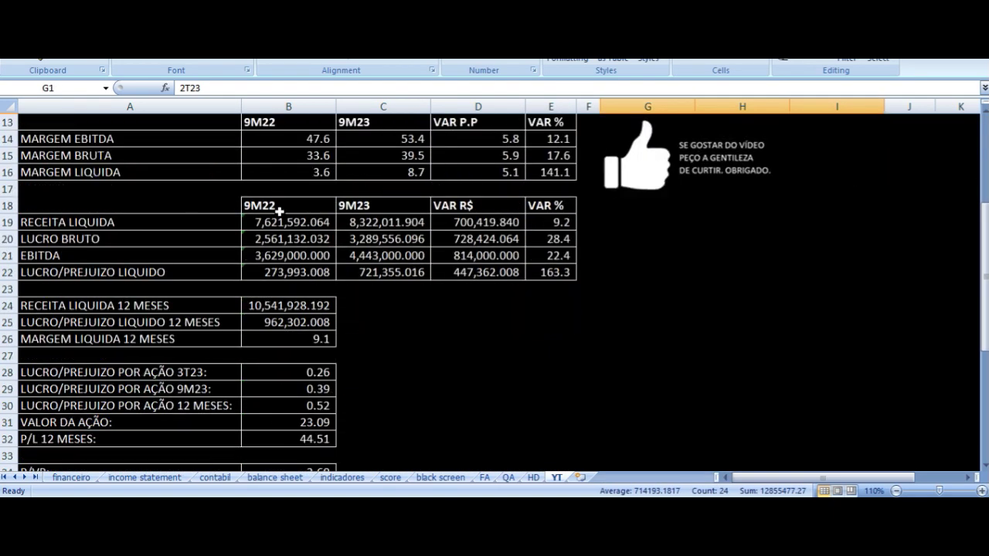
pyautogui.scroll(-2, 171, 309)
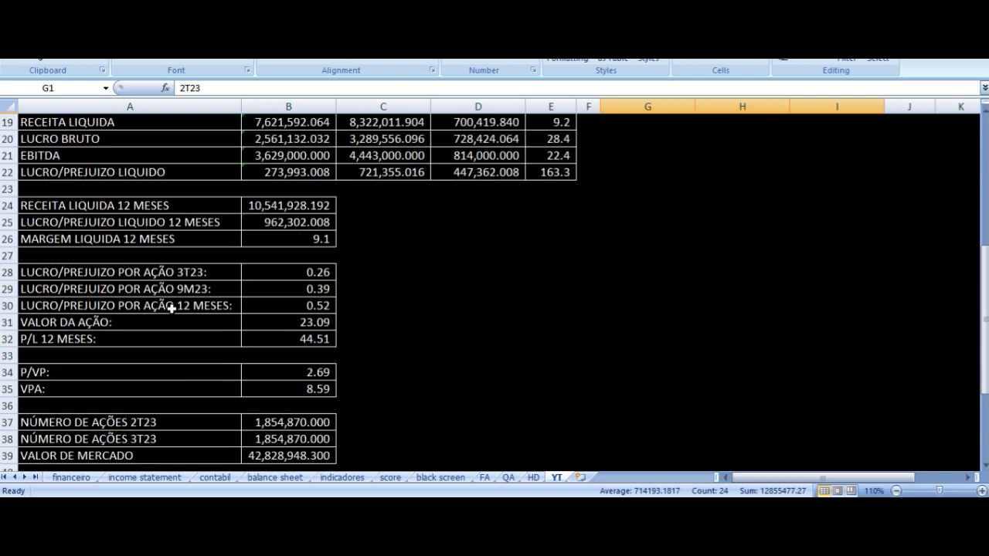
pyautogui.click(158, 207)
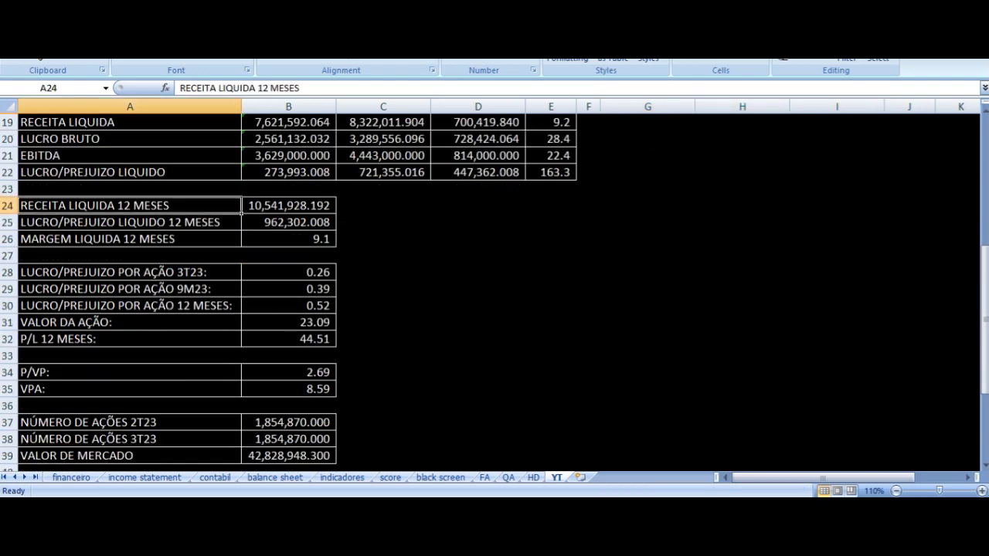
pyautogui.click(288, 205)
pyautogui.click(123, 222)
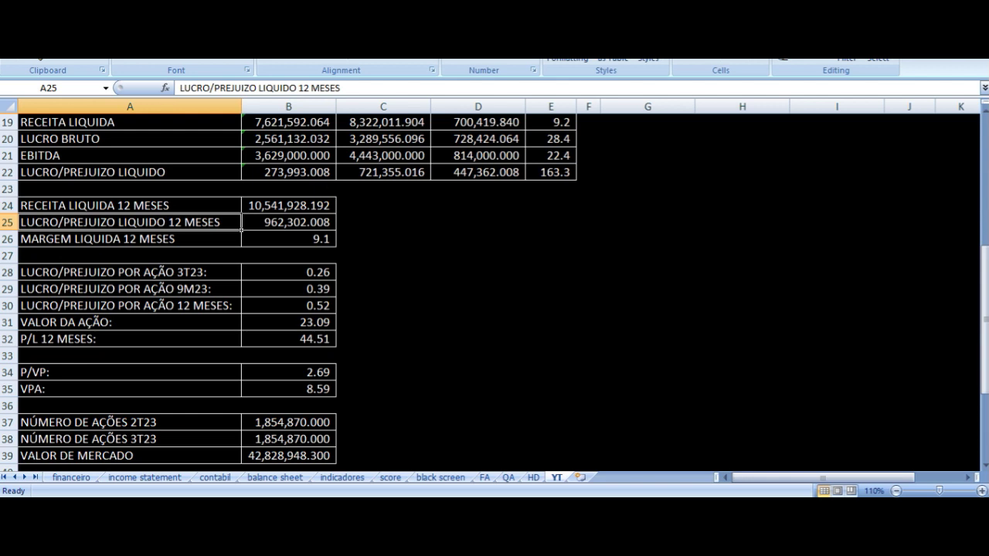
pyautogui.click(289, 221)
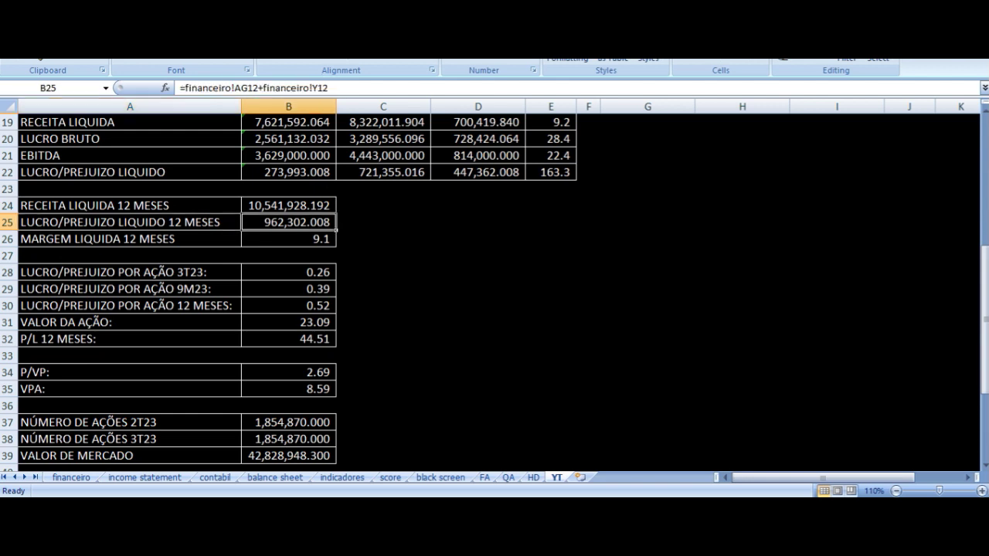
pyautogui.click(288, 239)
pyautogui.click(124, 239)
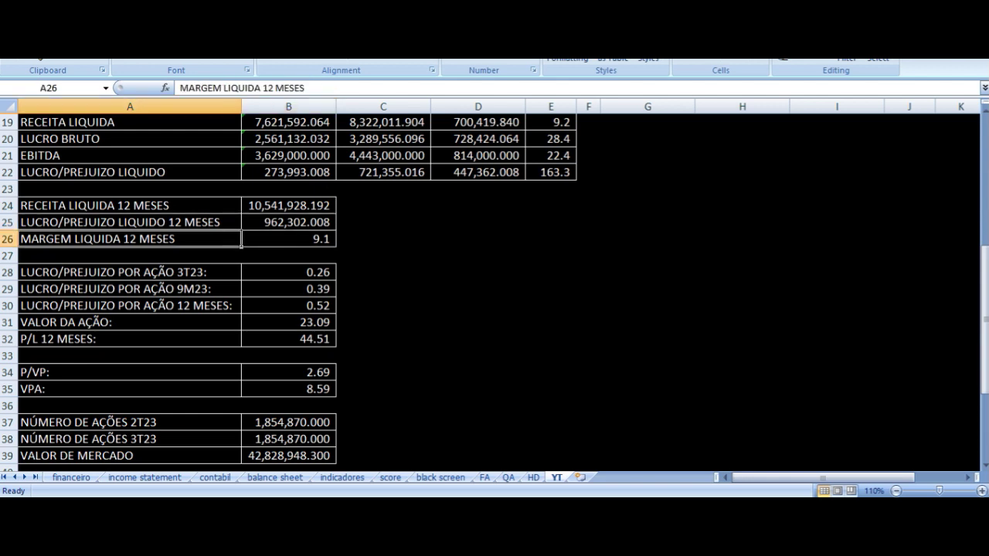
pyautogui.press('Right')
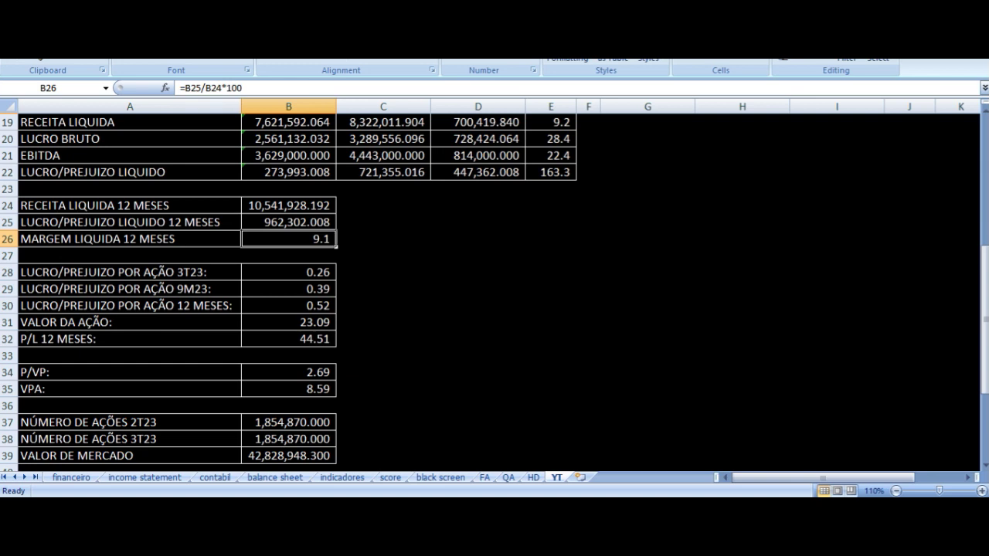
# Examine the LUCRO/PREJUIZO POR AÇÃO values for 3T23, 9M23 and 12 months.
pyautogui.press('Down')
pyautogui.press('Down')
pyautogui.press('Left')
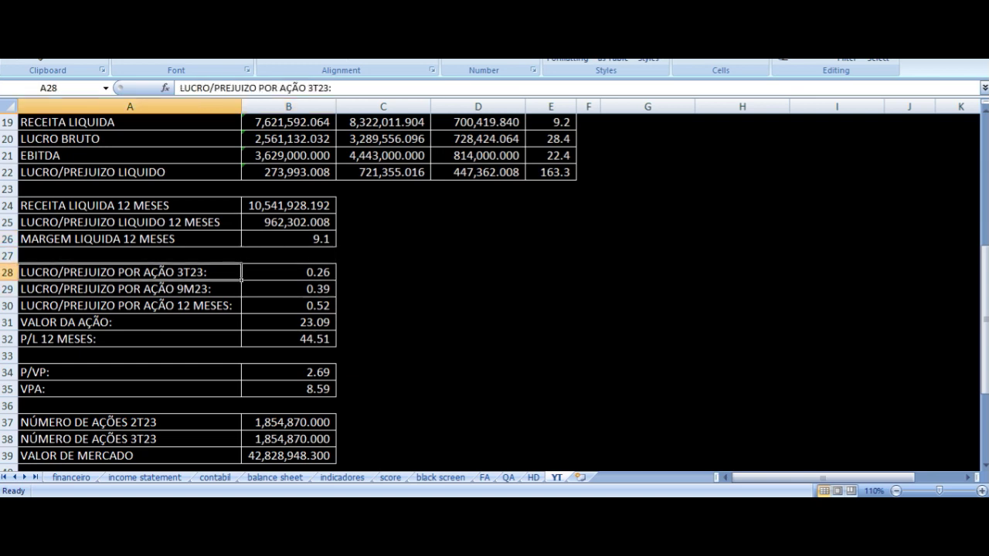
pyautogui.press('Right')
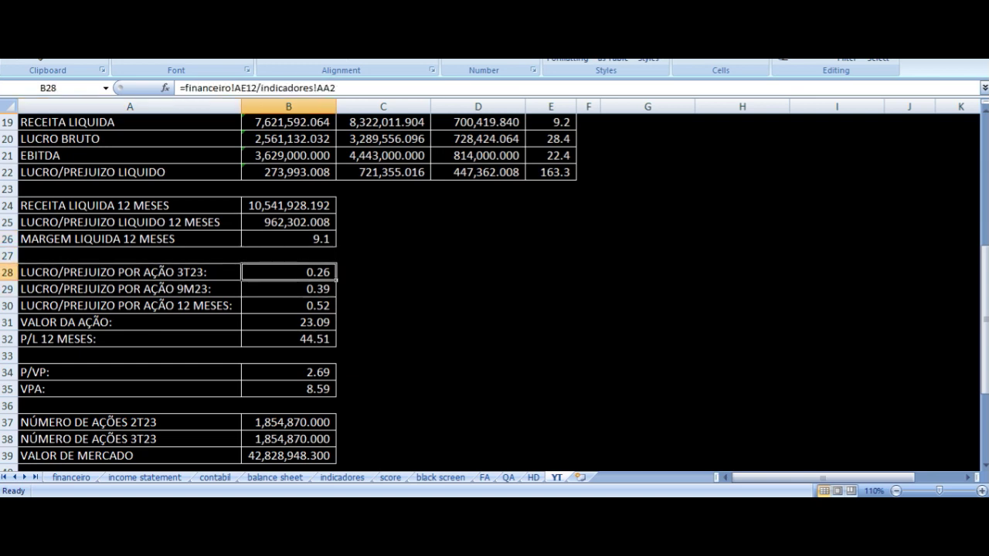
pyautogui.press('Down')
pyautogui.press('Left')
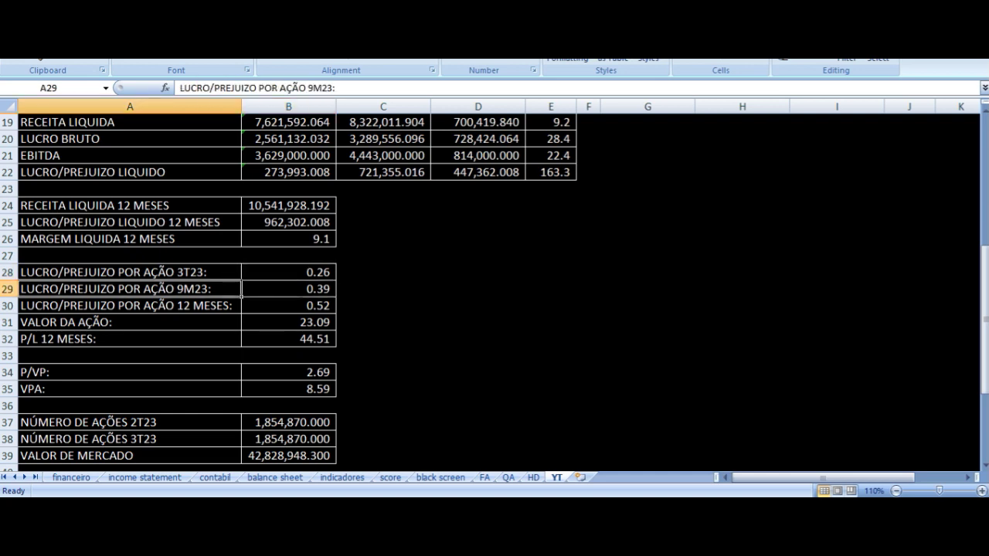
pyautogui.press('Right')
pyautogui.press('Down')
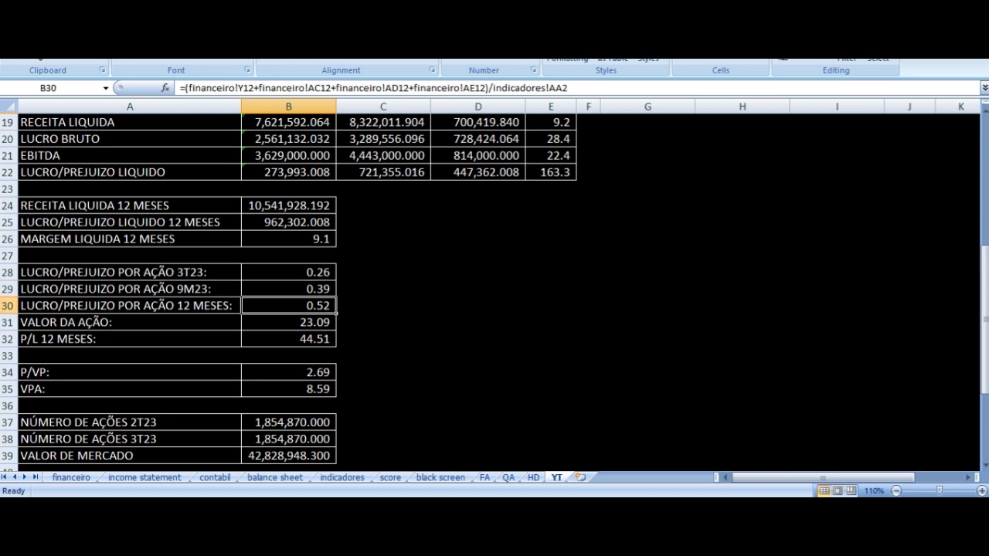
pyautogui.press('Left')
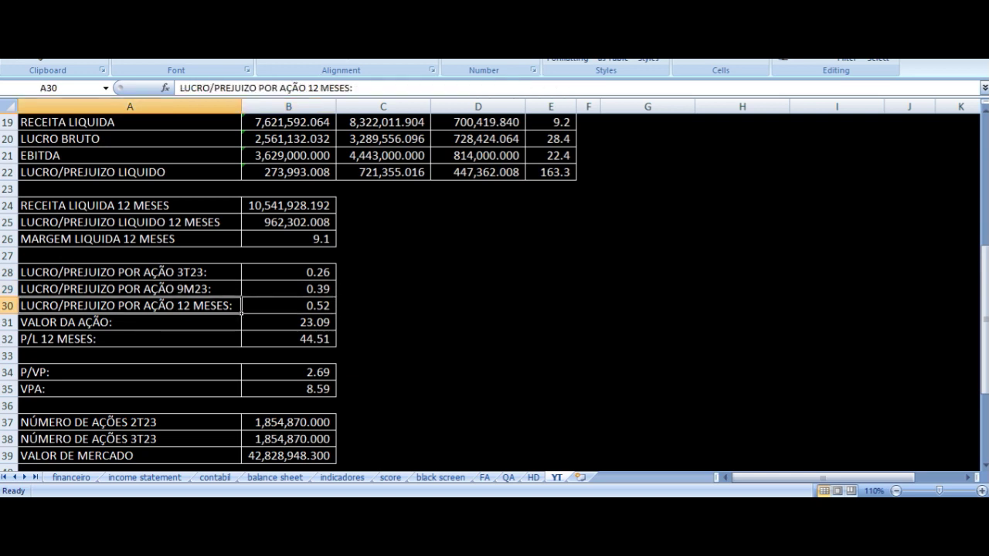
pyautogui.press('Right')
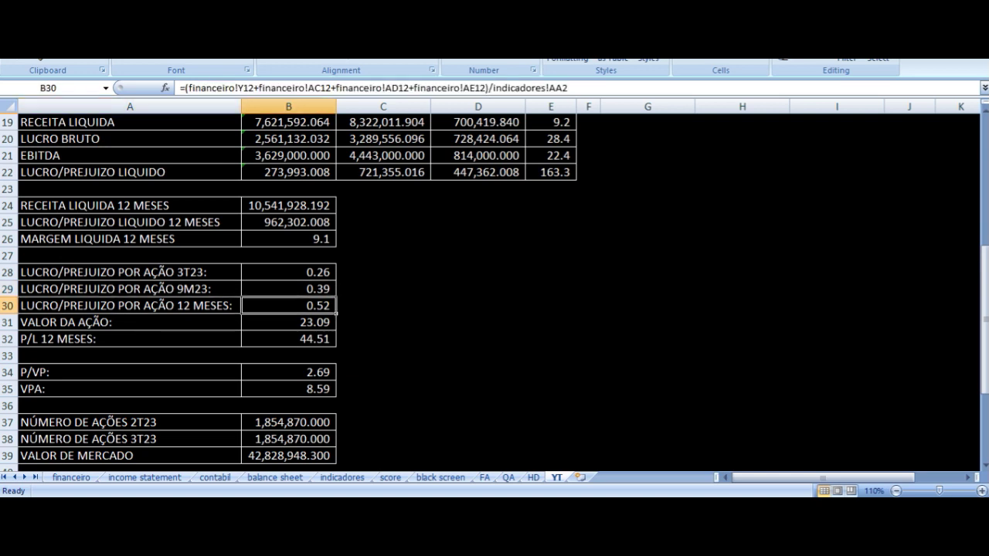
# Examine the VALOR DA AÇÃO and the P/L 12 MESES values.
pyautogui.press('Down')
pyautogui.press('Left')
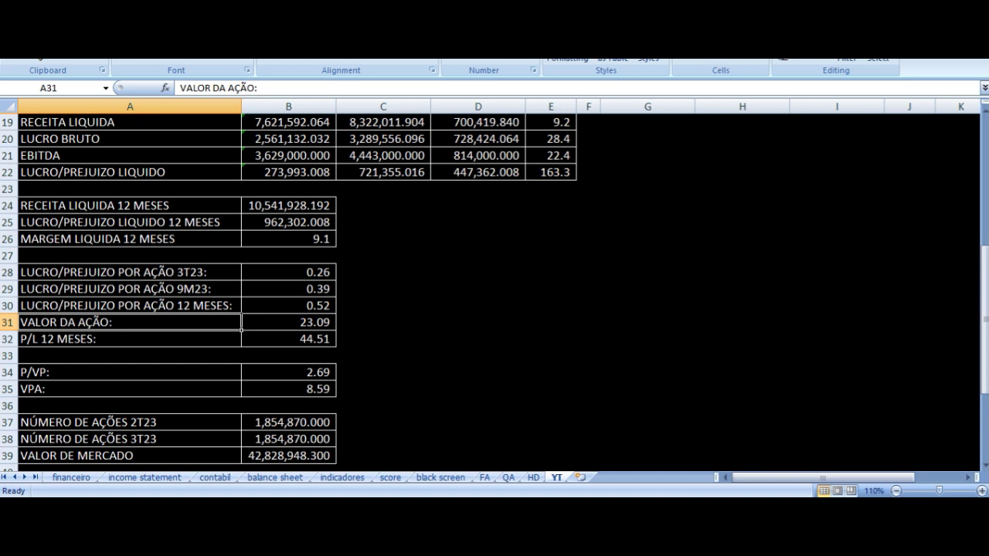
pyautogui.press('Right')
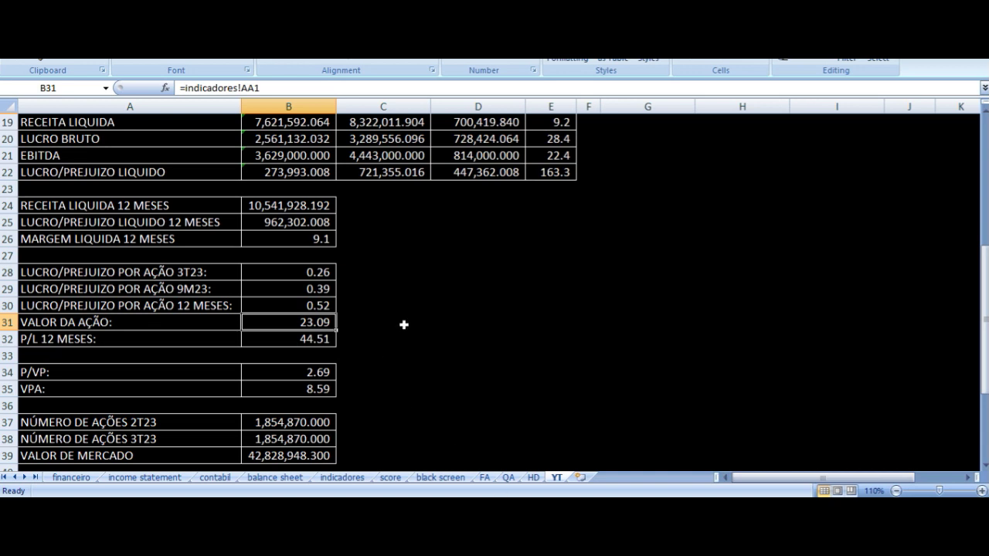
pyautogui.press('Left')
pyautogui.press('Down')
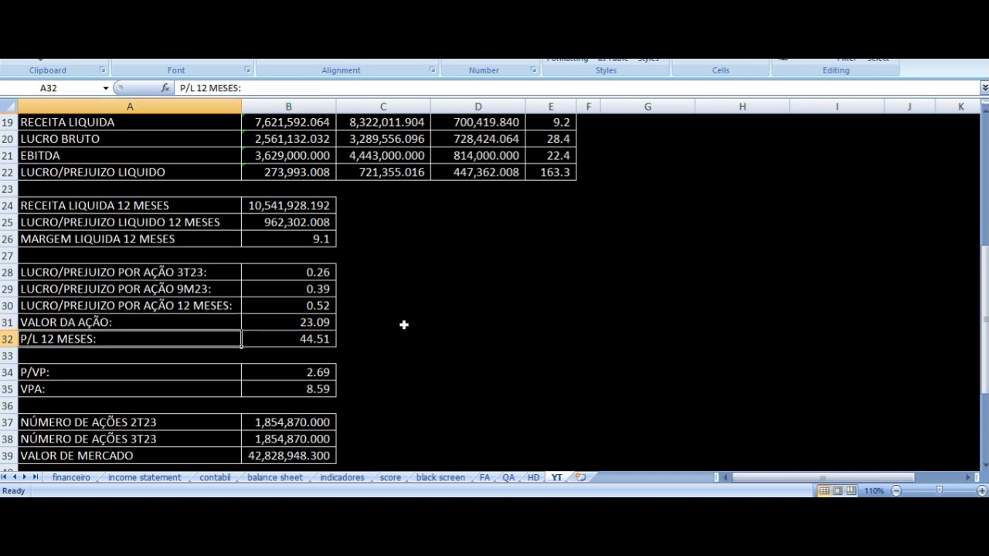
pyautogui.press('Right')
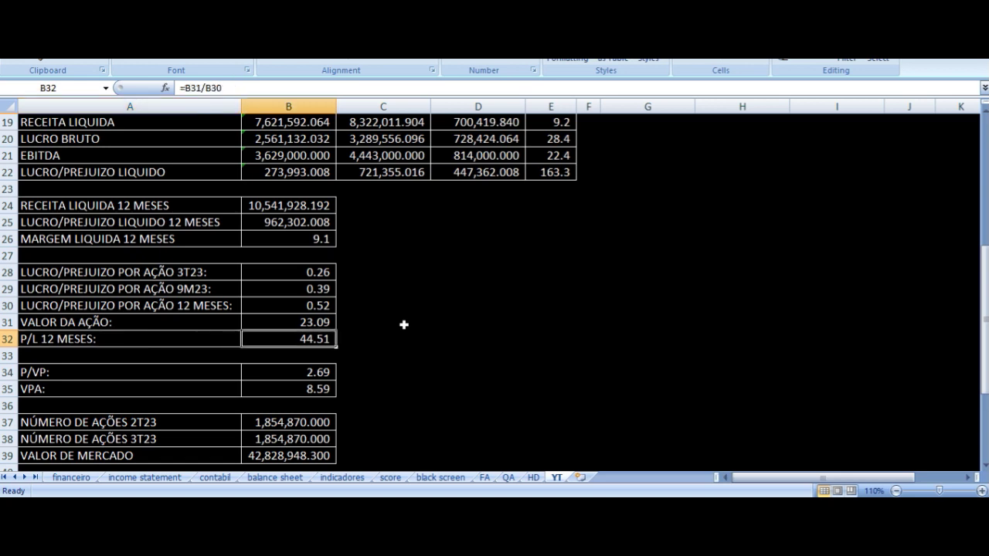
# Examine the P/VP and VPA values below the per-share profit figures.
pyautogui.press('Down')
pyautogui.press('Down')
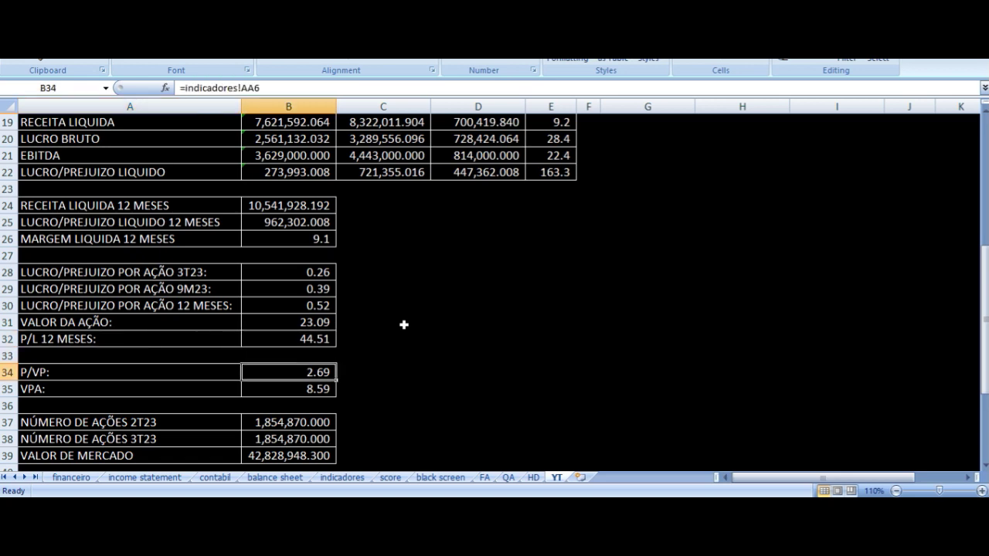
pyautogui.press('Left')
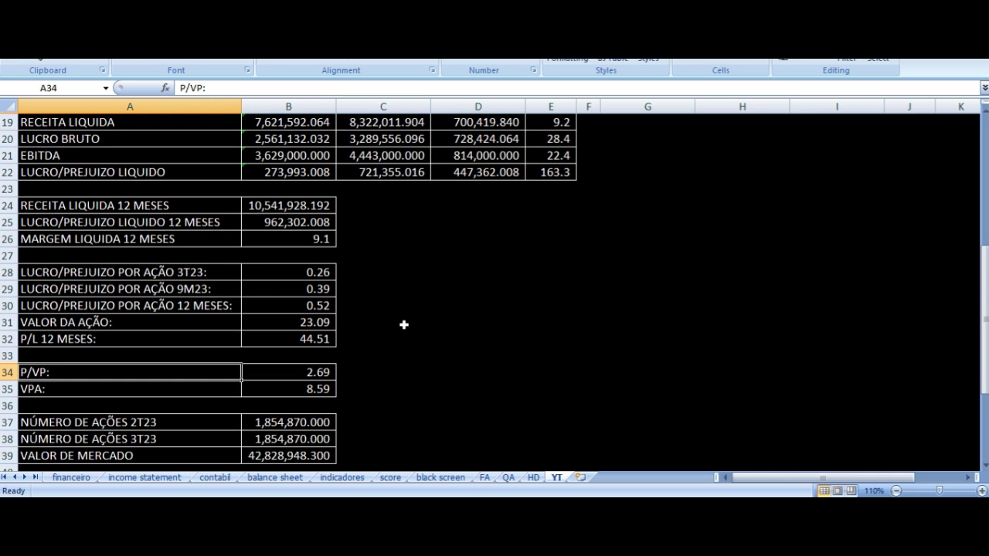
pyautogui.press('Right')
pyautogui.press('Down')
pyautogui.press('Left')
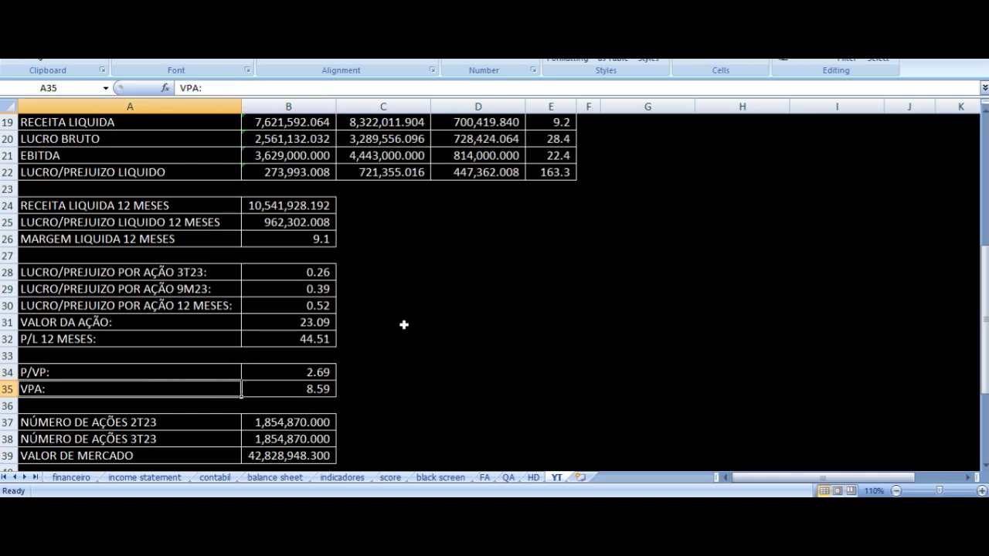
pyautogui.press('Right')
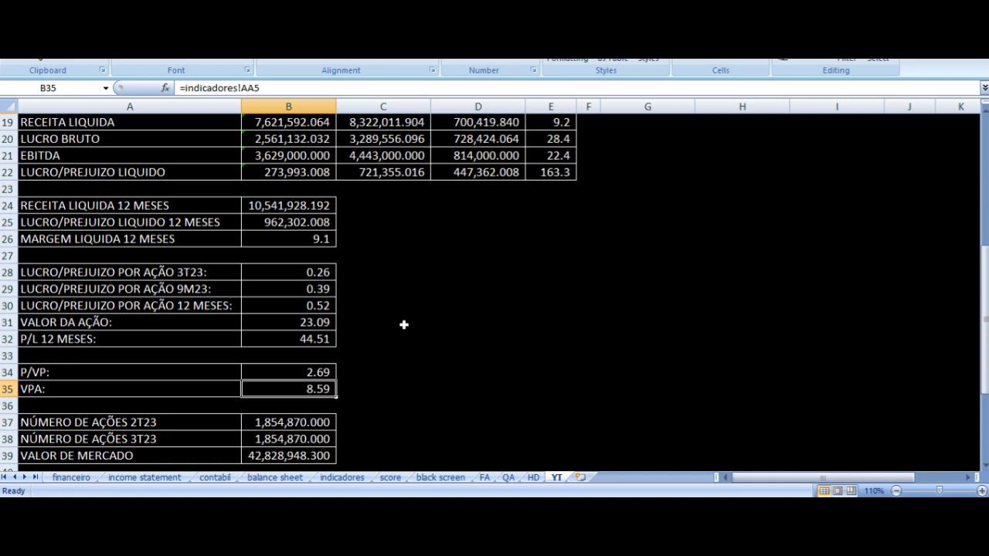
pyautogui.scroll(-1, 387, 311)
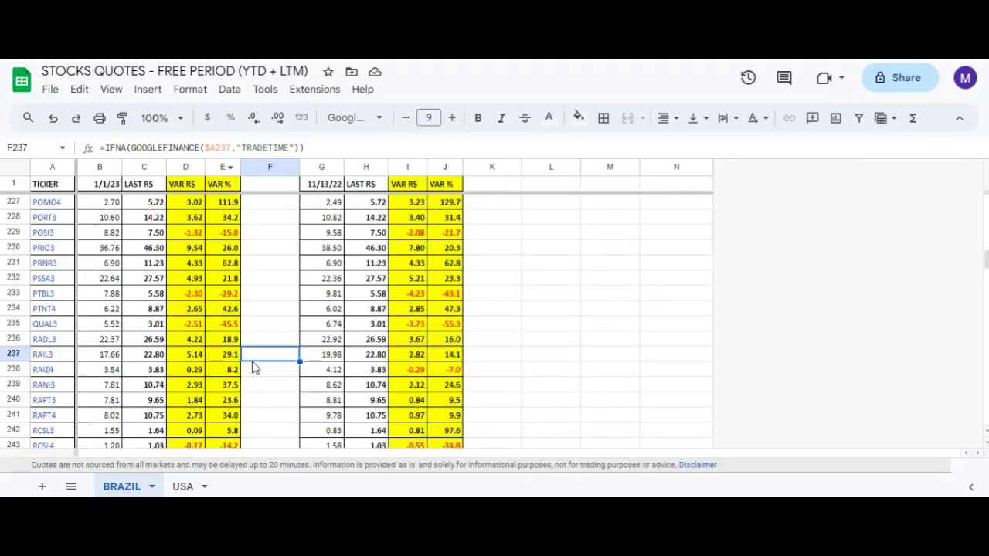
# Examine RAIL3's price at 1/1/23, last price and year-to-date variation in R$ and percent.
pyautogui.click(113, 360)
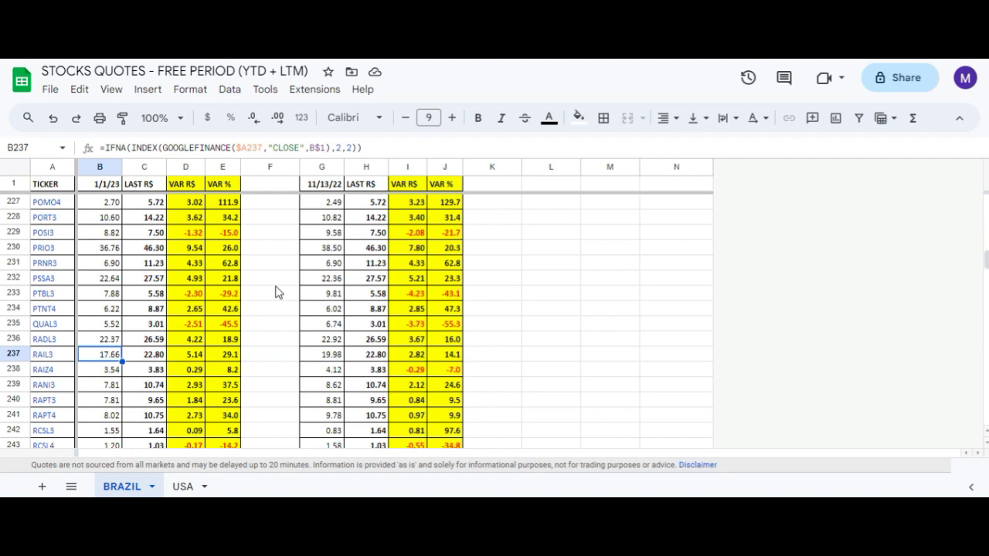
pyautogui.press('Right')
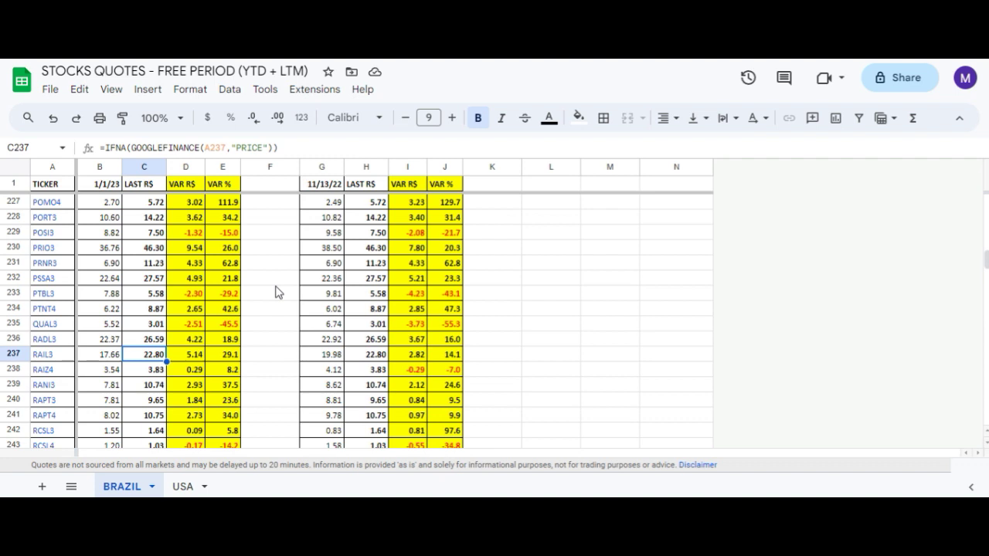
pyautogui.press('Right')
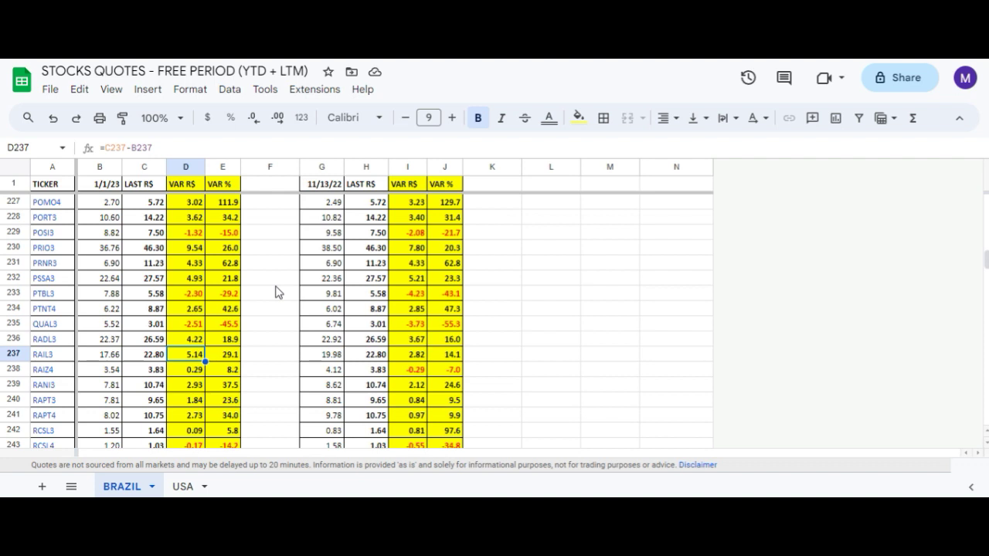
pyautogui.press('Right')
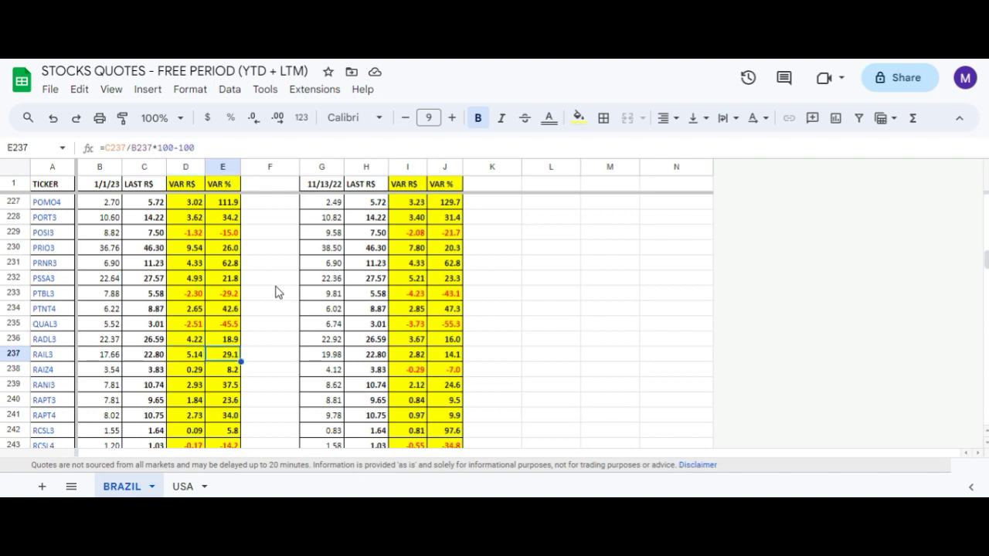
# Examine RAIL3's price at 11/13/22, last price and 12-month variation in R$ and percent.
pyautogui.press('Right')
pyautogui.press('Right')
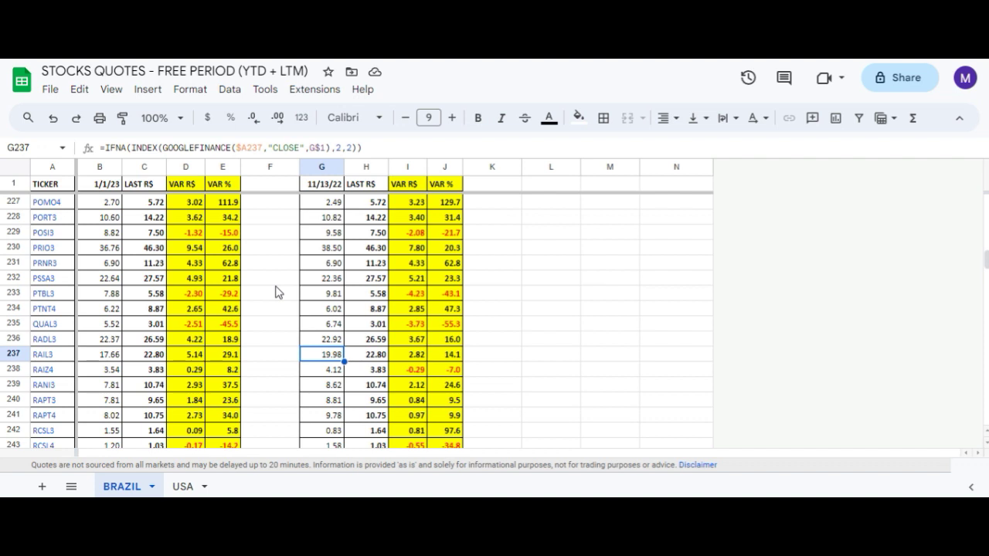
pyautogui.press('Right')
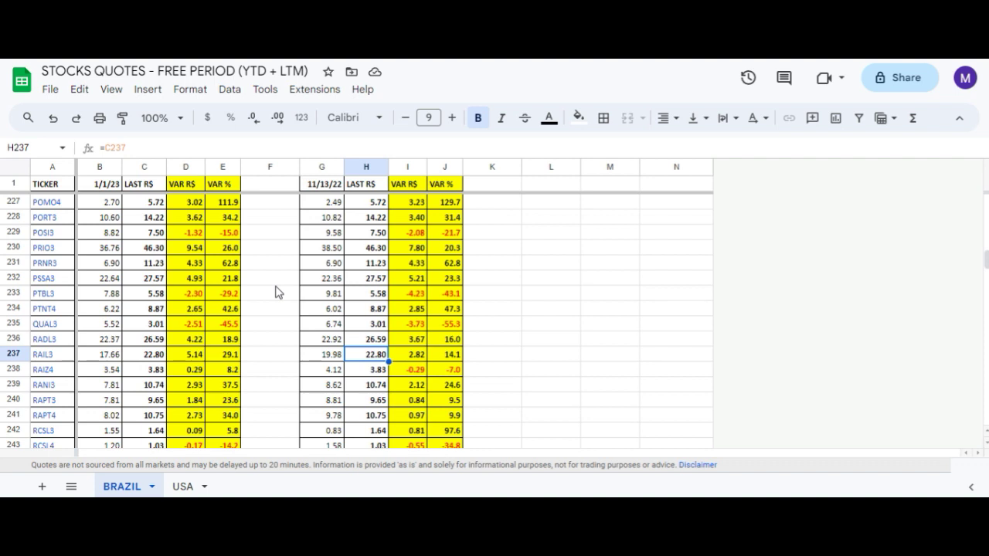
pyautogui.press('Right')
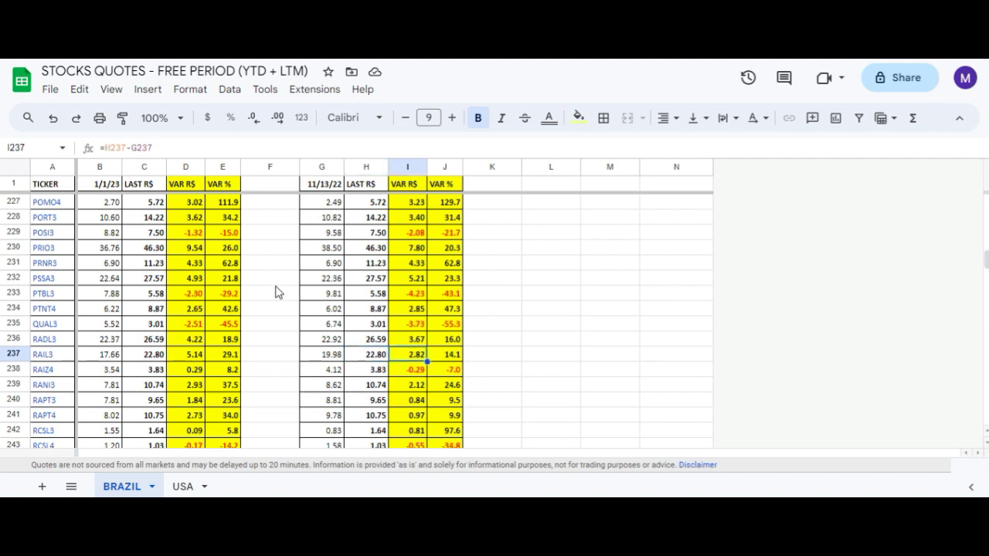
pyautogui.press('Right')
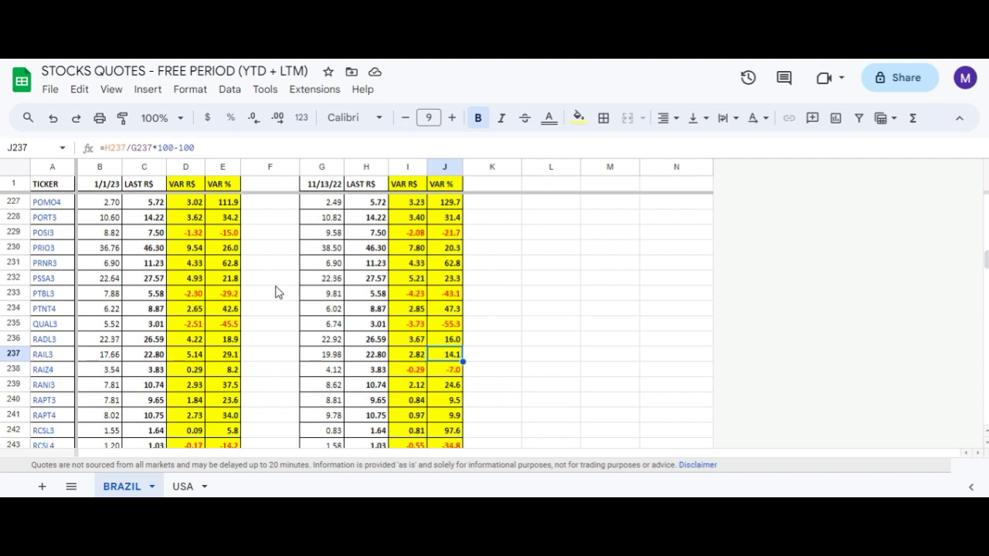
pyautogui.press('Left')
pyautogui.press('Left')
pyautogui.press('Left')
pyautogui.press('Left')
pyautogui.press('Left')
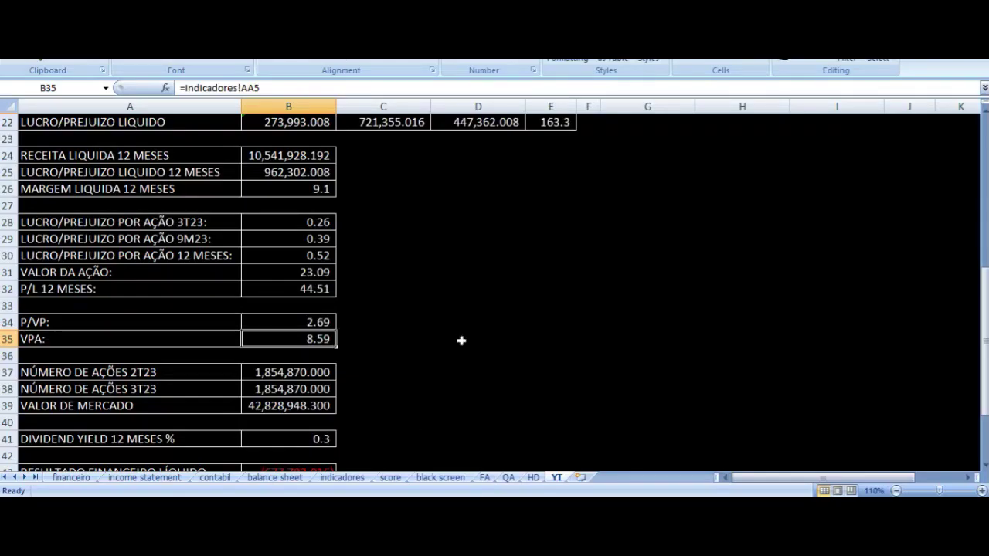
# Switch to the Excel results sheet and examine the P/L 12 MESES label and value.
pyautogui.press('Up')
pyautogui.press('Up')
pyautogui.press('Up')
pyautogui.press('Left')
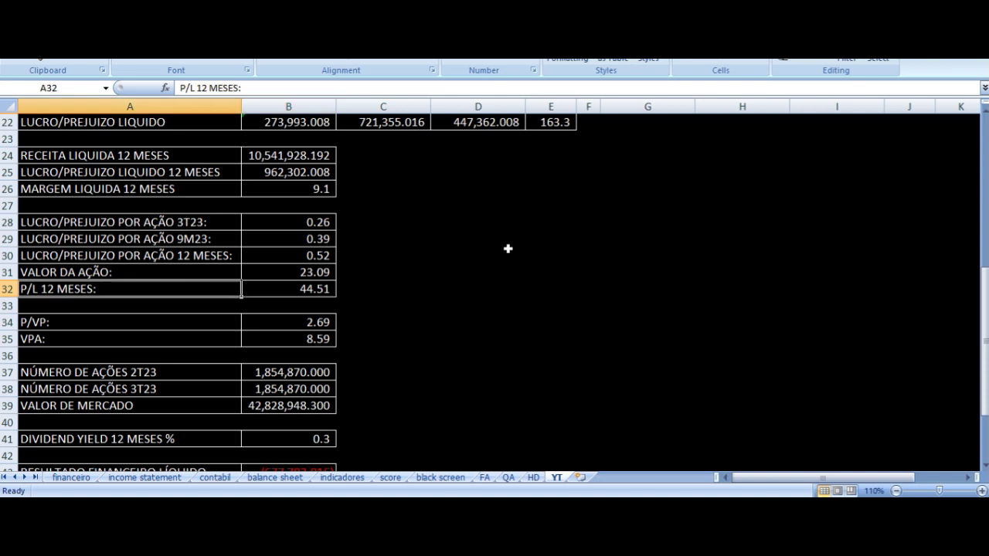
pyautogui.press('Right')
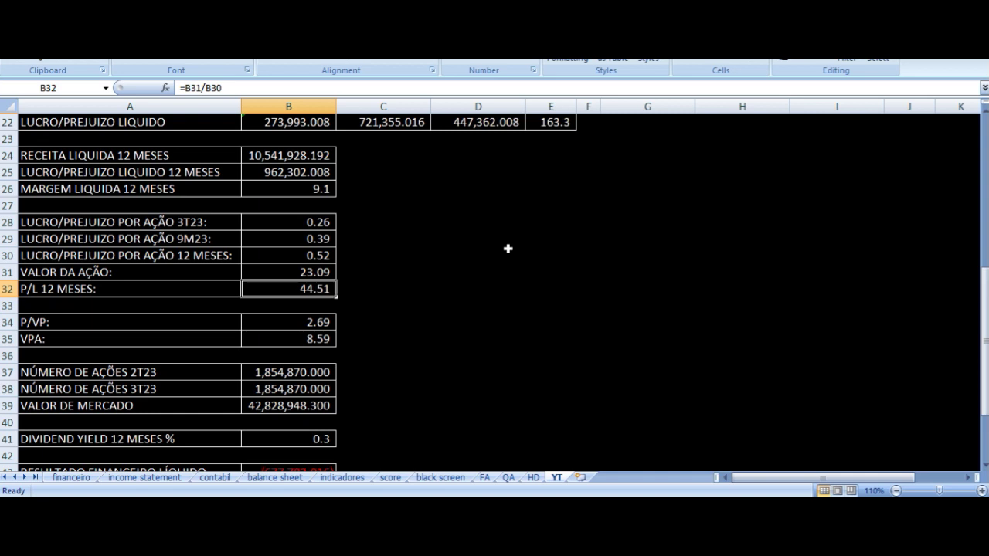
pyautogui.press('Left')
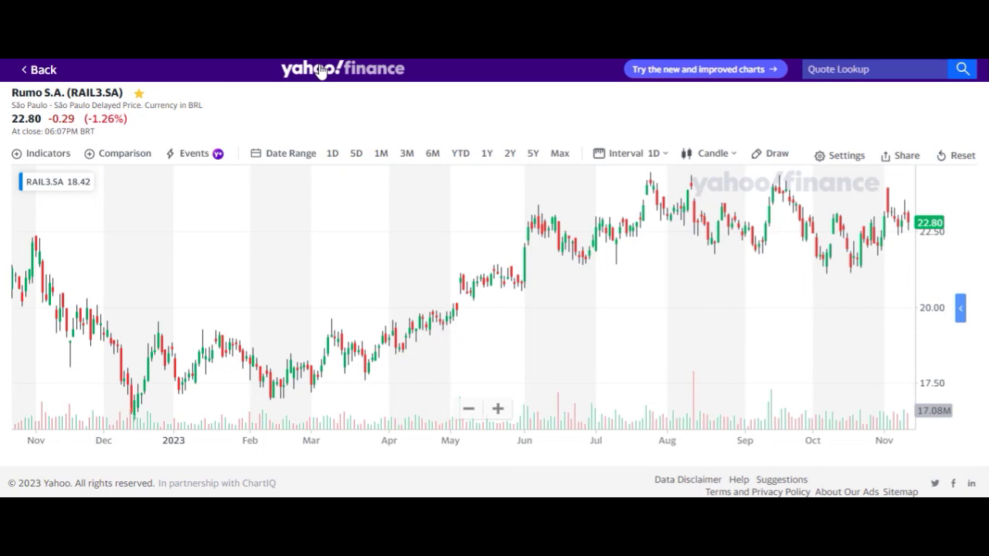
# Switch to the Yahoo Finance chart of RAIL3.SA and set its interval to 1 month.
pyautogui.scroll(-10, 306, 276)
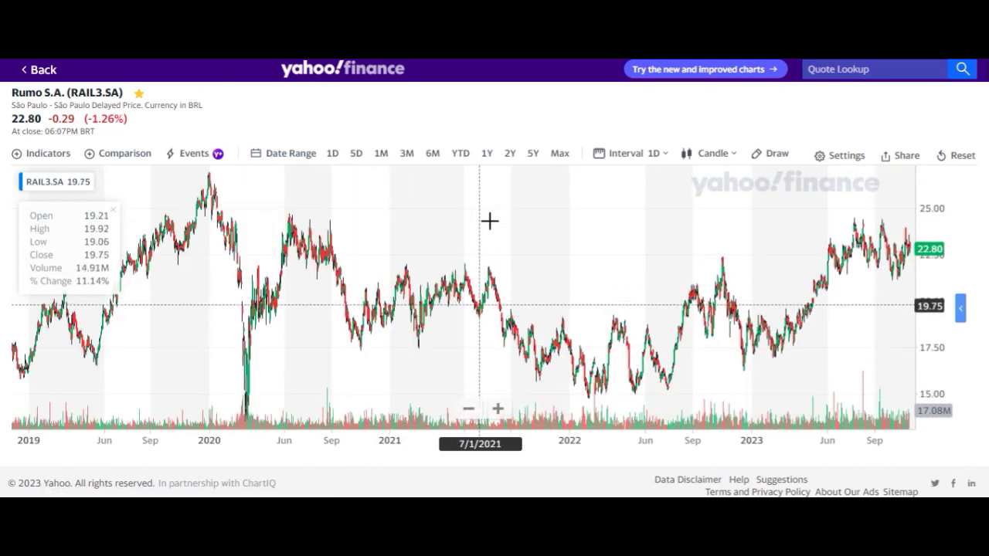
pyautogui.click(624, 154)
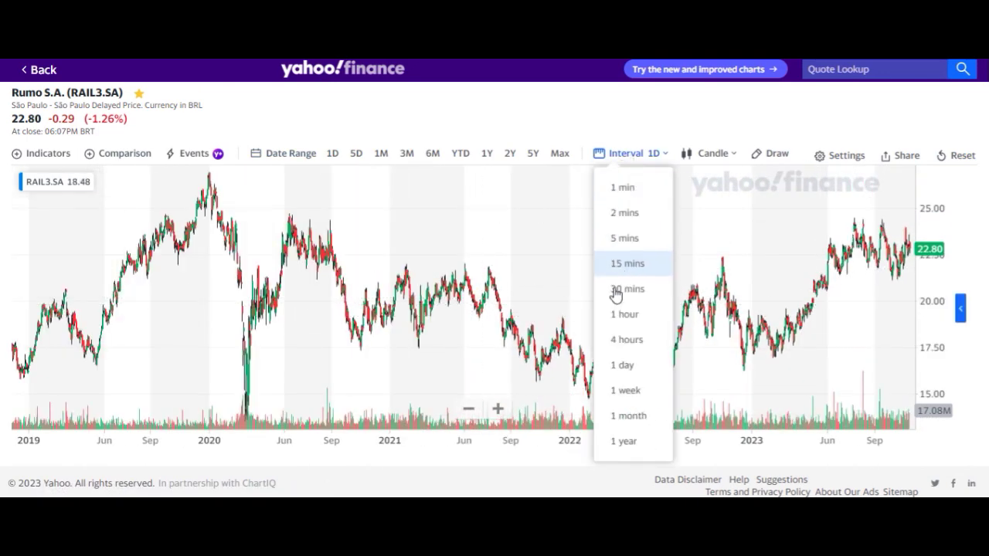
pyautogui.click(630, 416)
pyautogui.scroll(-5, 499, 311)
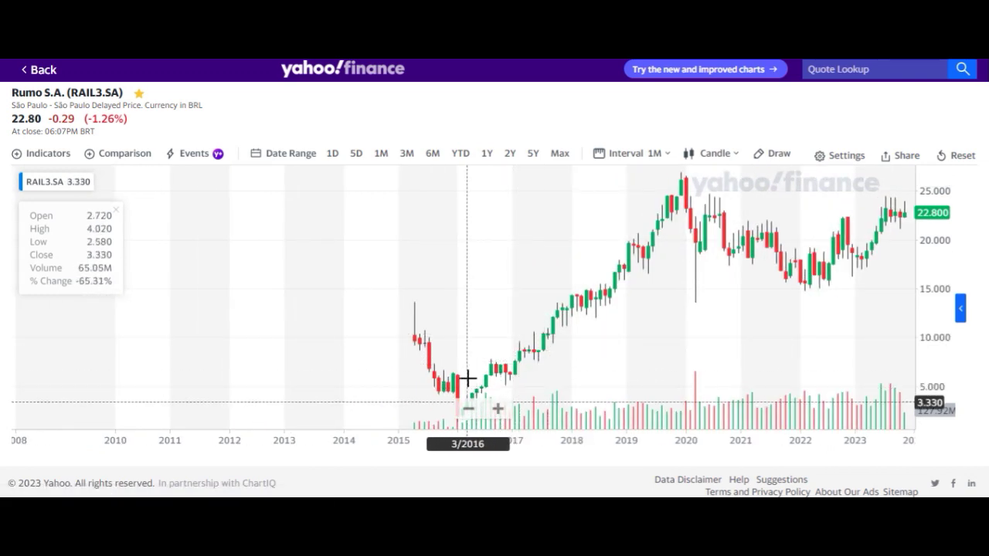
# Turn on the Stock Splits and Dividends corporate actions on the RAIL3.SA chart.
pyautogui.click(194, 153)
pyautogui.click(187, 226)
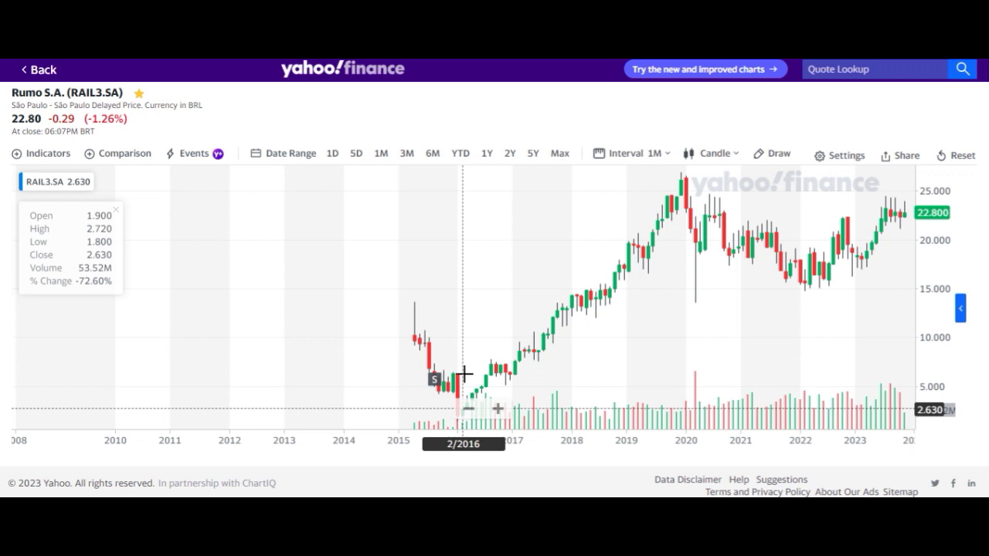
pyautogui.click(191, 155)
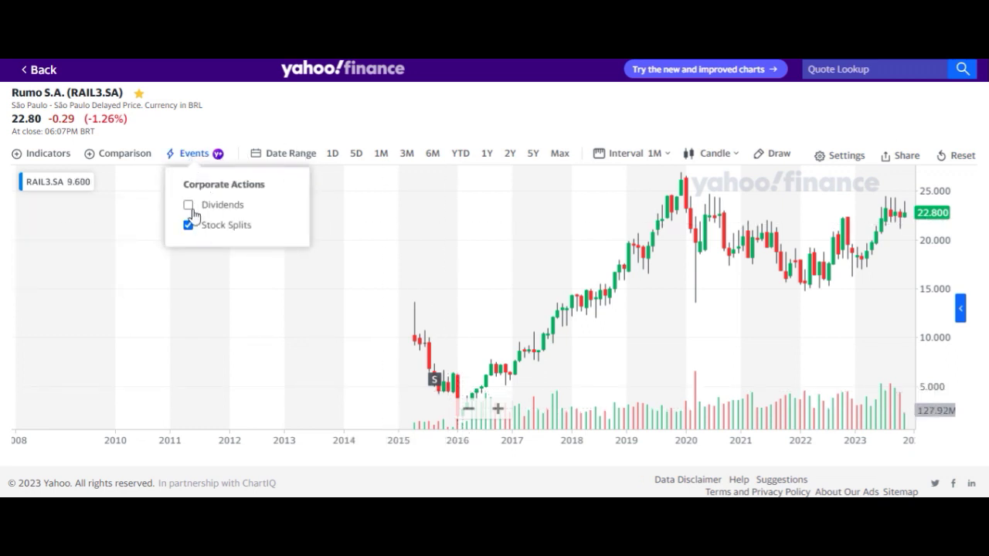
pyautogui.click(190, 205)
pyautogui.click(327, 132)
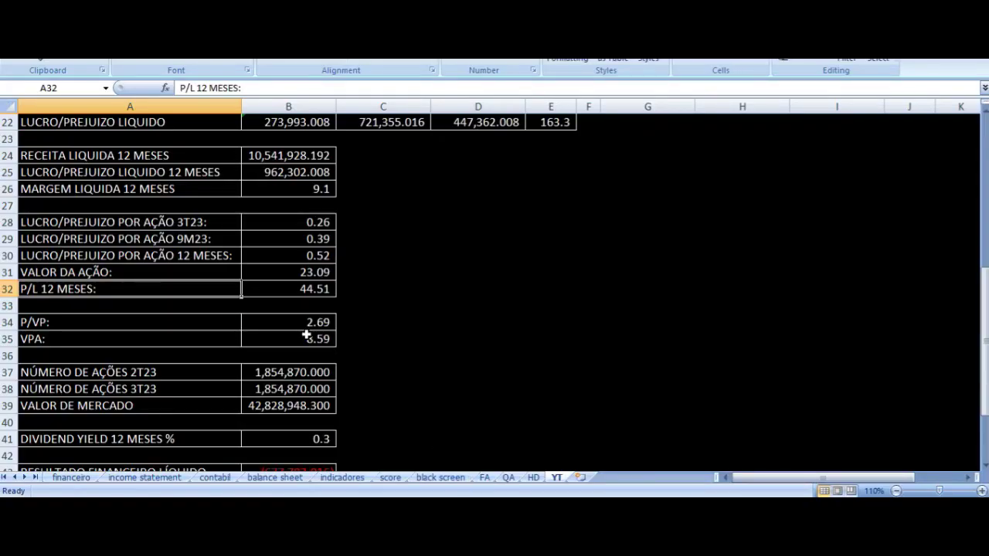
# Switch to the Excel results sheet and examine the VPA value together with the P/VP ratio.
pyautogui.click(307, 338)
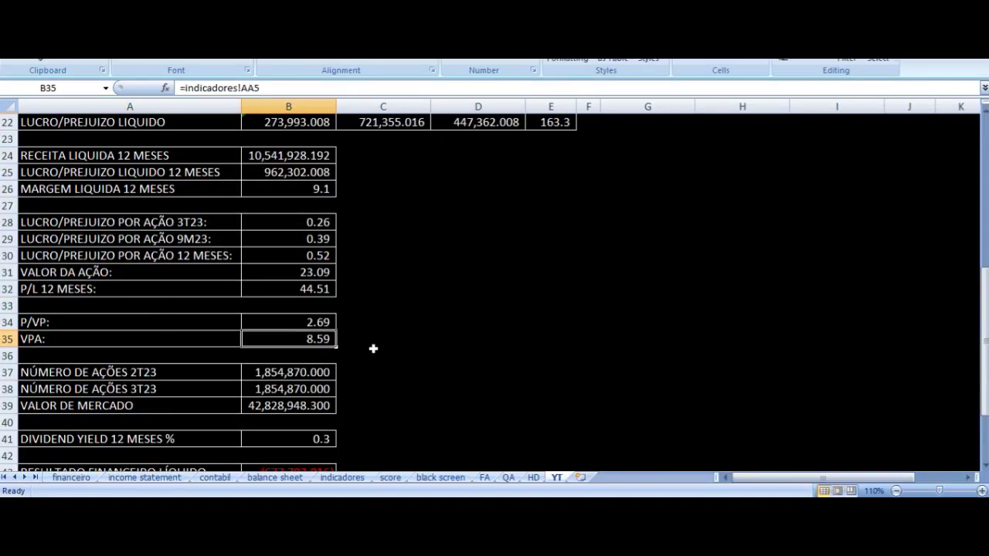
pyautogui.press('Left')
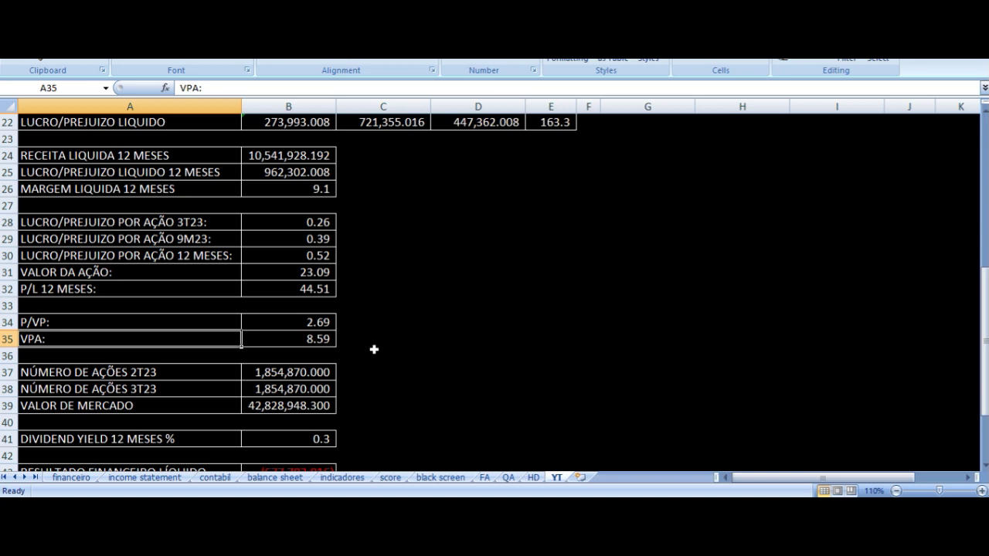
pyautogui.press('Right')
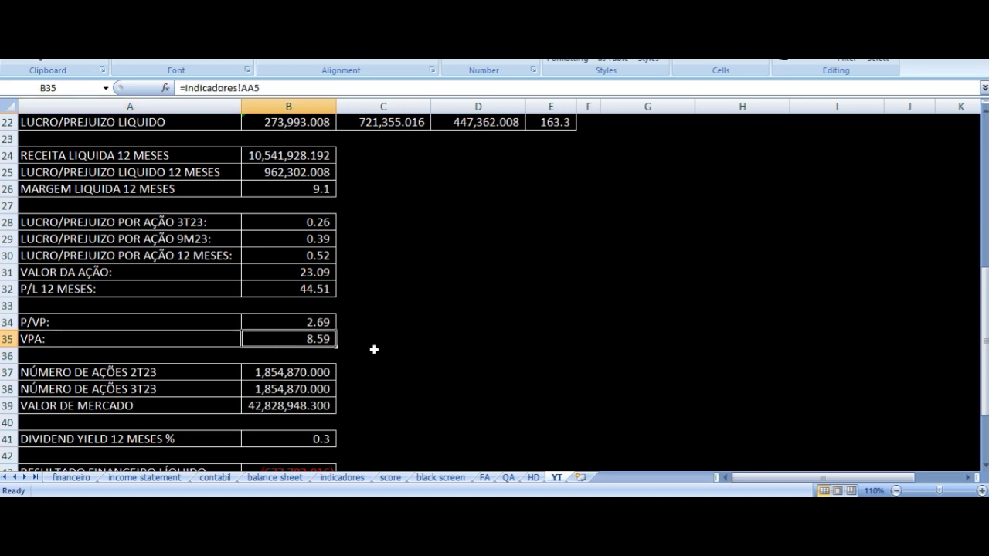
pyautogui.press('Up')
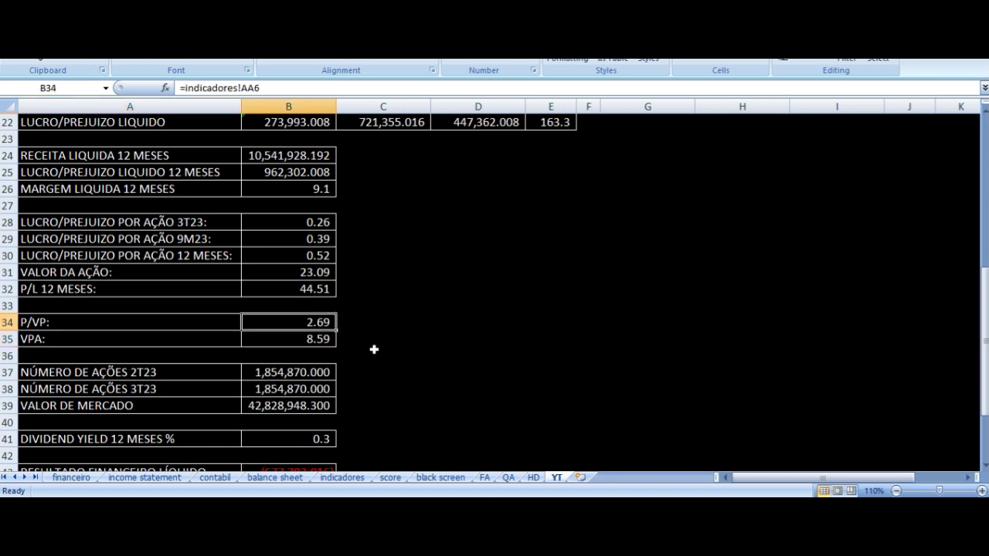
pyautogui.press('Down')
pyautogui.press('Left')
pyautogui.press('Right')
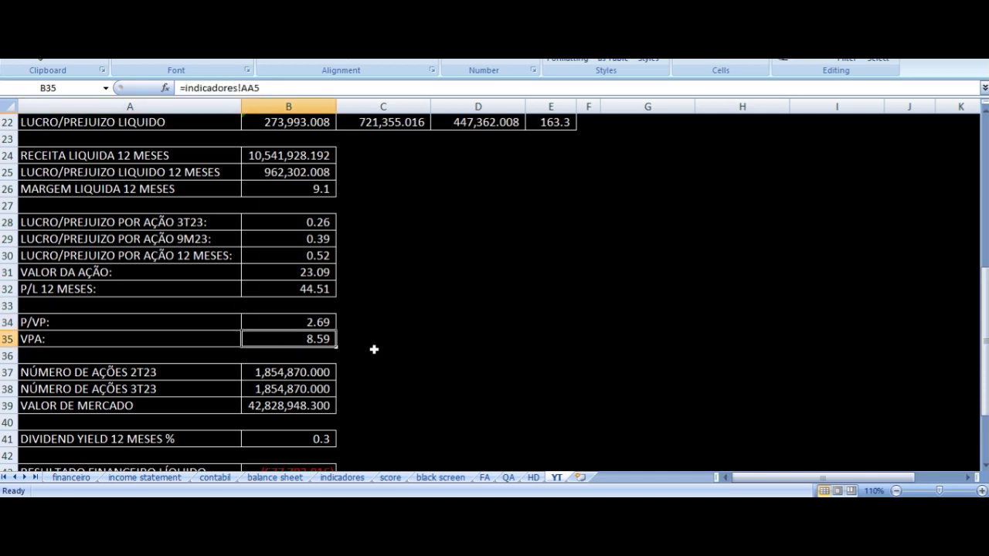
# Compare the VALOR DA AÇÃO with the VPA value.
pyautogui.press('Up')
pyautogui.press('Up')
pyautogui.press('Up')
pyautogui.press('Up')
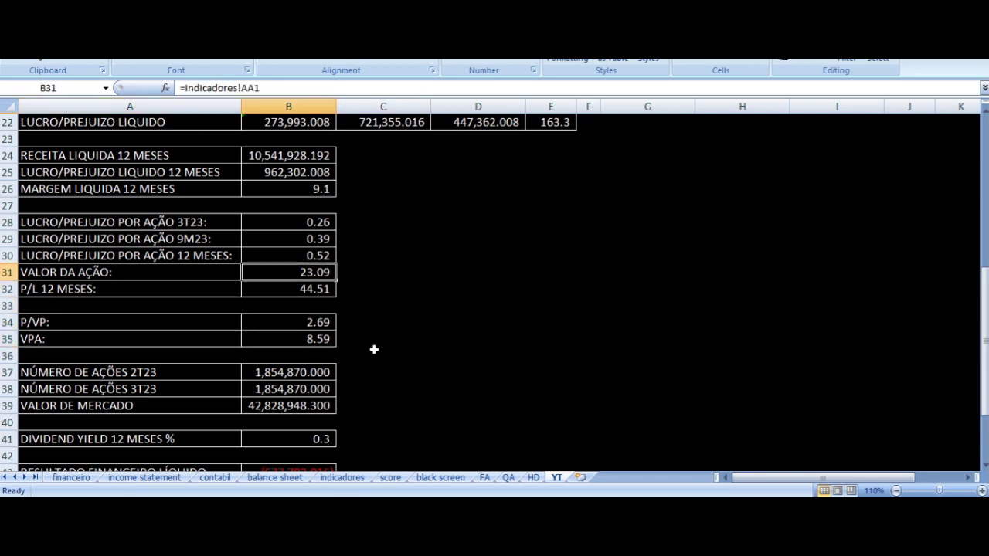
pyautogui.press('Down')
pyautogui.press('Down')
pyautogui.press('Down')
pyautogui.press('Down')
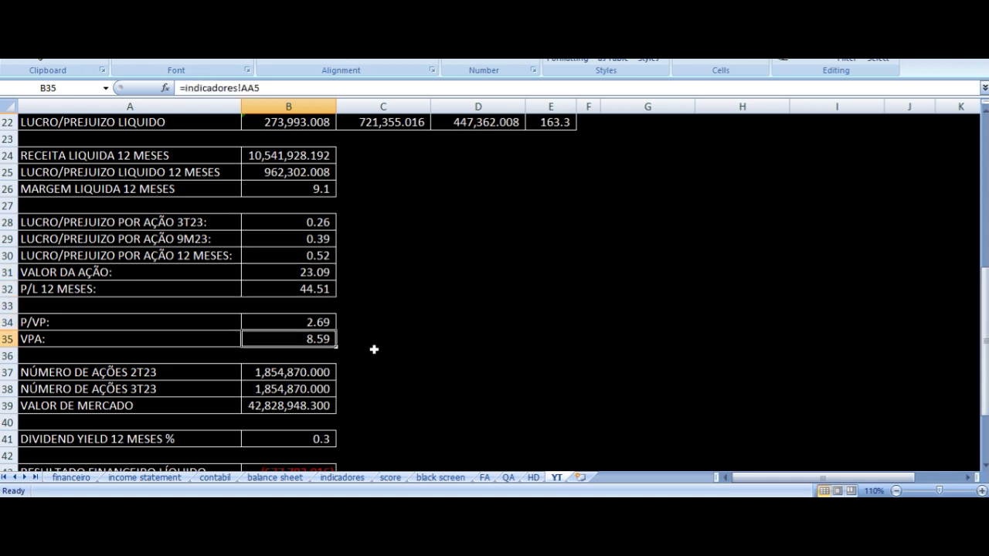
# Review the P/L 12 MESES and VPA rows against the 9M23 results and 12-month figures.
pyautogui.click(310, 294)
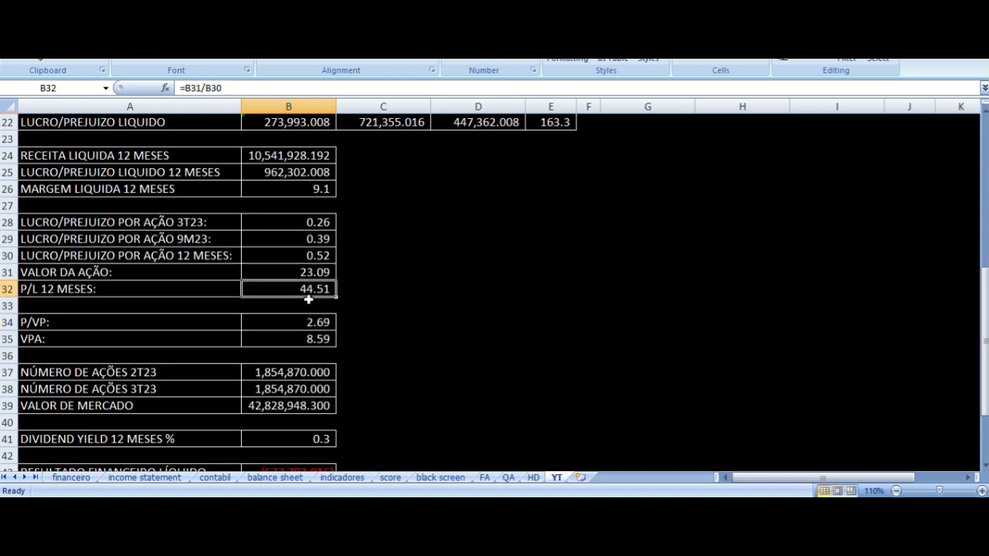
pyautogui.click(185, 341)
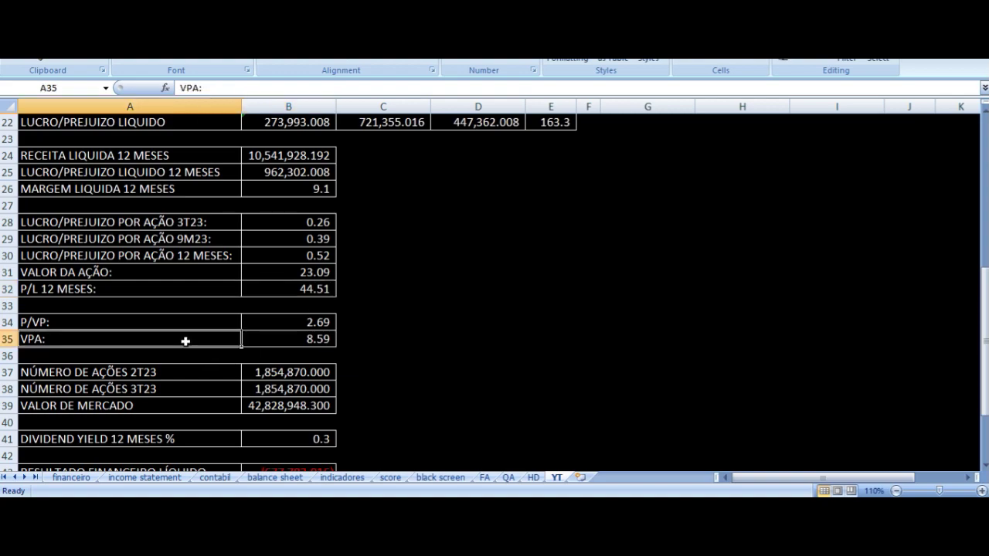
pyautogui.scroll(3, 442, 286)
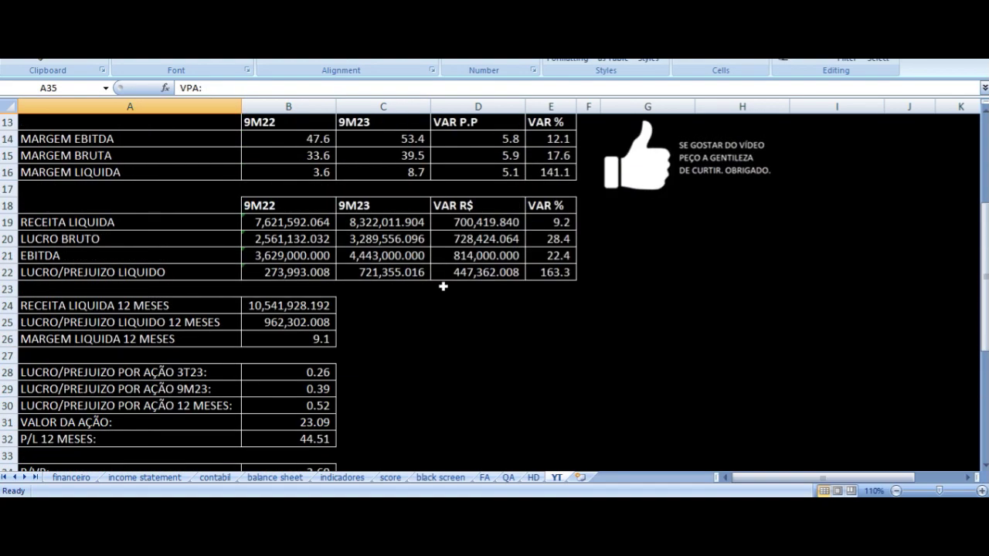
pyautogui.scroll(3, 443, 287)
pyautogui.scroll(-4, 442, 287)
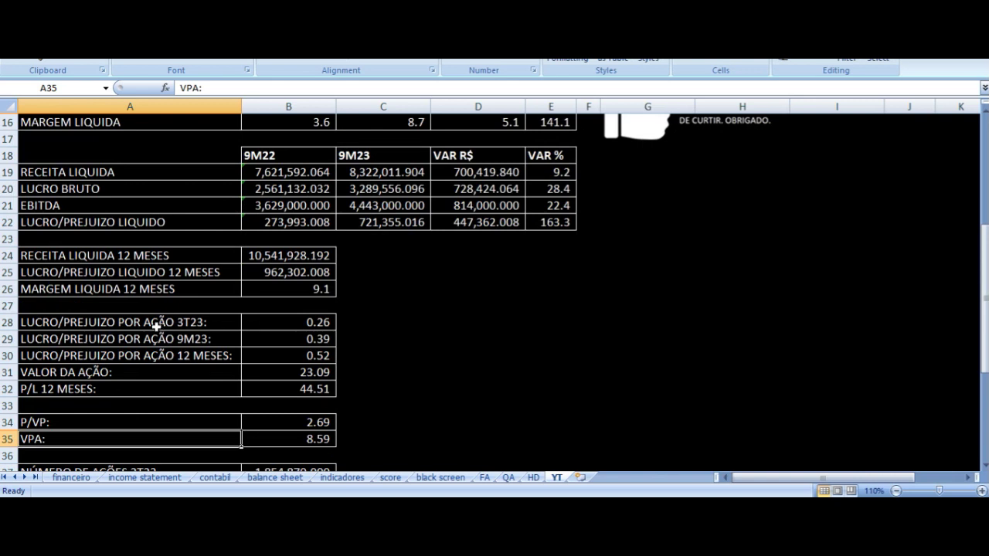
pyautogui.click(296, 388)
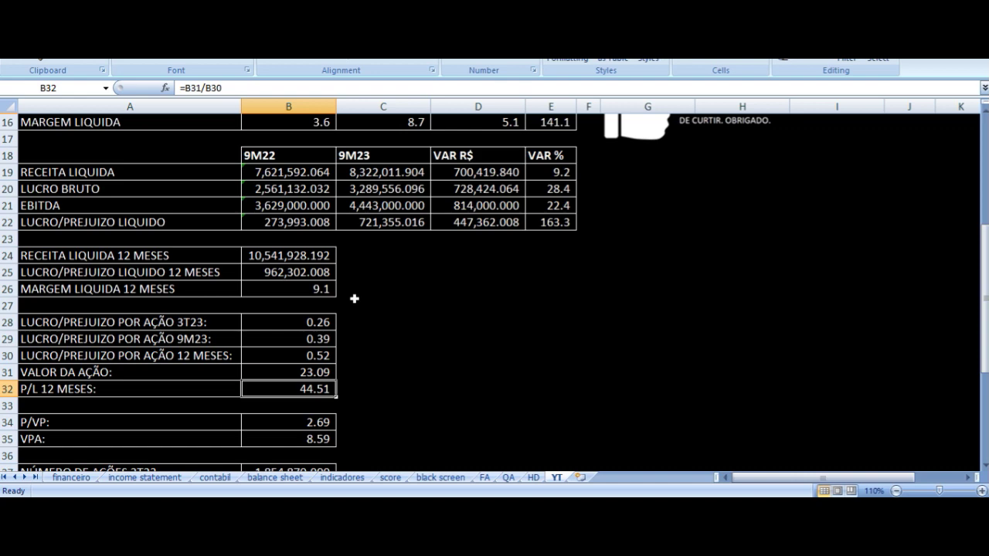
pyautogui.scroll(-2, 254, 298)
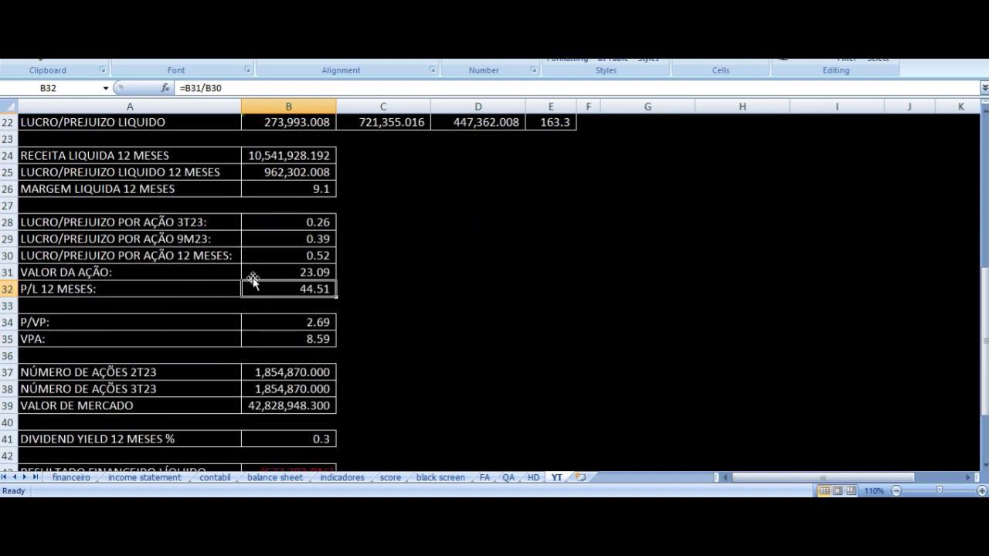
# Examine the NÚMERO DE AÇÕES for 2T23 and 3T23 and the VALOR DE MERCADO.
pyautogui.scroll(-2, 312, 262)
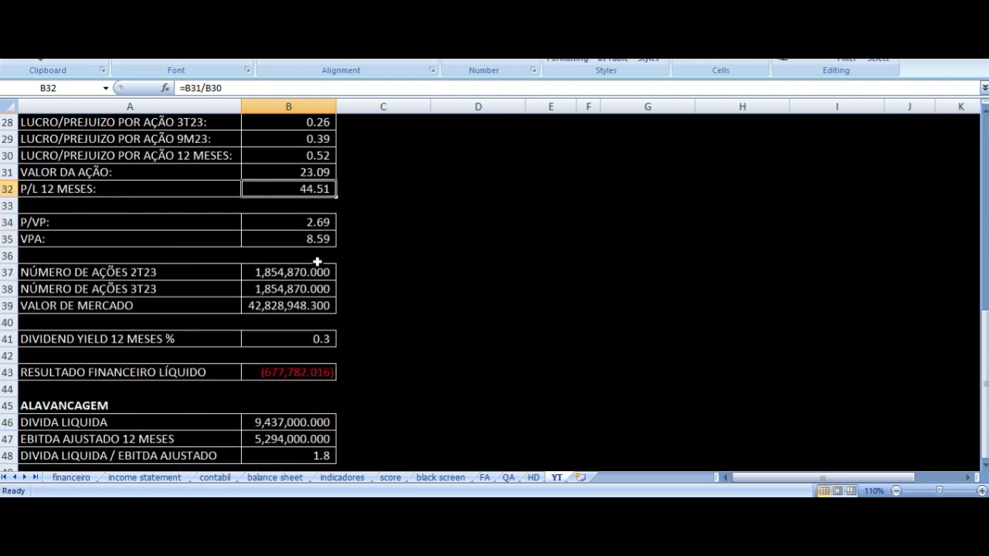
pyautogui.click(229, 273)
pyautogui.press('Down')
pyautogui.press('Right')
pyautogui.press('Down')
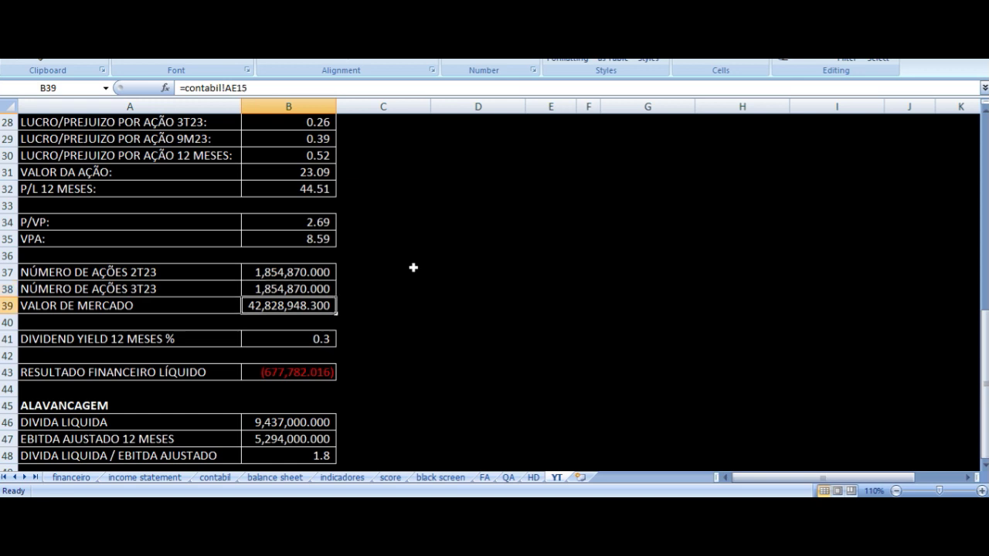
pyautogui.press('Left')
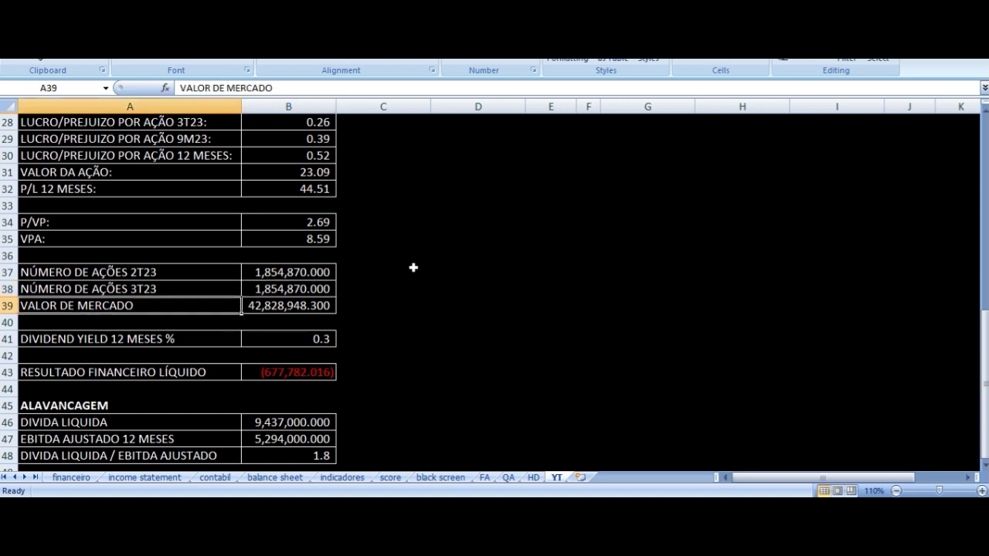
# Examine the DIVIDEND YIELD 12 MESES % row below the market value.
pyautogui.press('Right')
pyautogui.press('Down')
pyautogui.press('Down')
pyautogui.press('Left')
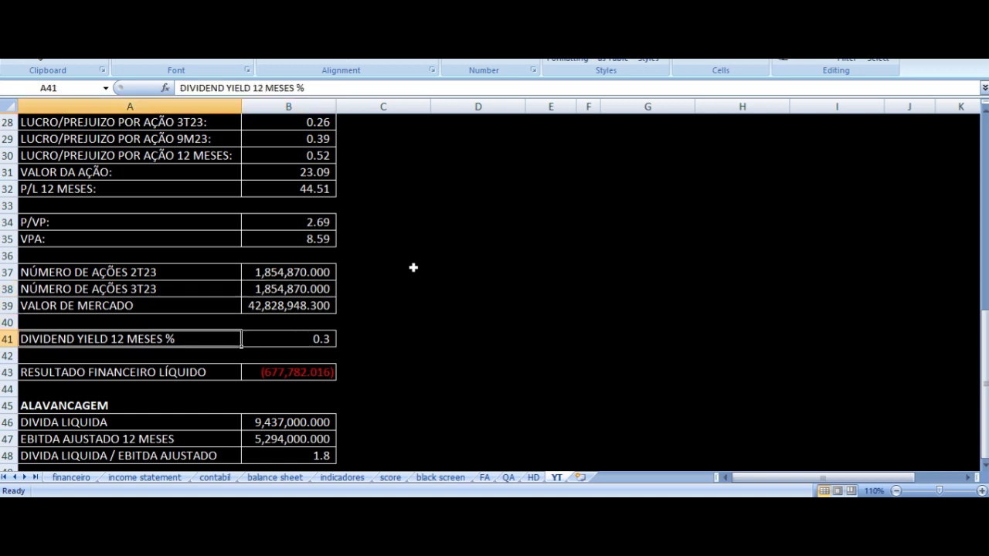
# Examine the RESULTADO FINANCEIRO LÍQUIDO row below the dividend yield.
pyautogui.press('Right')
pyautogui.press('Right')
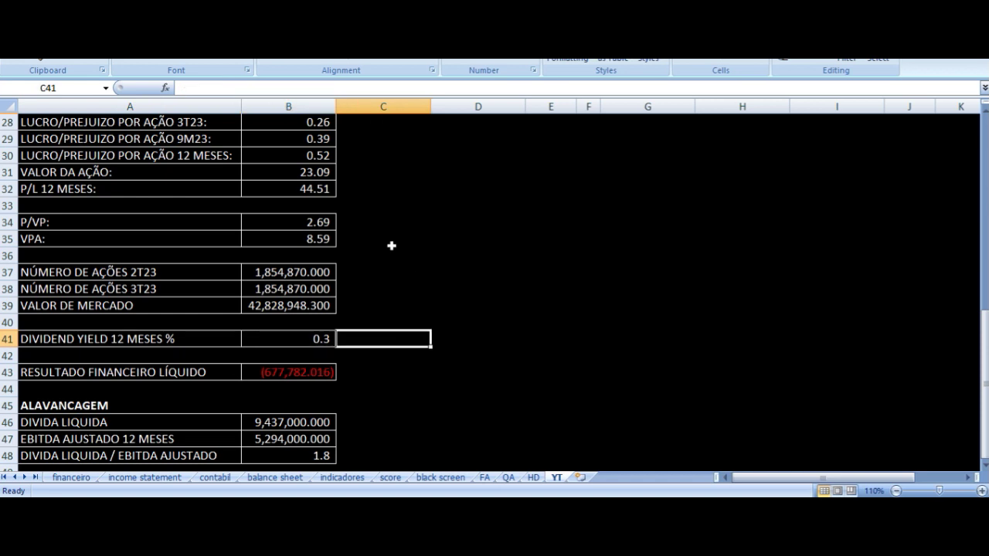
pyautogui.scroll(-2, 391, 241)
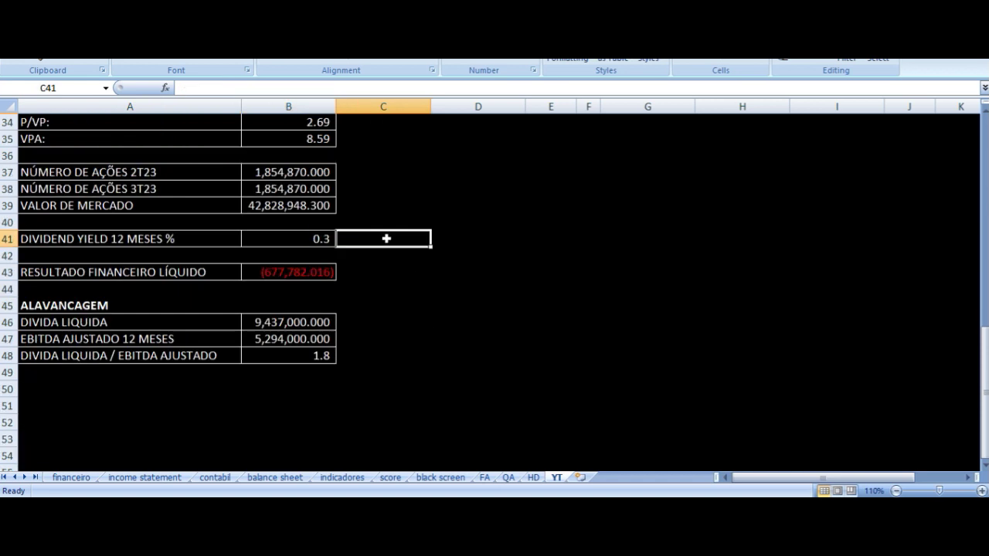
pyautogui.click(260, 278)
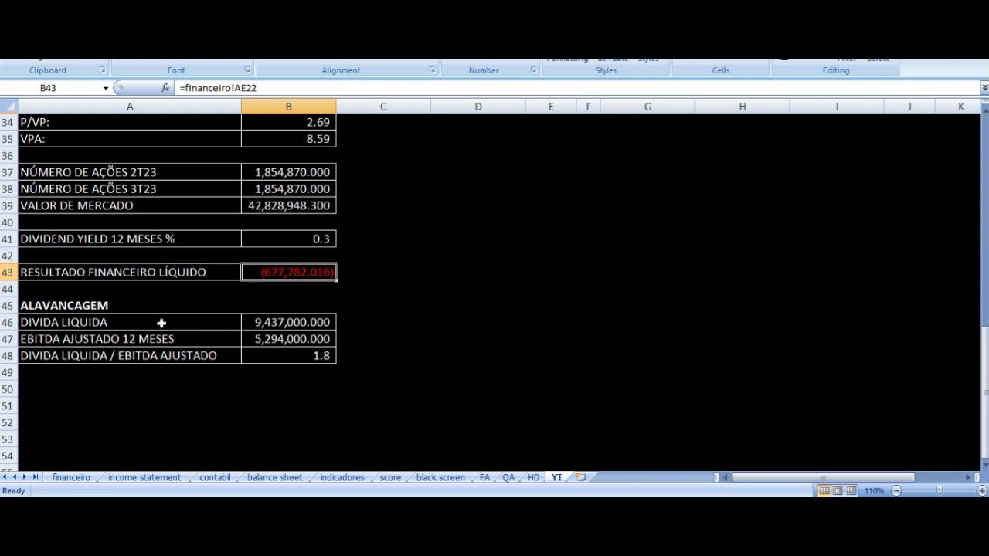
# Examine the ALAVANCAGEM rows for net debt, adjusted EBITDA and their ratio, and check them against the debt report's covenant limit.
pyautogui.click(284, 323)
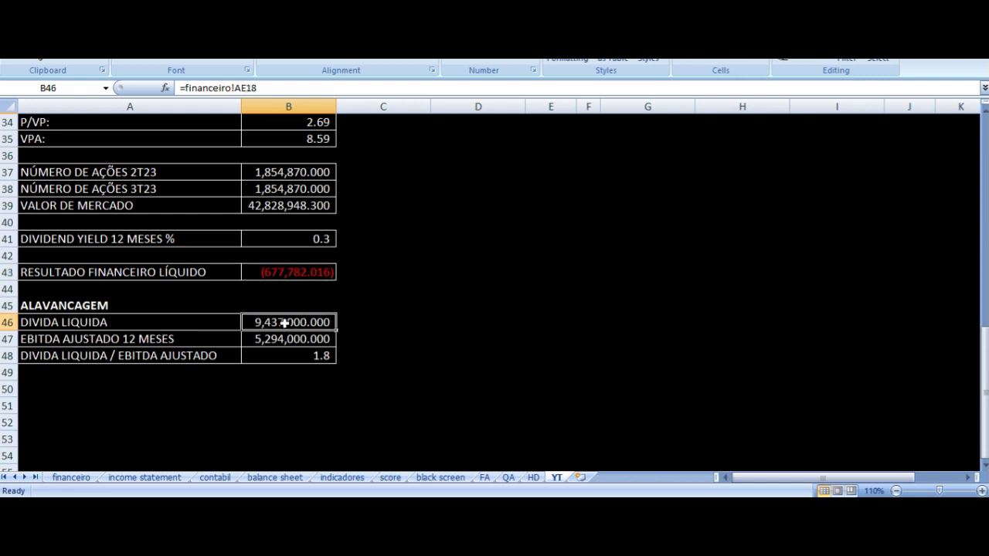
pyautogui.click(158, 339)
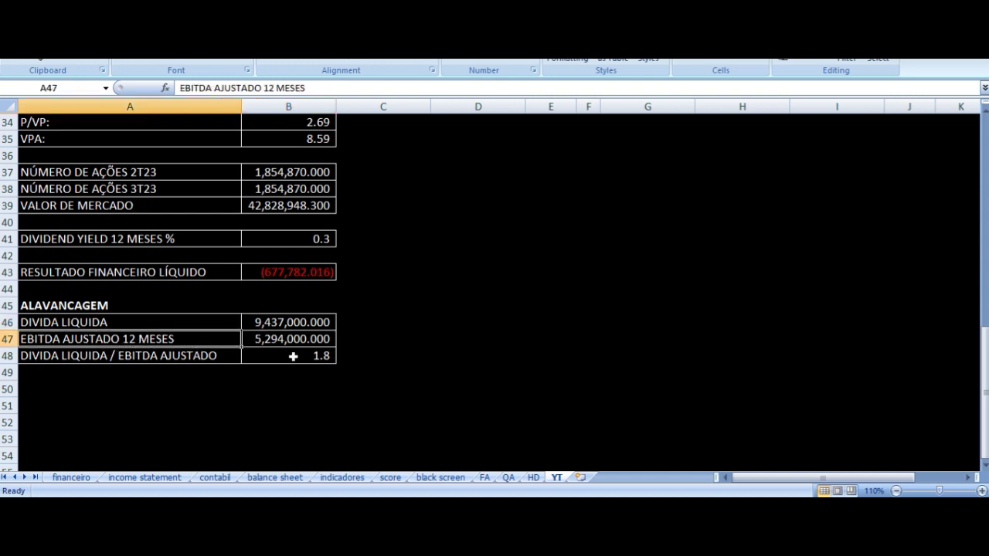
pyautogui.click(261, 357)
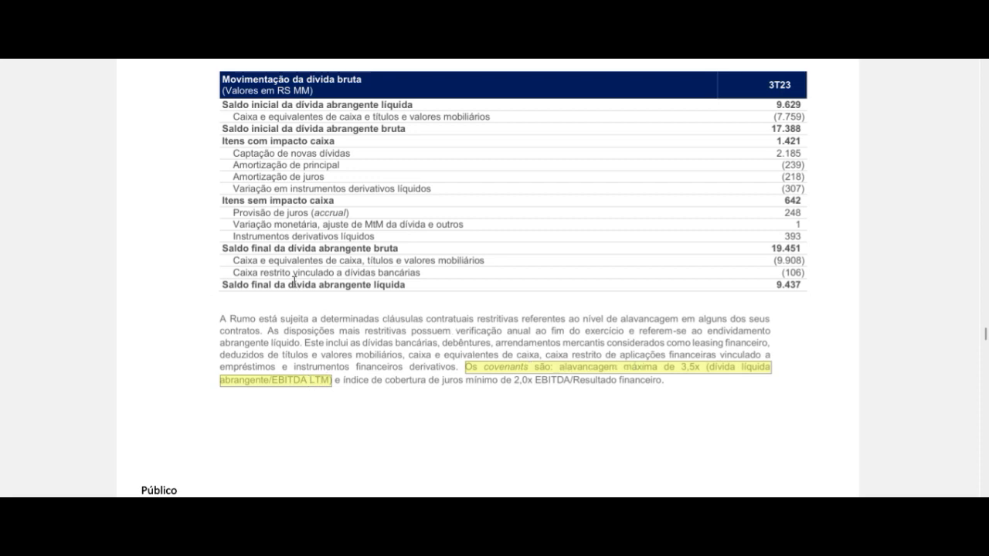
pyautogui.hotkey('alt', 'Tab')
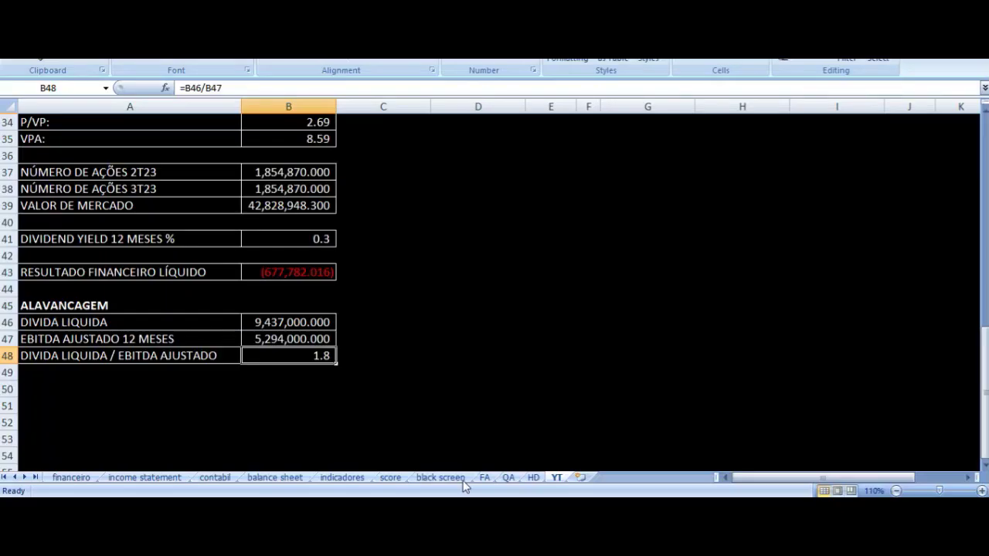
pyautogui.click(266, 321)
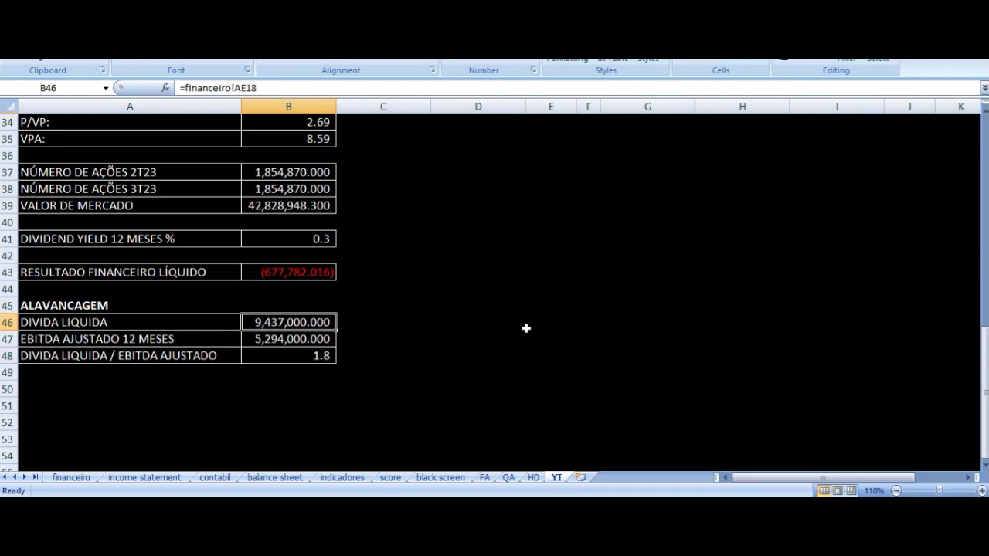
# Recheck the quarterly and 9M23 result tables, focusing on the 3T23 LUCRO/PREJUIZO LIQUIDO compared with 2T23.
pyautogui.scroll(4, 525, 328)
pyautogui.scroll(5, 525, 328)
pyautogui.scroll(-6, 379, 293)
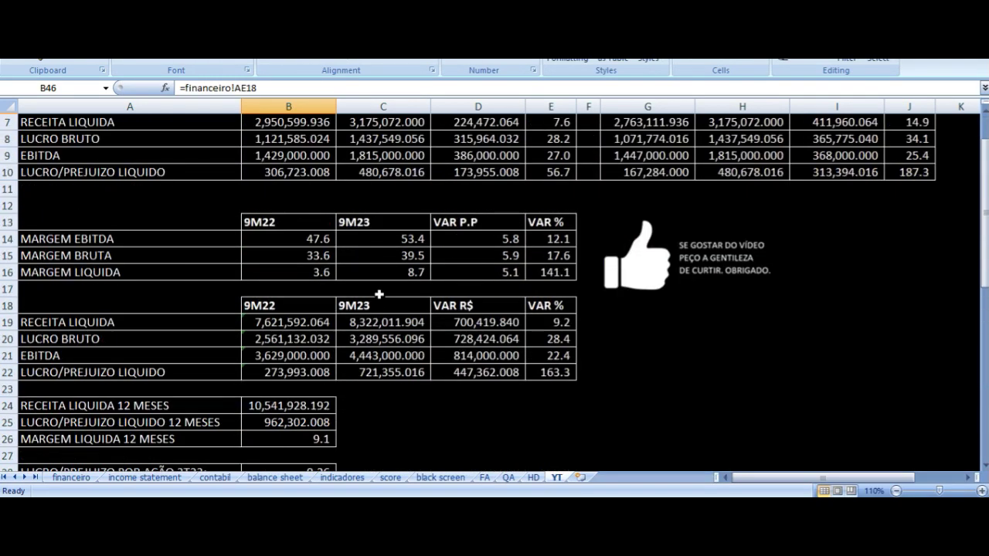
pyautogui.scroll(-4, 379, 294)
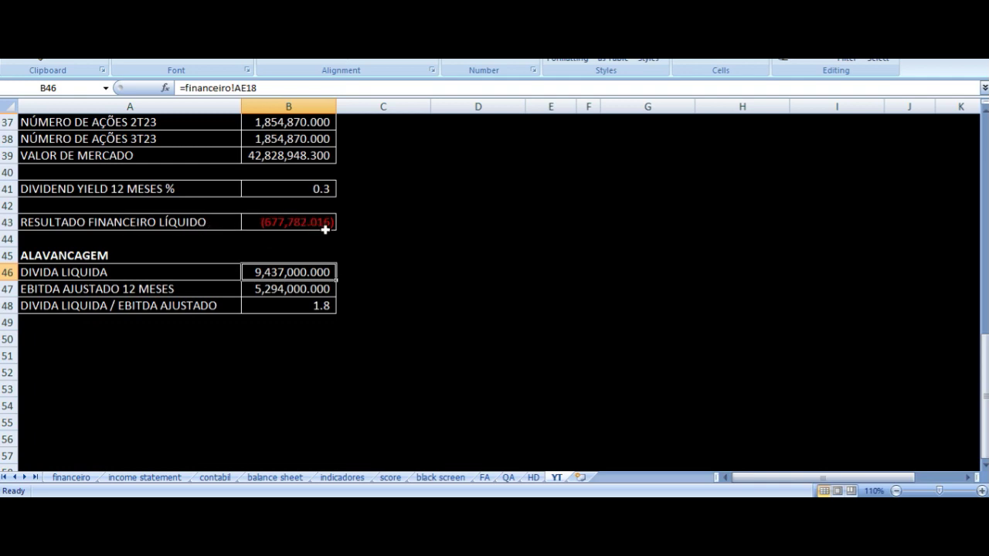
pyautogui.scroll(12, 414, 284)
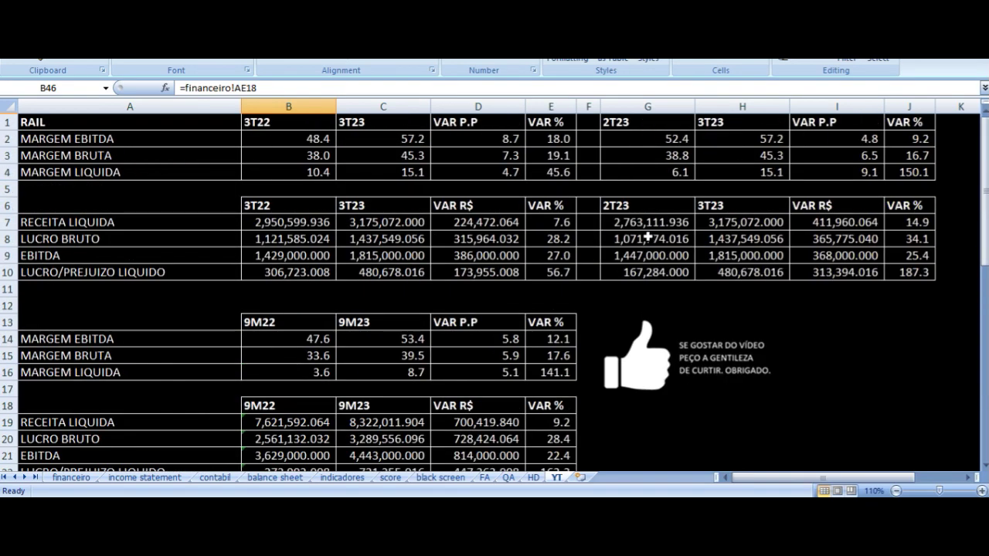
pyautogui.click(743, 271)
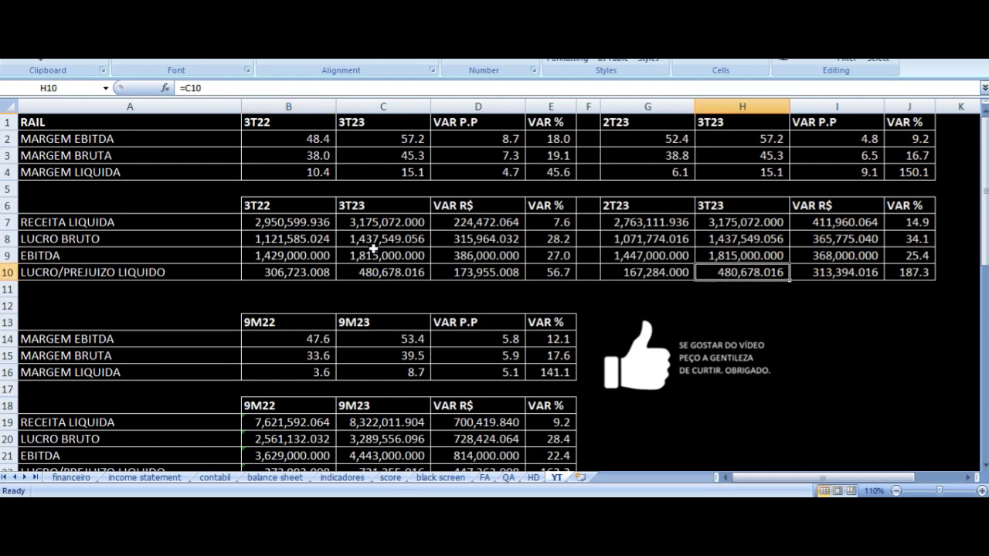
# Recheck the 12-month figures, earnings per share, P/L, P/VP and VPA rows.
pyautogui.scroll(-5, 285, 221)
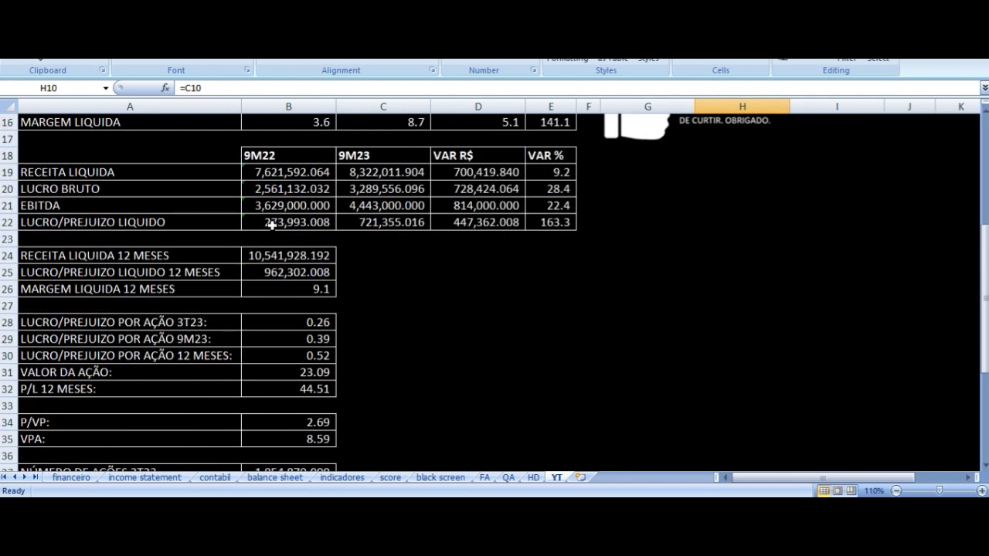
pyautogui.scroll(-2, 353, 261)
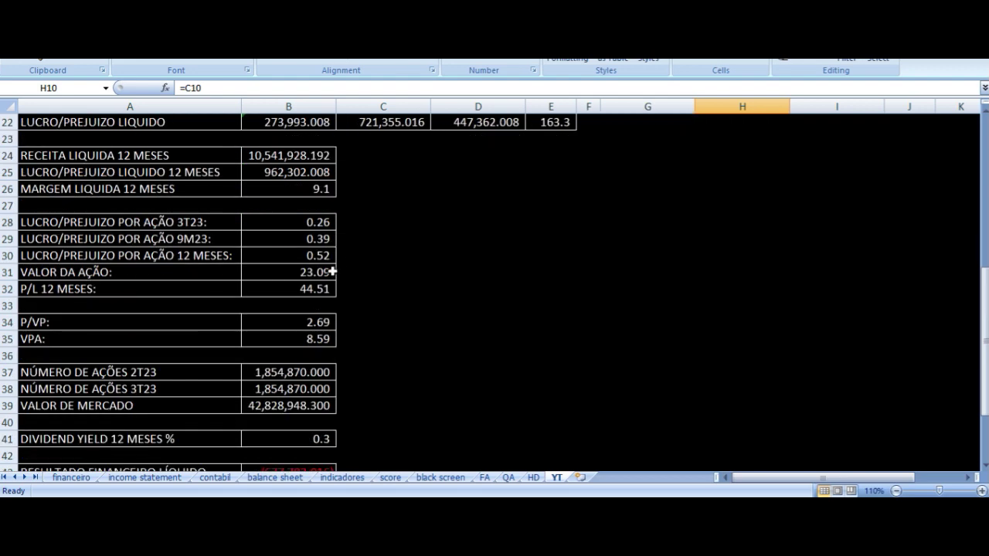
pyautogui.click(304, 341)
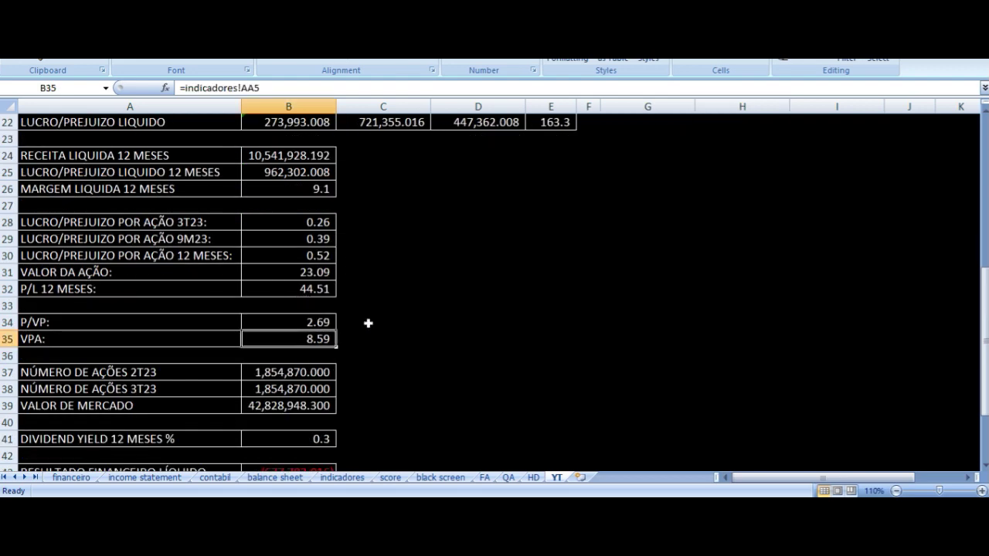
pyautogui.scroll(6, 425, 308)
pyautogui.scroll(1, 426, 308)
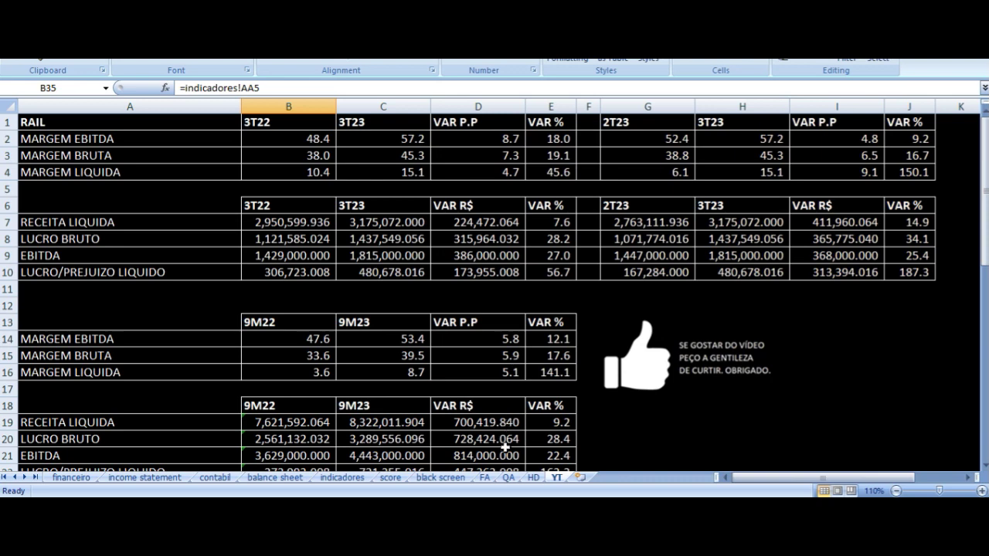
# Open the HD sheet and locate the ANOS table with the yearly revenue, profit and margin.
pyautogui.click(533, 478)
pyautogui.click(219, 293)
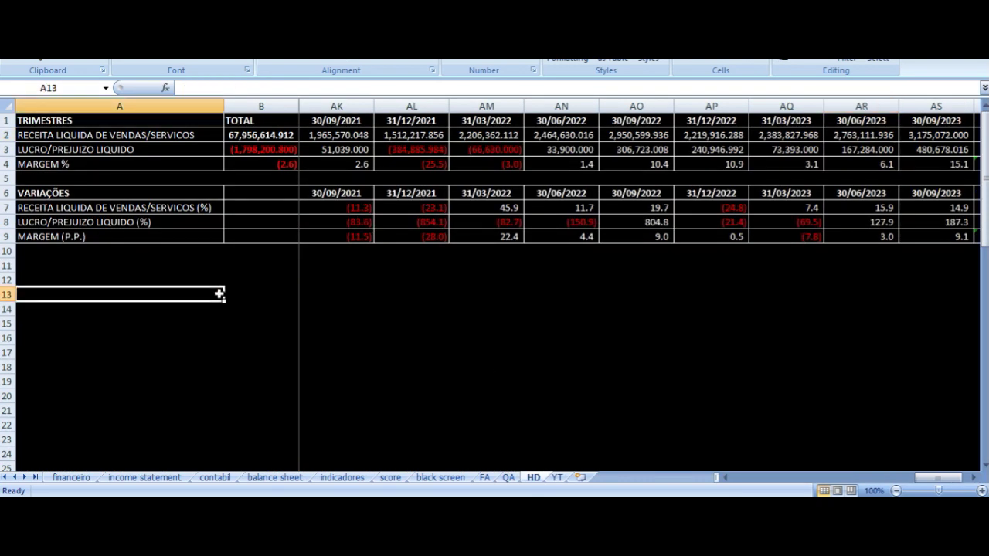
pyautogui.hotkey('ctrl', 'Down')
pyautogui.hotkey('ctrl', 'Down')
pyautogui.hotkey('ctrl', 'Down')
pyautogui.hotkey('ctrl', 'Down')
pyautogui.hotkey('ctrl', 'Down')
pyautogui.hotkey('ctrl', 'Down')
pyautogui.hotkey('ctrl', 'Down')
pyautogui.hotkey('ctrl', 'Down')
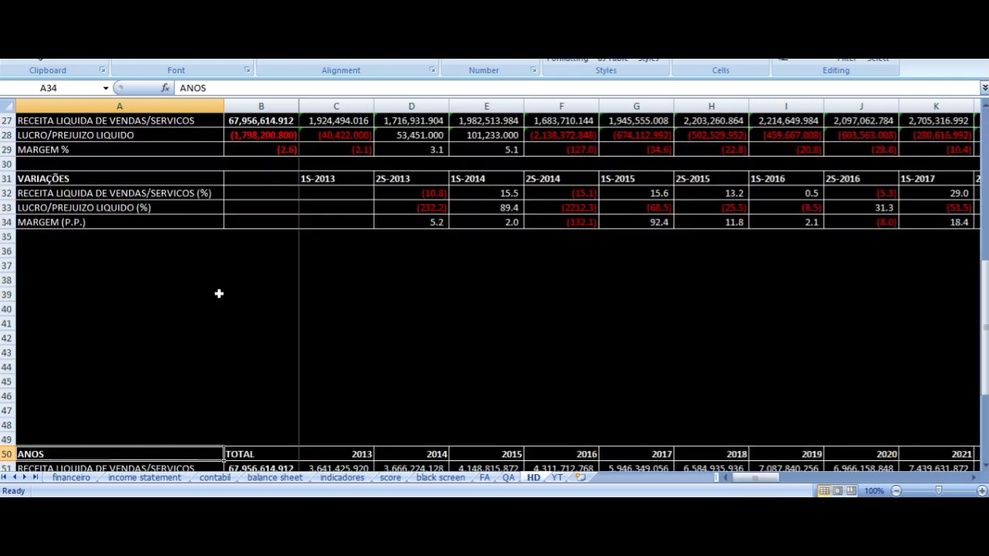
pyautogui.press('Up')
pyautogui.press('Up')
pyautogui.press('Up')
pyautogui.press('Up')
pyautogui.press('Up')
pyautogui.press('Up')
pyautogui.press('Up')
pyautogui.press('Up')
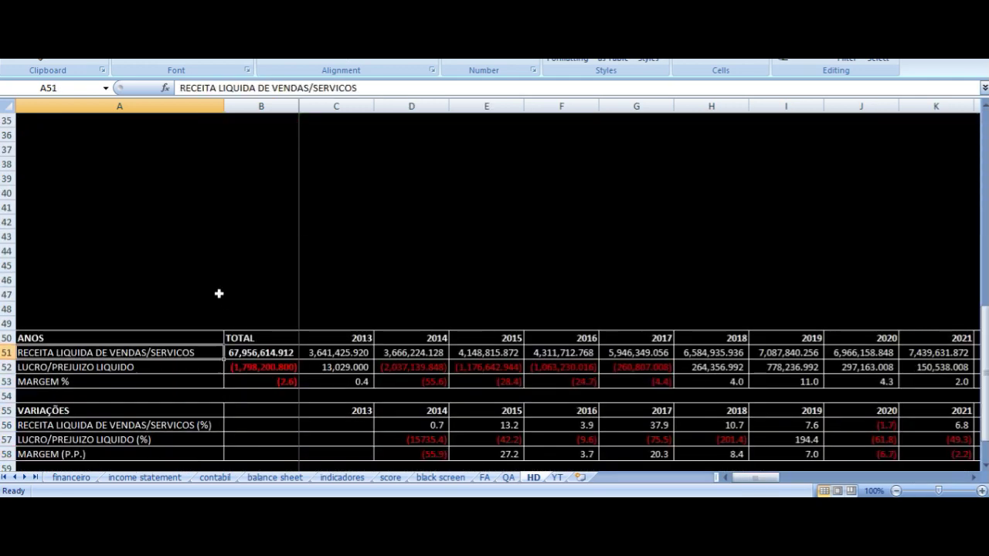
# Examine the yearly LUCRO/PREJUIZO LIQUIDO values from 2014 through 2018 in the ANOS table.
pyautogui.press('Right')
pyautogui.press('Right')
pyautogui.press('Right')
pyautogui.press('Down')
pyautogui.press('Down')
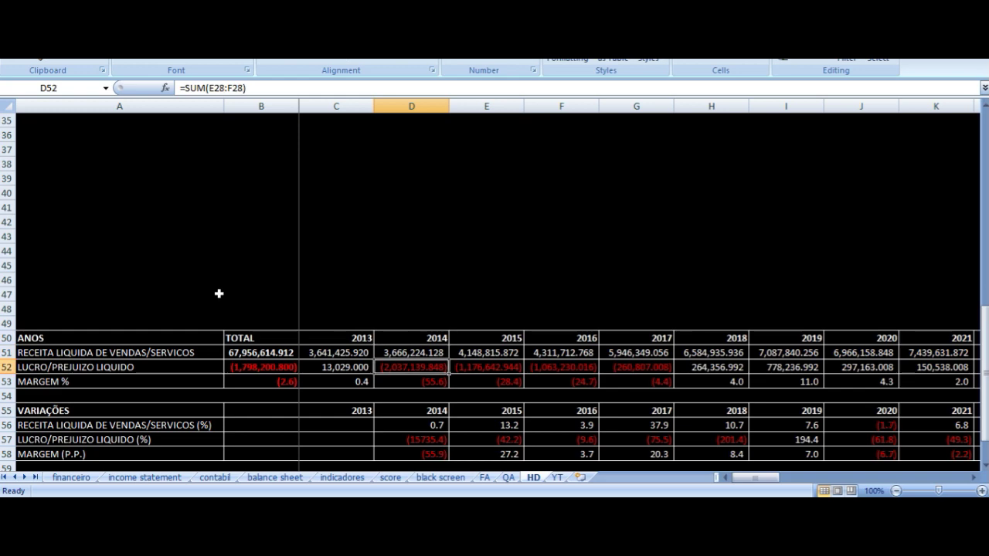
pyautogui.press('Right')
pyautogui.press('Right')
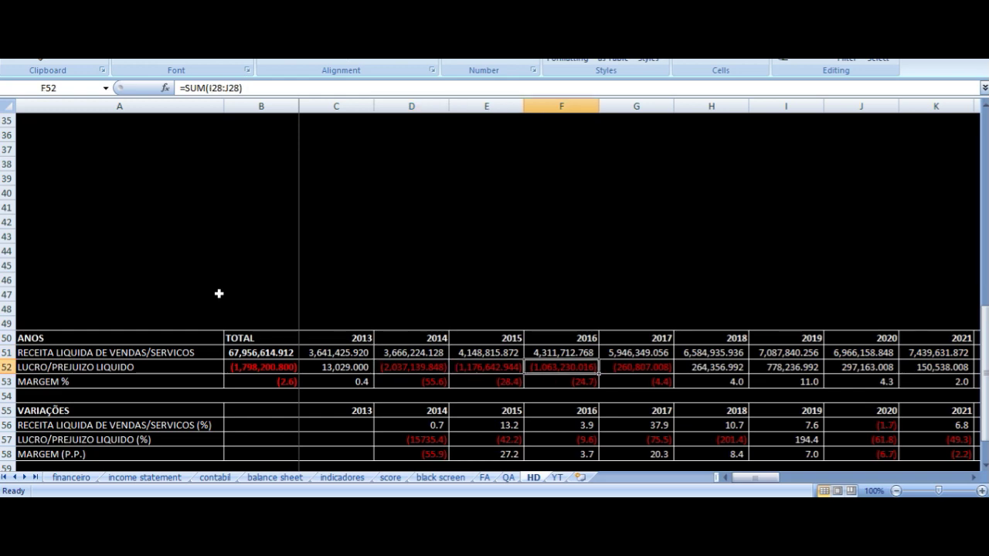
pyautogui.press('Right')
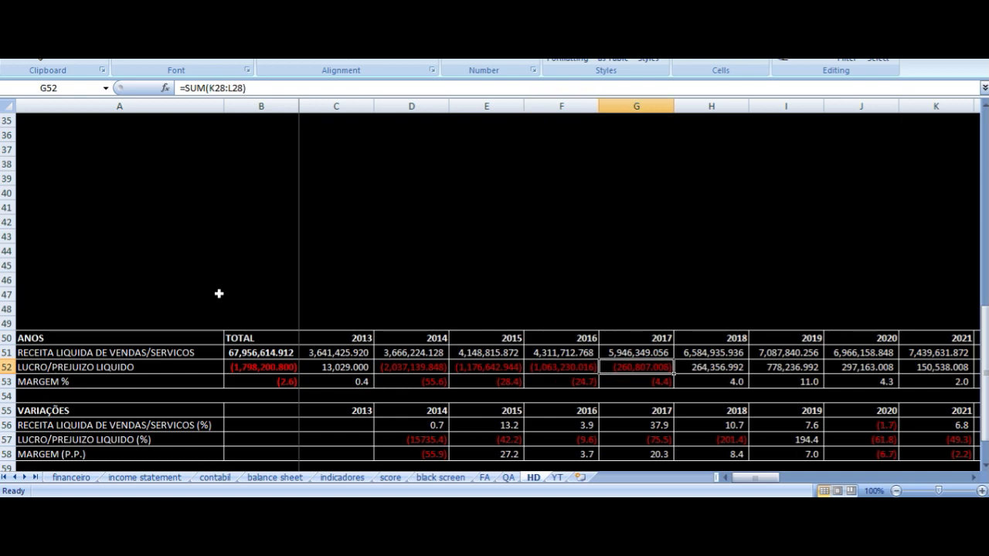
pyautogui.press('Right')
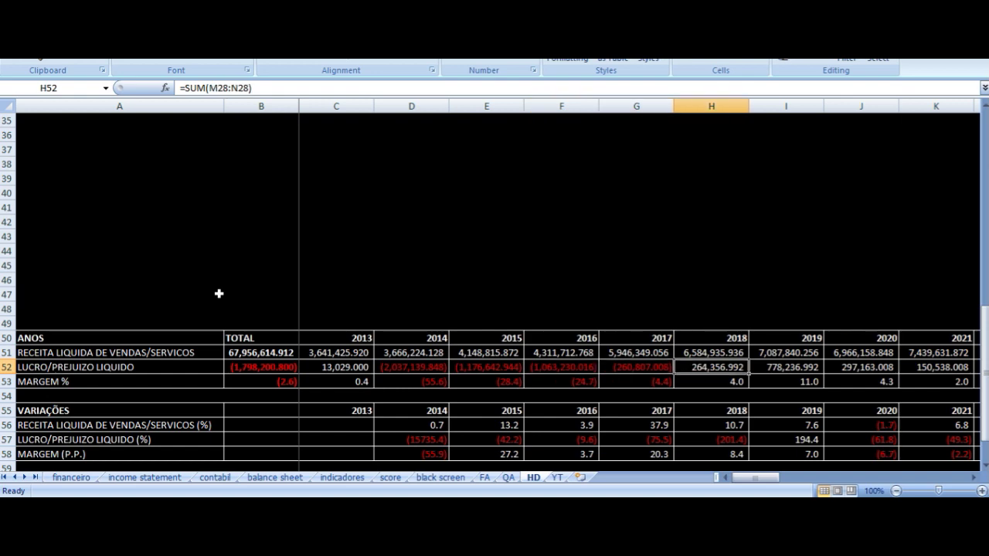
# Examine the yearly net revenue from 2015 to 2018 and the 2016 margin in the ANOS table.
pyautogui.press('Up')
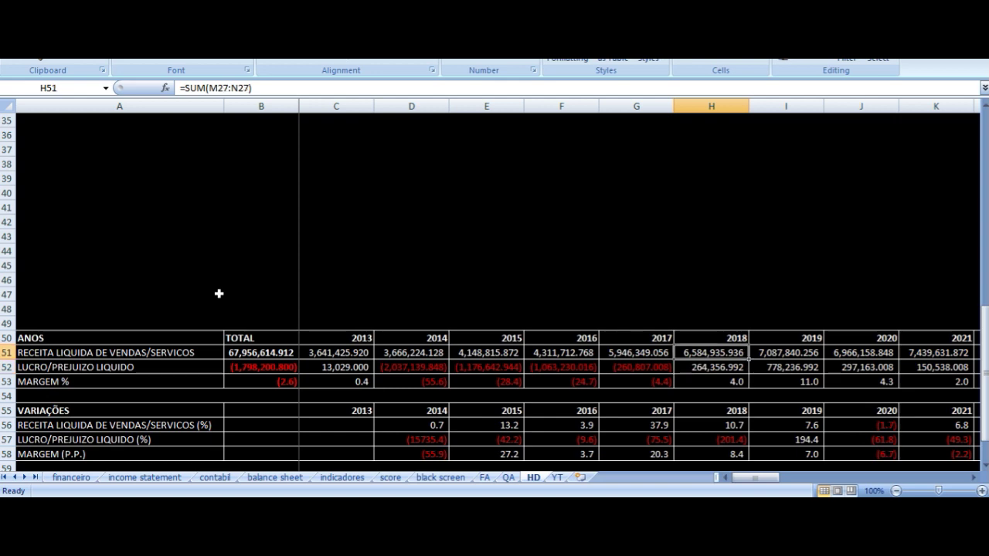
pyautogui.press('Left')
pyautogui.press('Left')
pyautogui.press('Left')
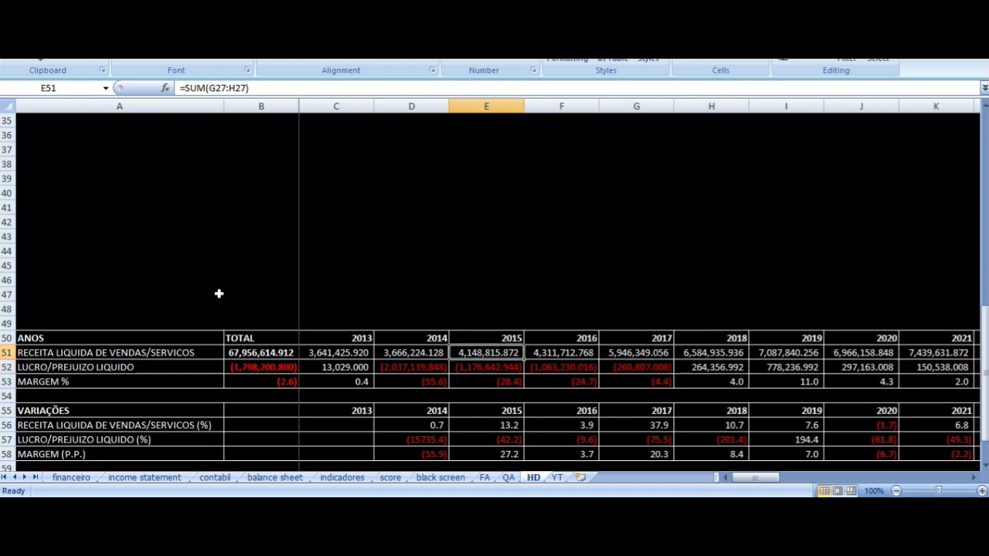
pyautogui.press('Right')
pyautogui.press('Down')
pyautogui.press('Down')
pyautogui.press('Down')
pyautogui.press('Down')
pyautogui.press('Down')
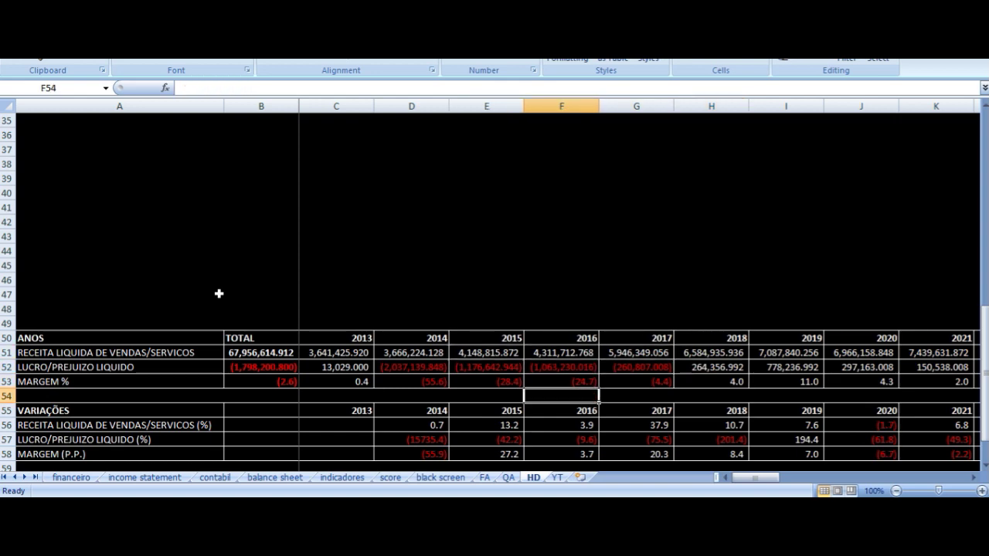
pyautogui.press('Up')
pyautogui.press('Up')
pyautogui.press('Up')
pyautogui.press('Up')
pyautogui.press('Up')
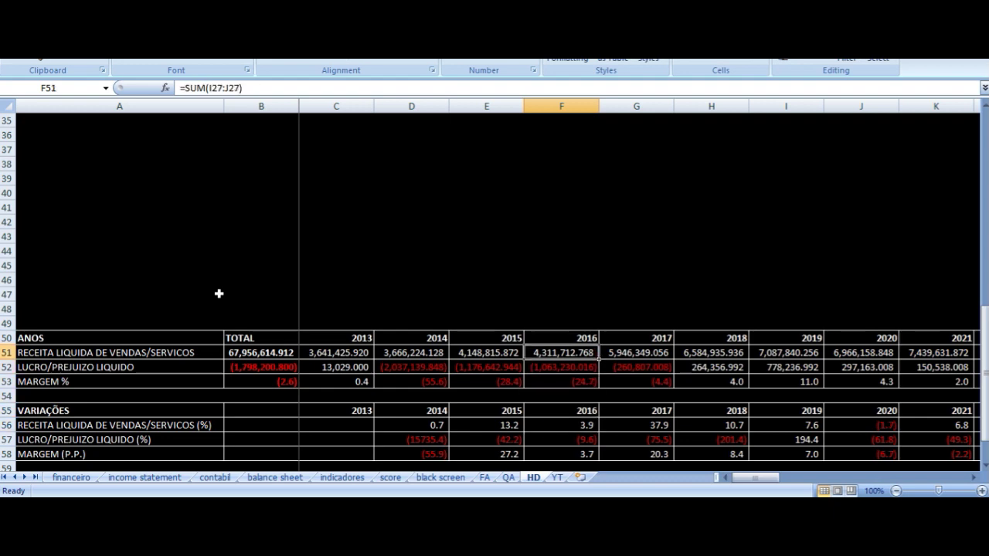
# Compare the net revenue and net result of 2016 and 2017.
pyautogui.press('Right')
pyautogui.press('Down')
pyautogui.press('Left')
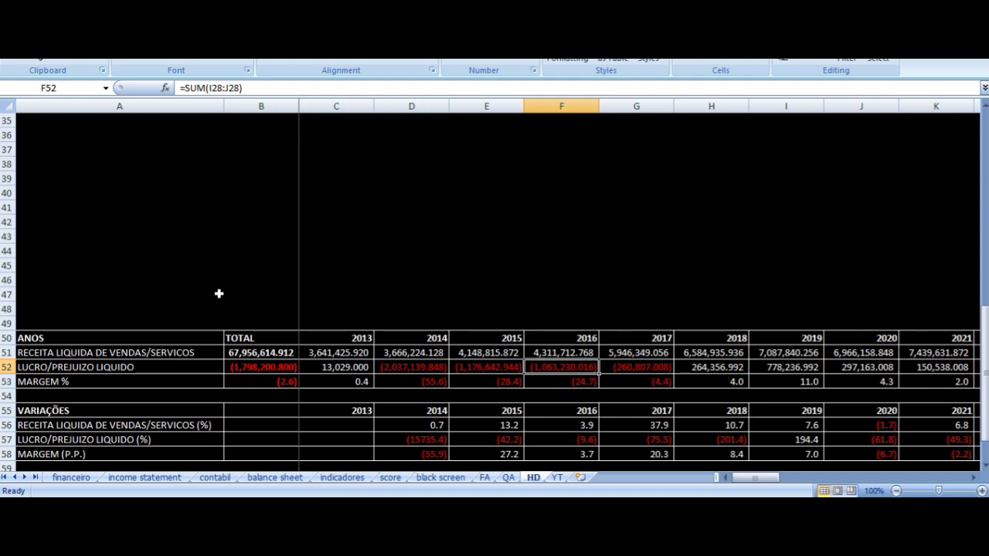
pyautogui.press('Right')
pyautogui.press('Up')
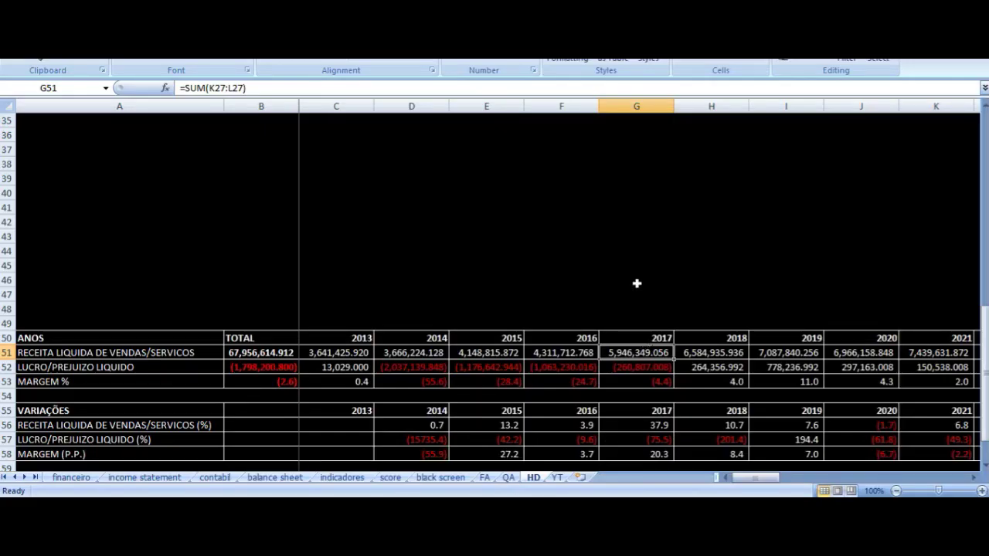
# Compare the net revenue, net profit and margin of 2018 and 2019.
pyautogui.press('Right')
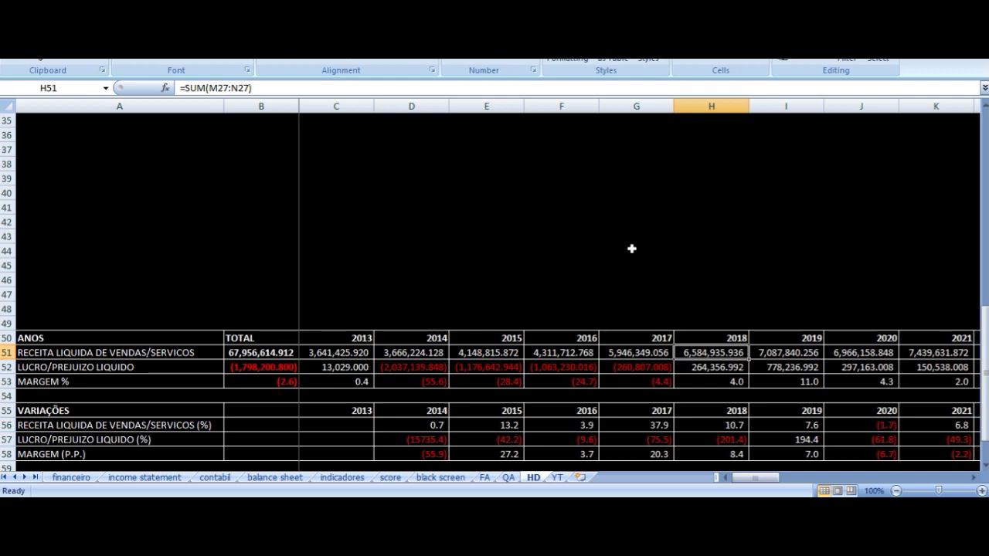
pyautogui.press('Down')
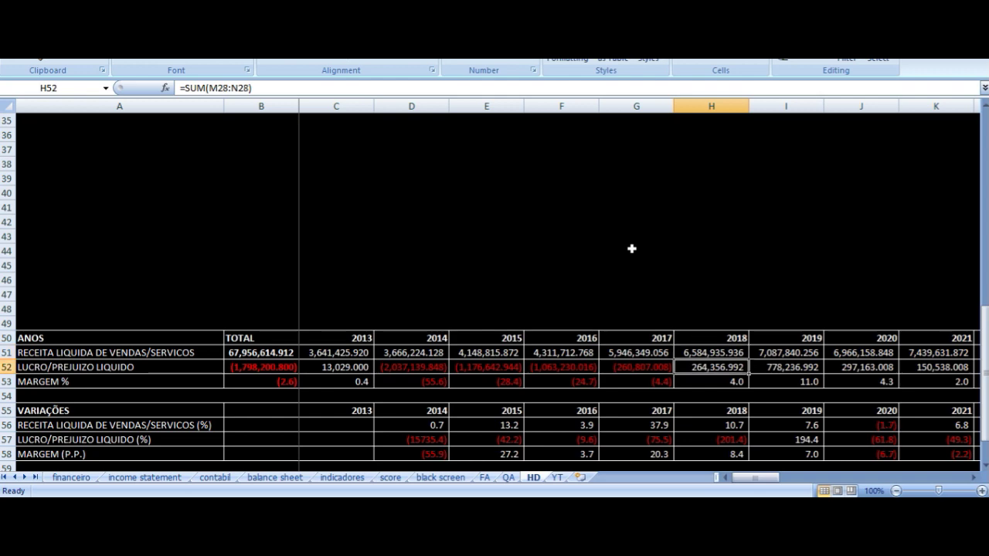
pyautogui.press('Down')
pyautogui.press('Right')
pyautogui.press('Up')
pyautogui.press('Up')
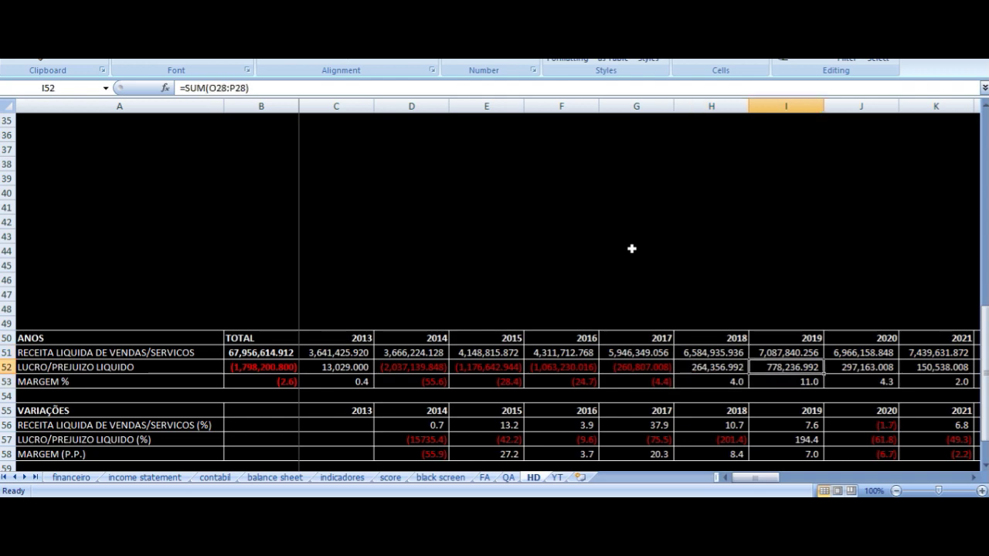
# Compare the net revenue and net profit of 2020 and 2021 in the ANOS table.
pyautogui.press('Down')
pyautogui.press('Up')
pyautogui.press('Right')
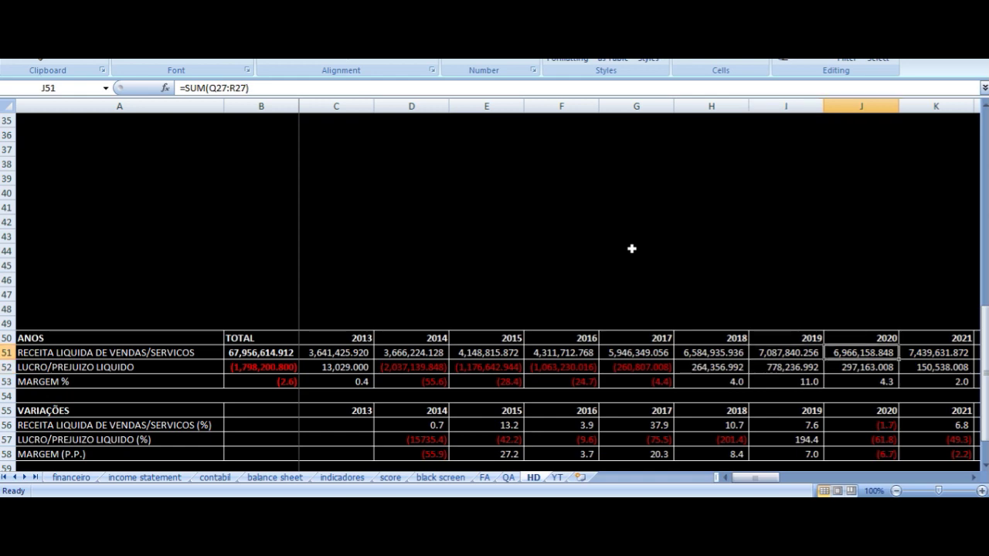
pyautogui.press('Down')
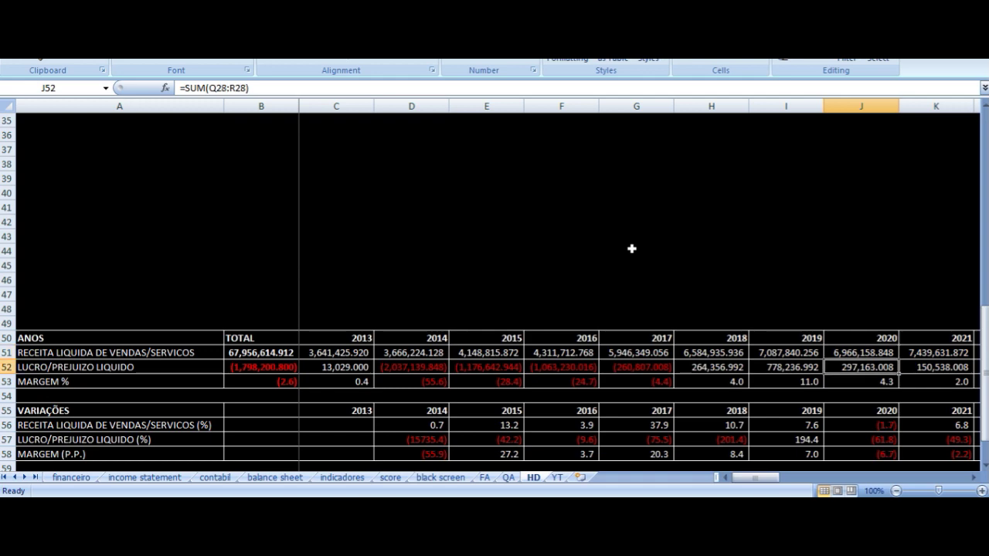
pyautogui.press('Right')
pyautogui.press('Up')
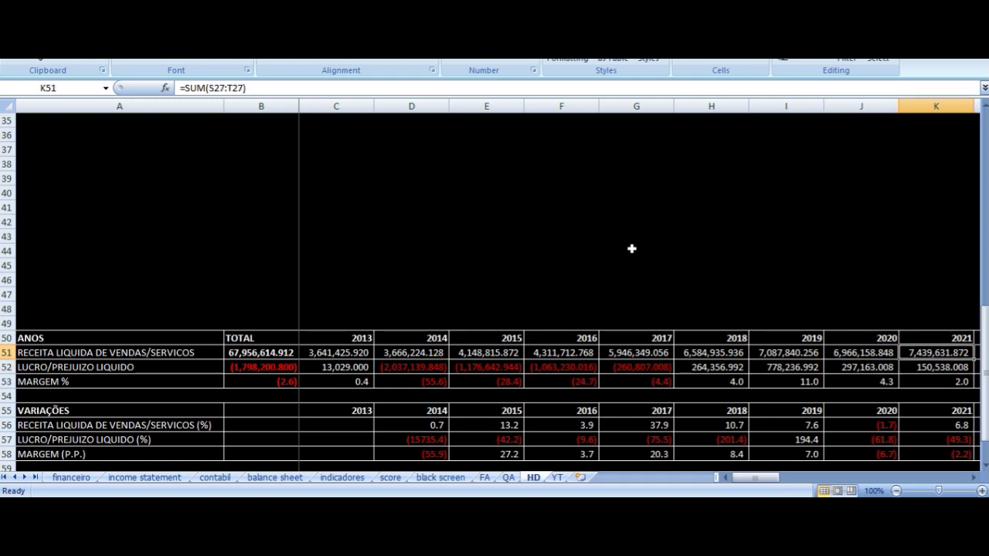
pyautogui.press('Down')
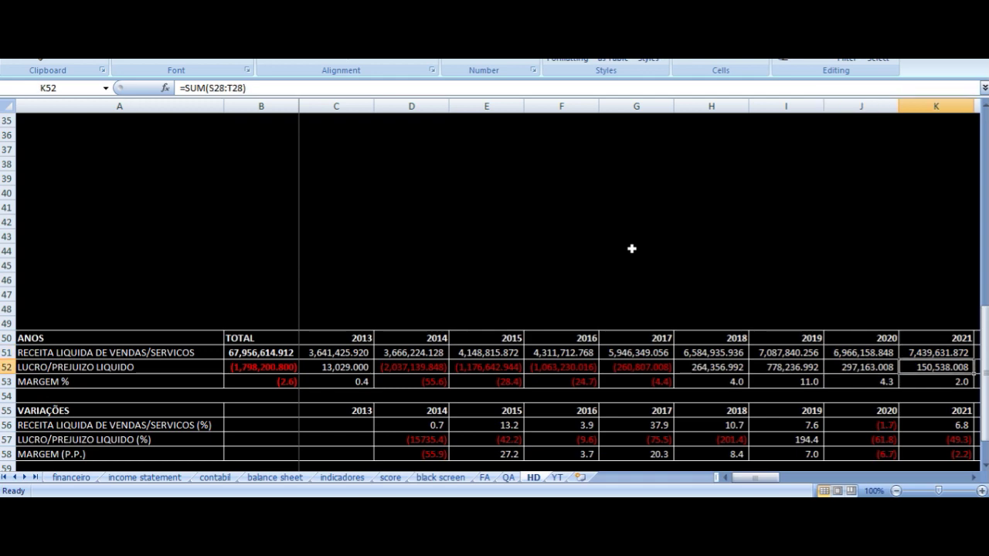
# Examine the 2022 net revenue, net profit and margin in the ANOS table.
pyautogui.press('Right')
pyautogui.press('Up')
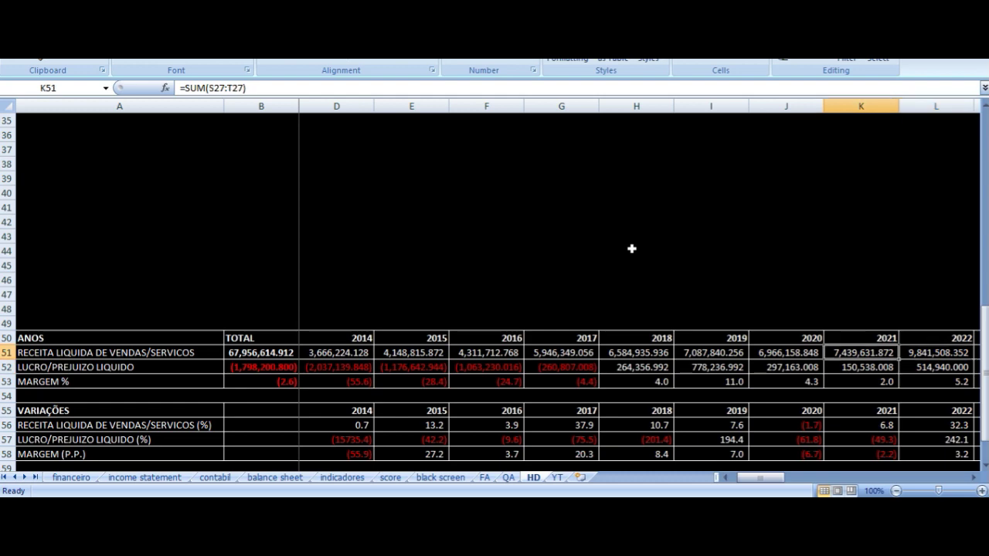
pyautogui.press('Down')
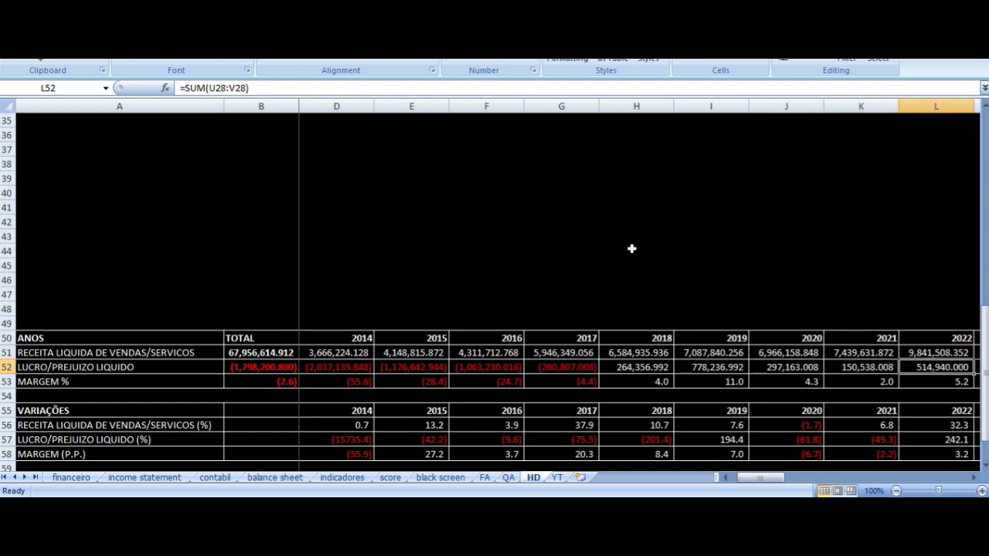
pyautogui.press('Down')
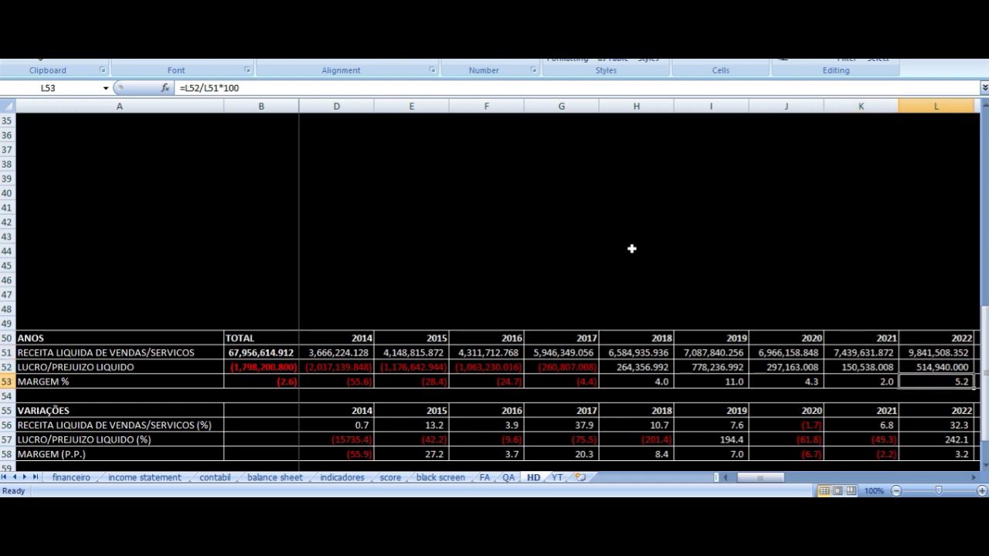
# Select the 2023 heading in the ANOS table and examine that year's results and variations.
pyautogui.press('Right')
pyautogui.press('Up')
pyautogui.press('Up')
pyautogui.press('Up')
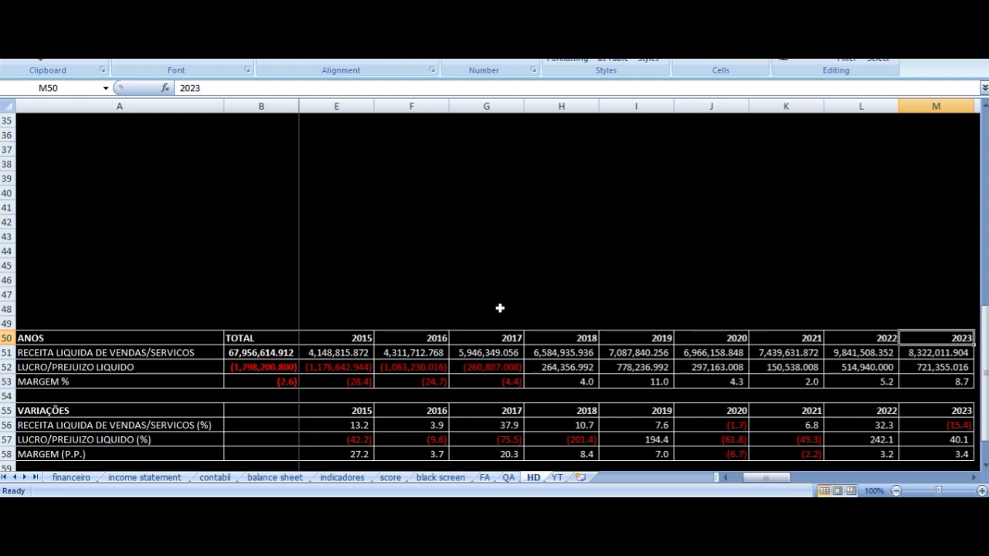
pyautogui.scroll(-2, 502, 309)
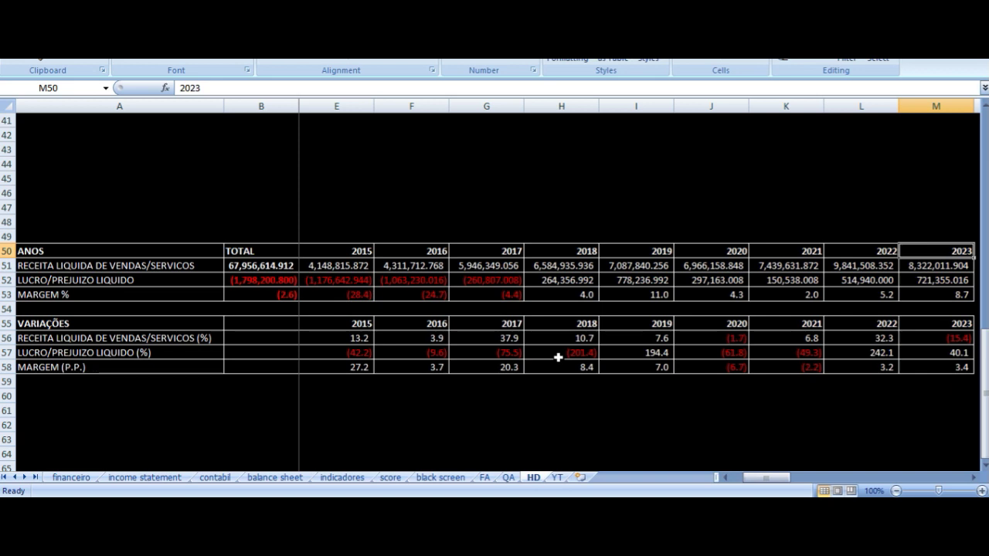
# Return to the YT sheet and review RAIL's P/VP, VPA and 12-month P/L.
pyautogui.click(557, 478)
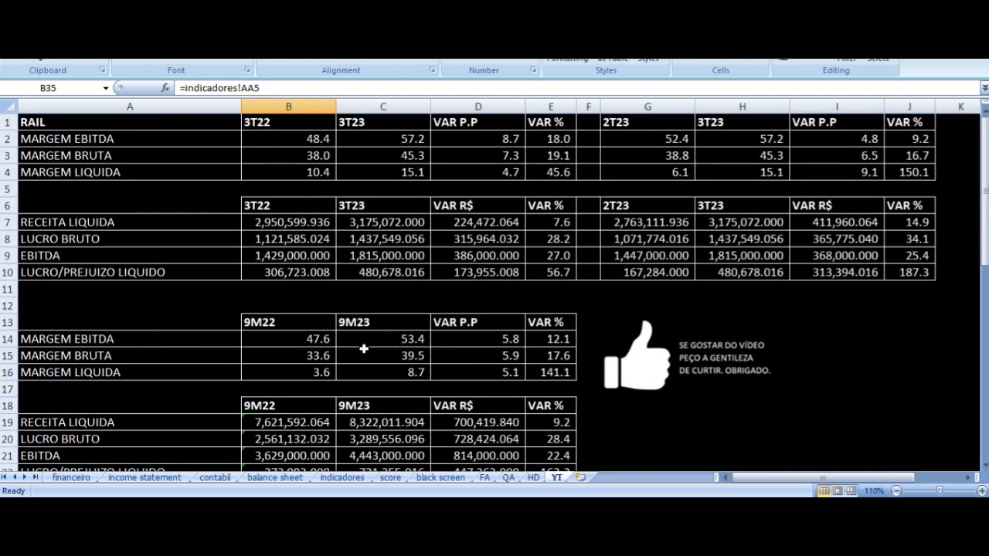
pyautogui.scroll(-6, 443, 297)
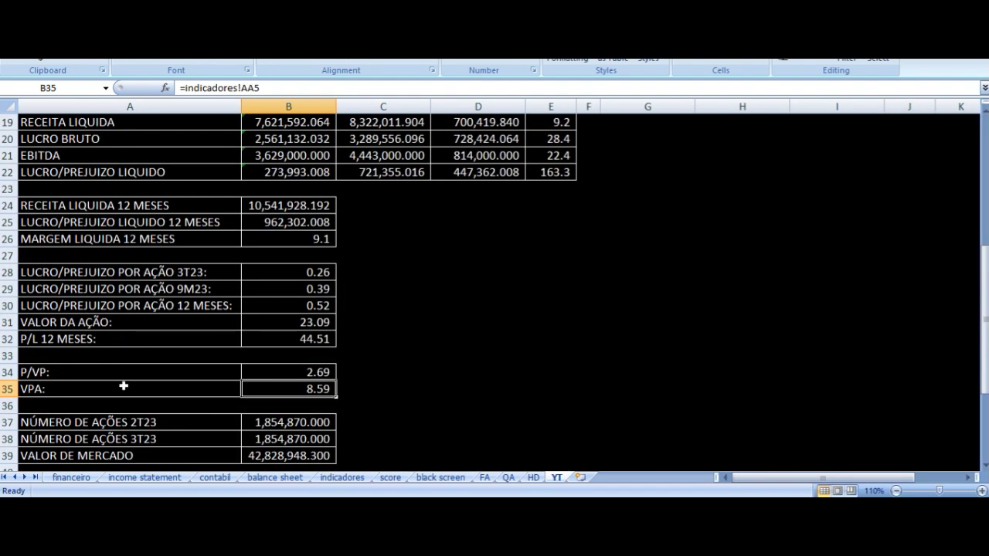
pyautogui.click(306, 373)
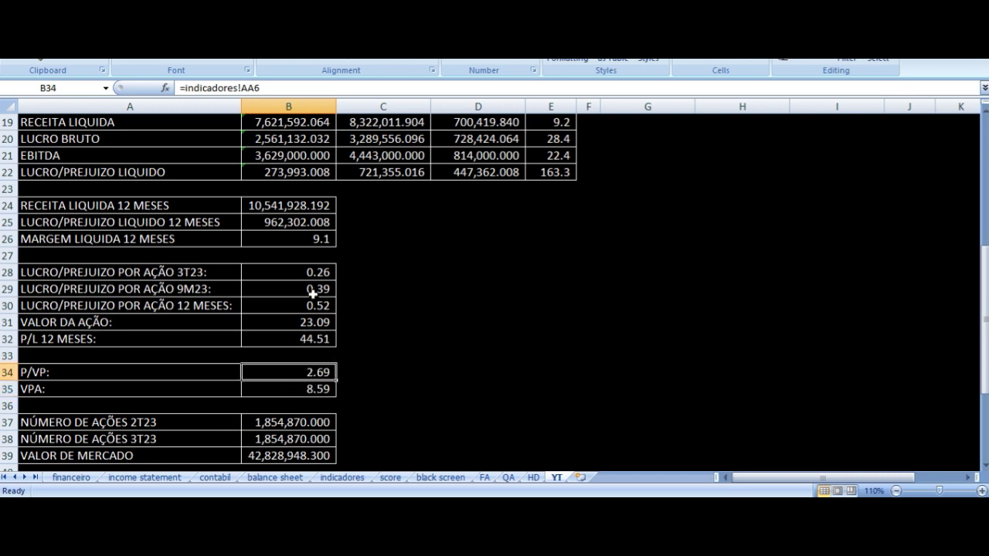
pyautogui.click(307, 394)
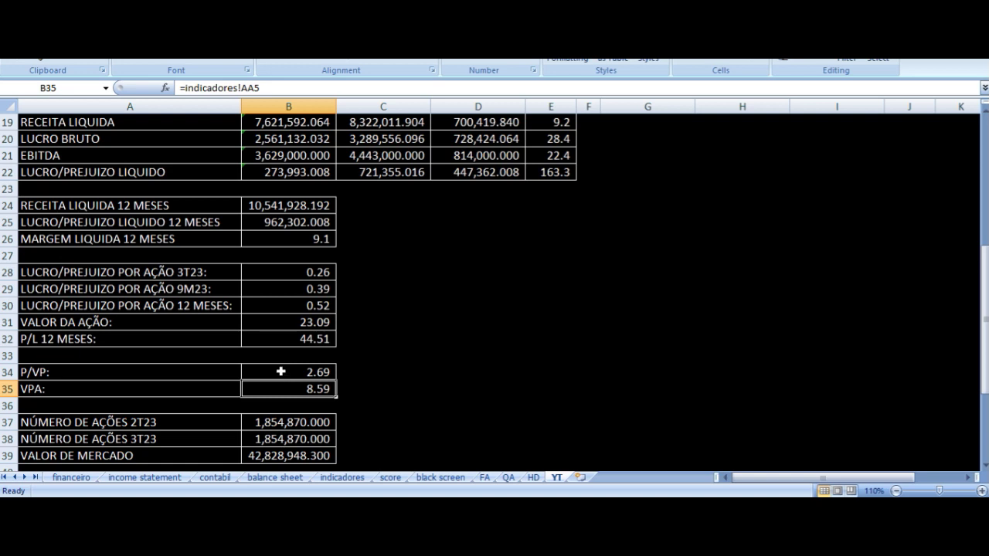
pyautogui.moveTo(288, 374); pyautogui.dragTo(288, 388)
pyautogui.click(290, 339)
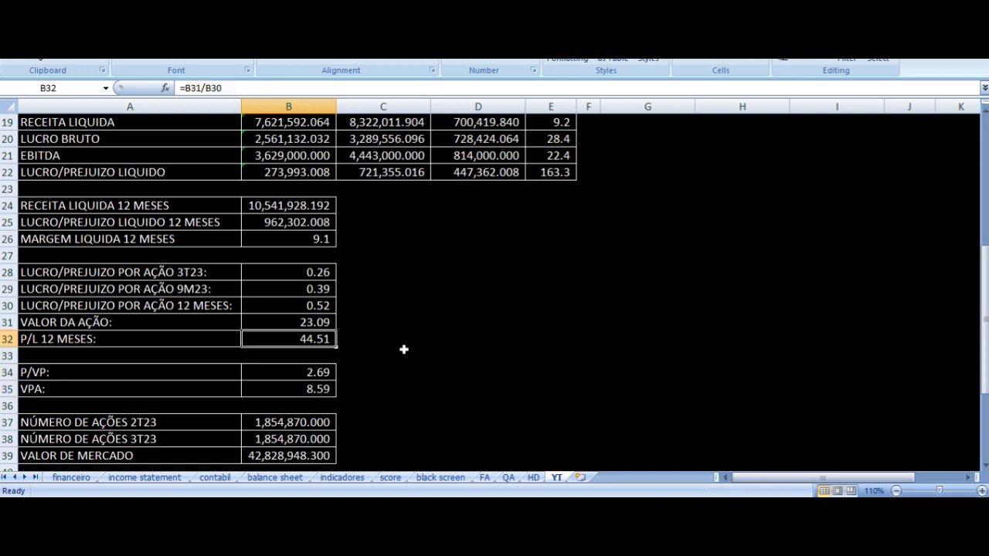
pyautogui.scroll(6, 410, 344)
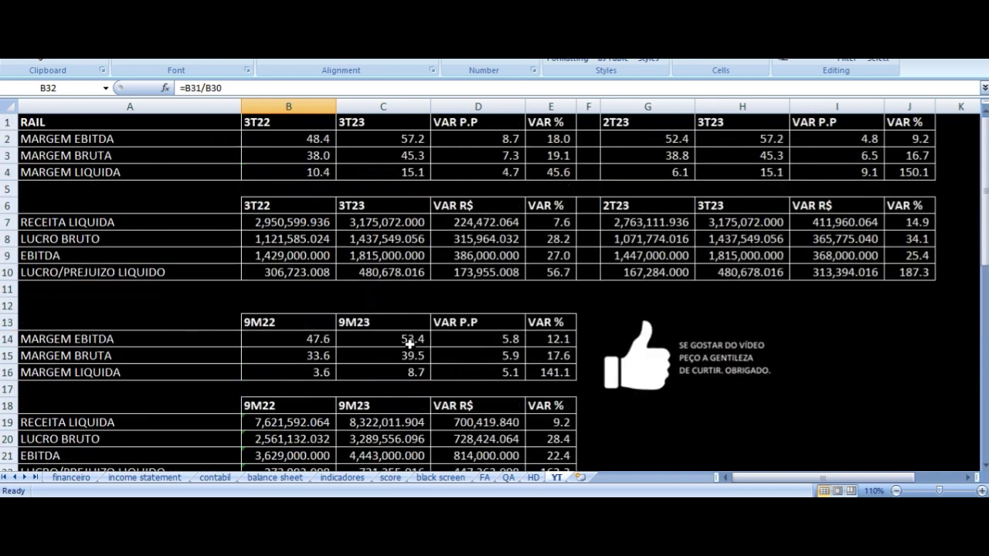